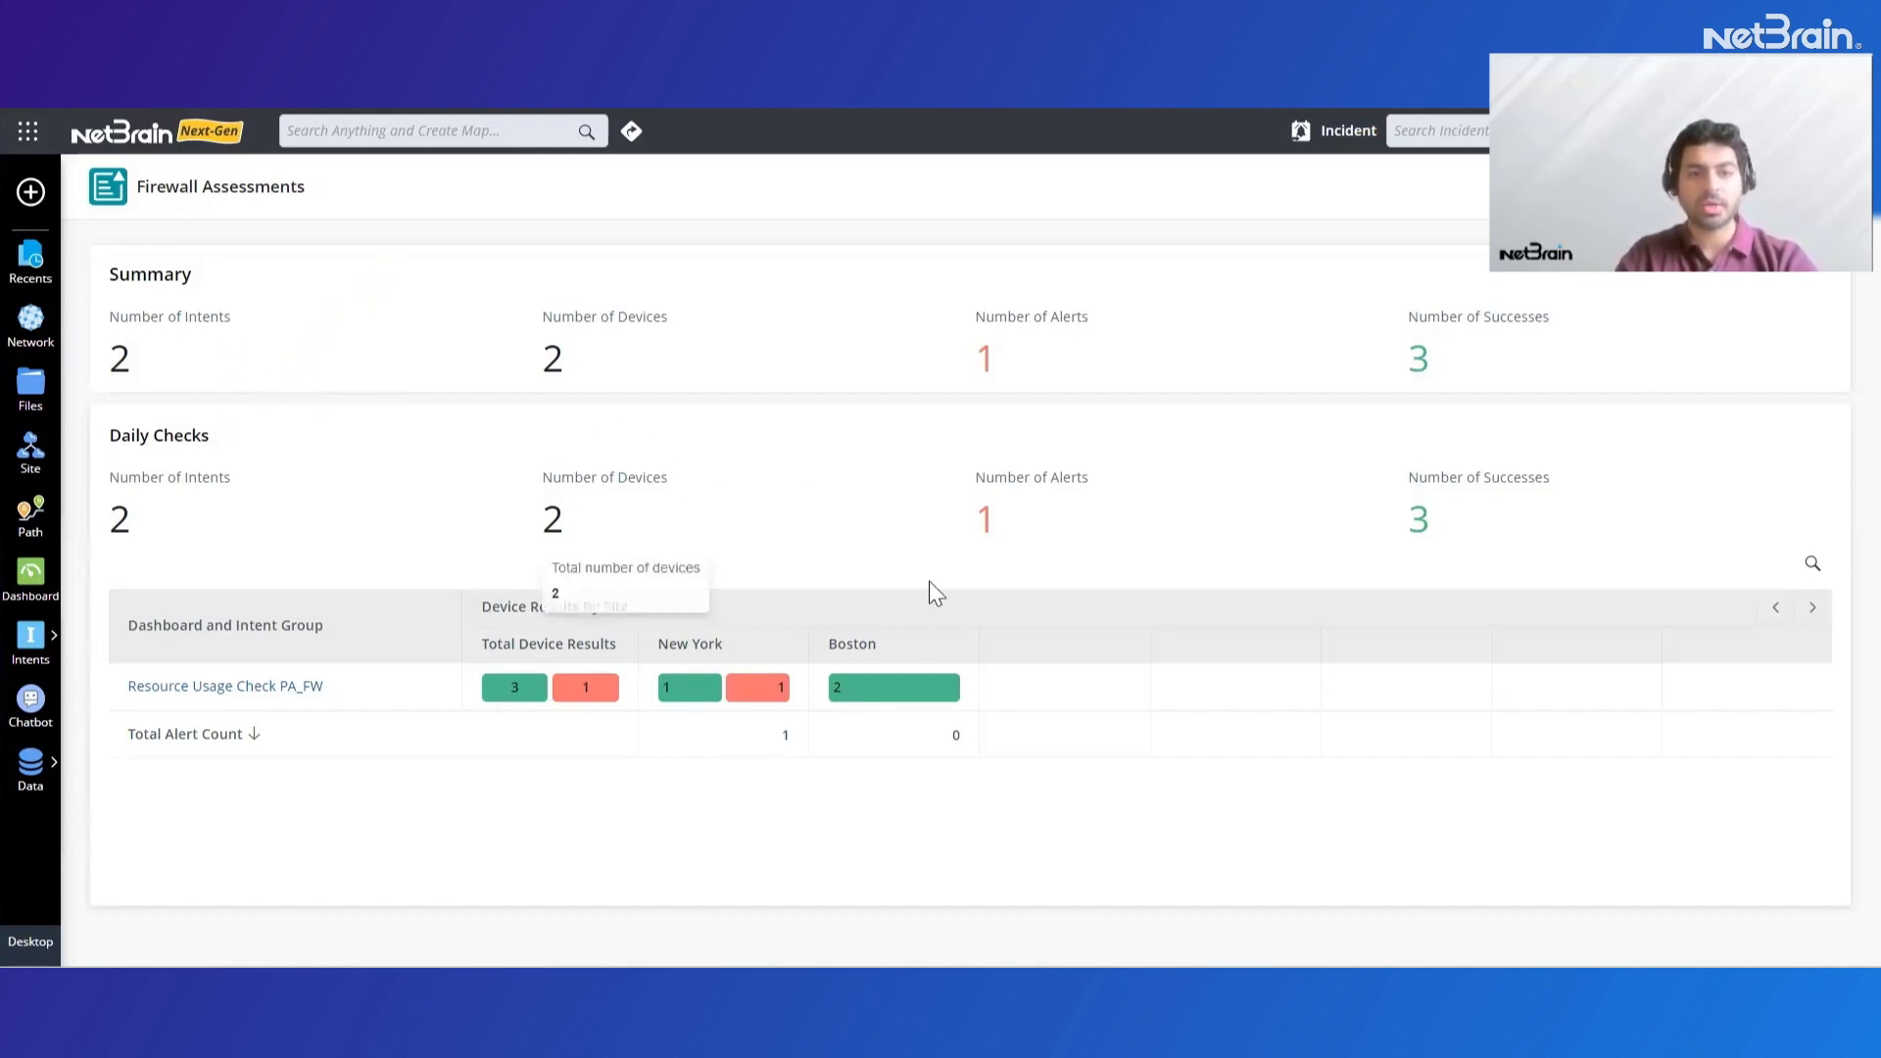
# Open the New York device alert results for Resource Usage Check PA_FW and view the firewall's alert status code details
pyautogui.moveTo(765, 703)
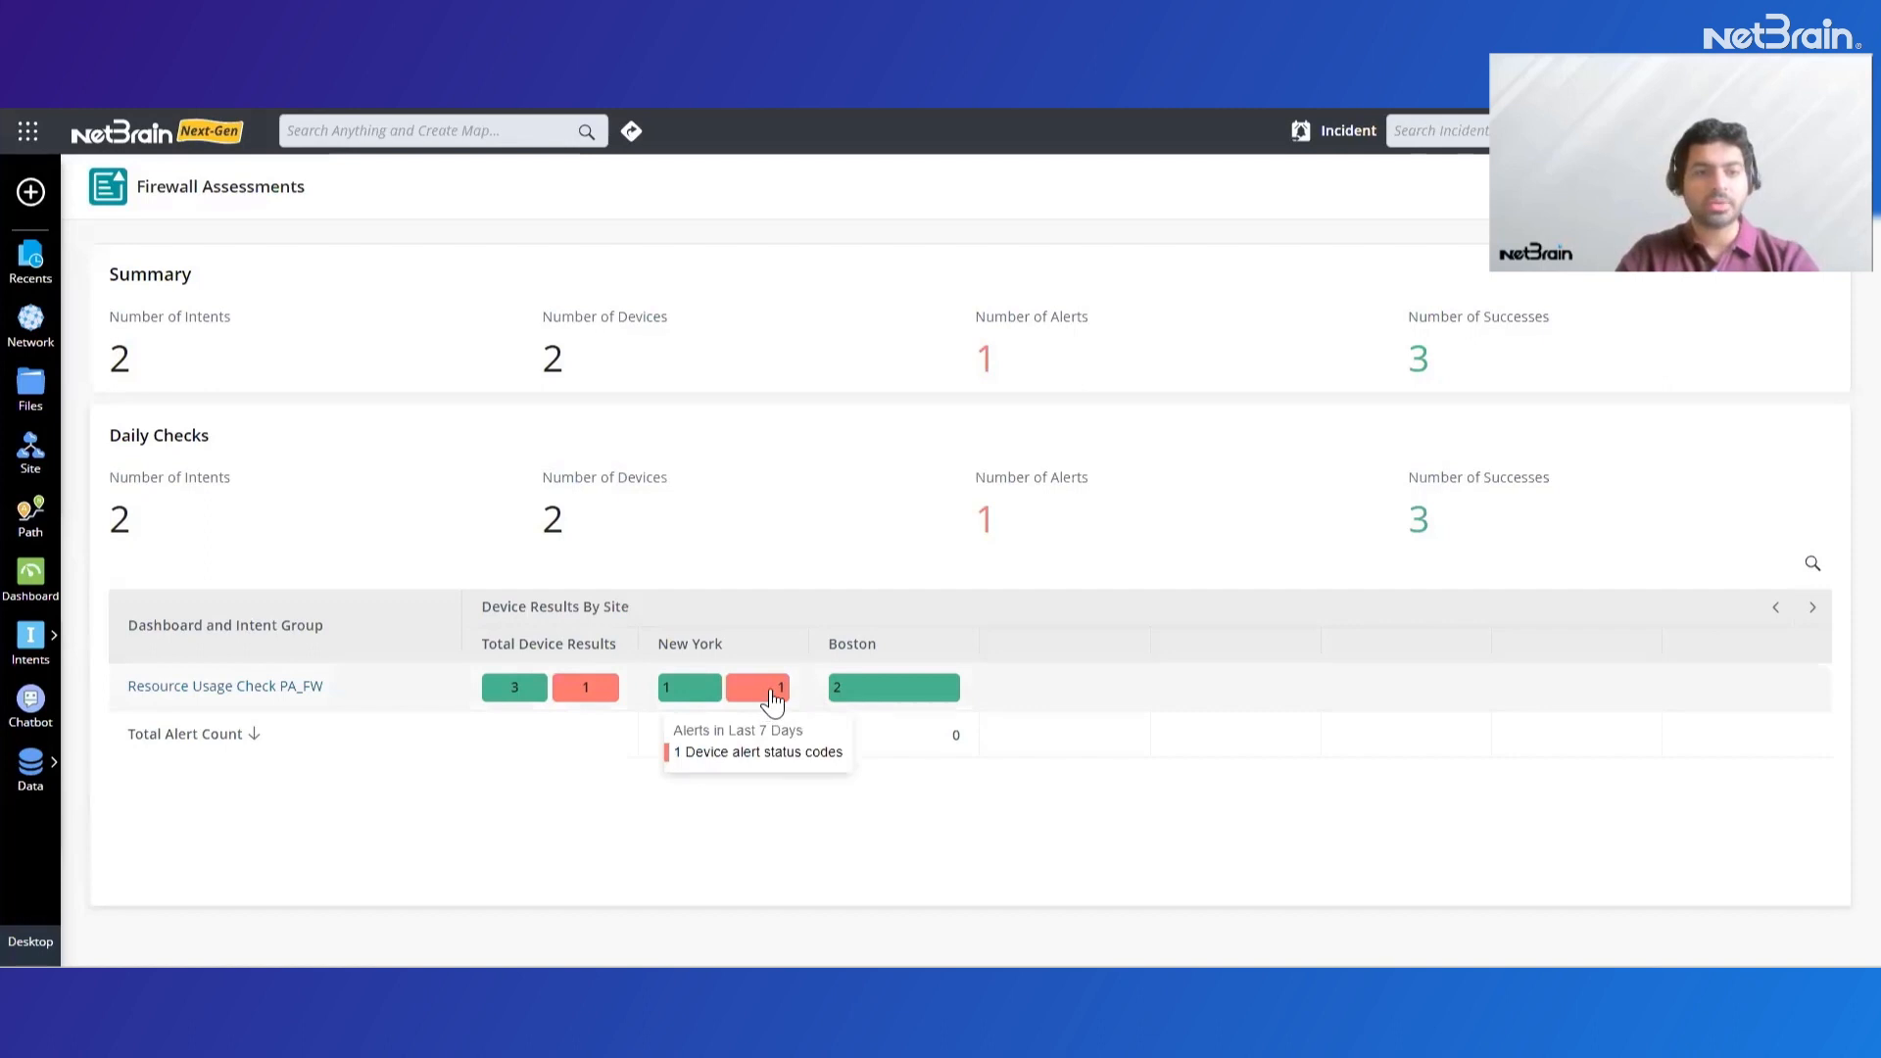
pyautogui.click(770, 689)
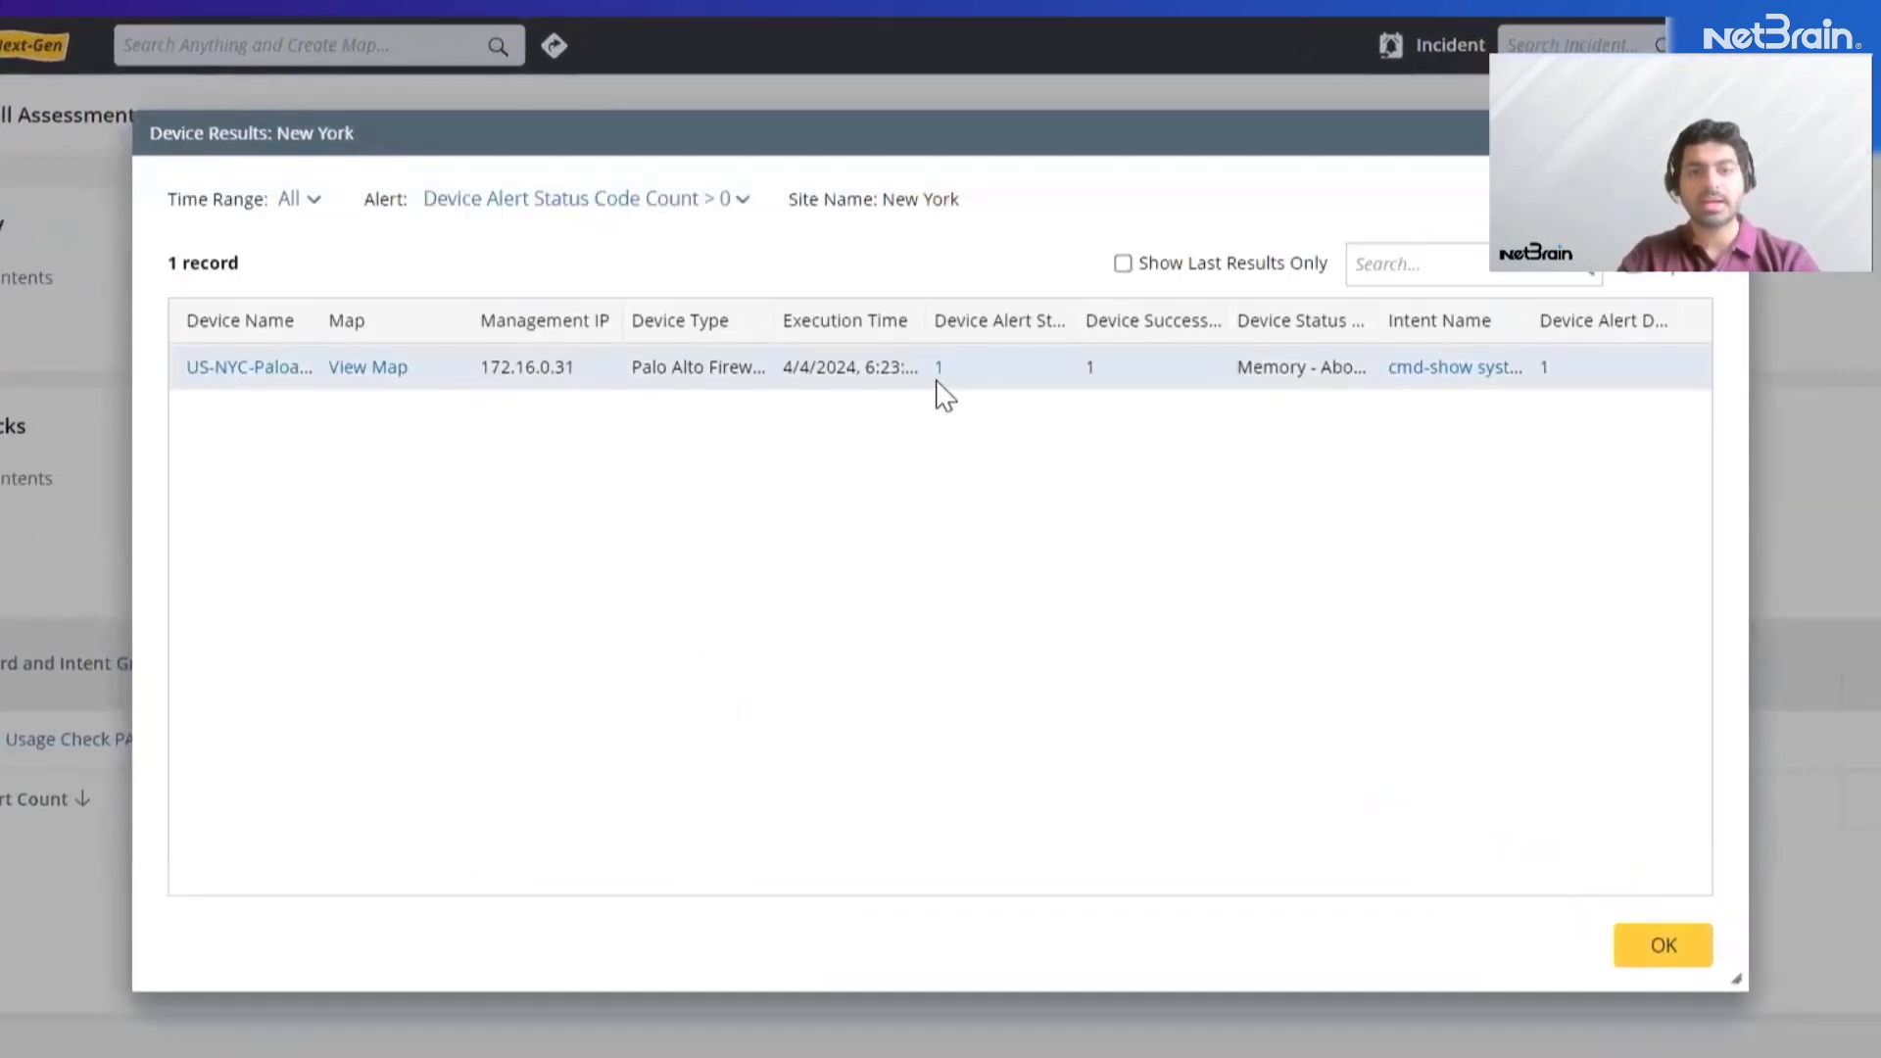
pyautogui.click(942, 370)
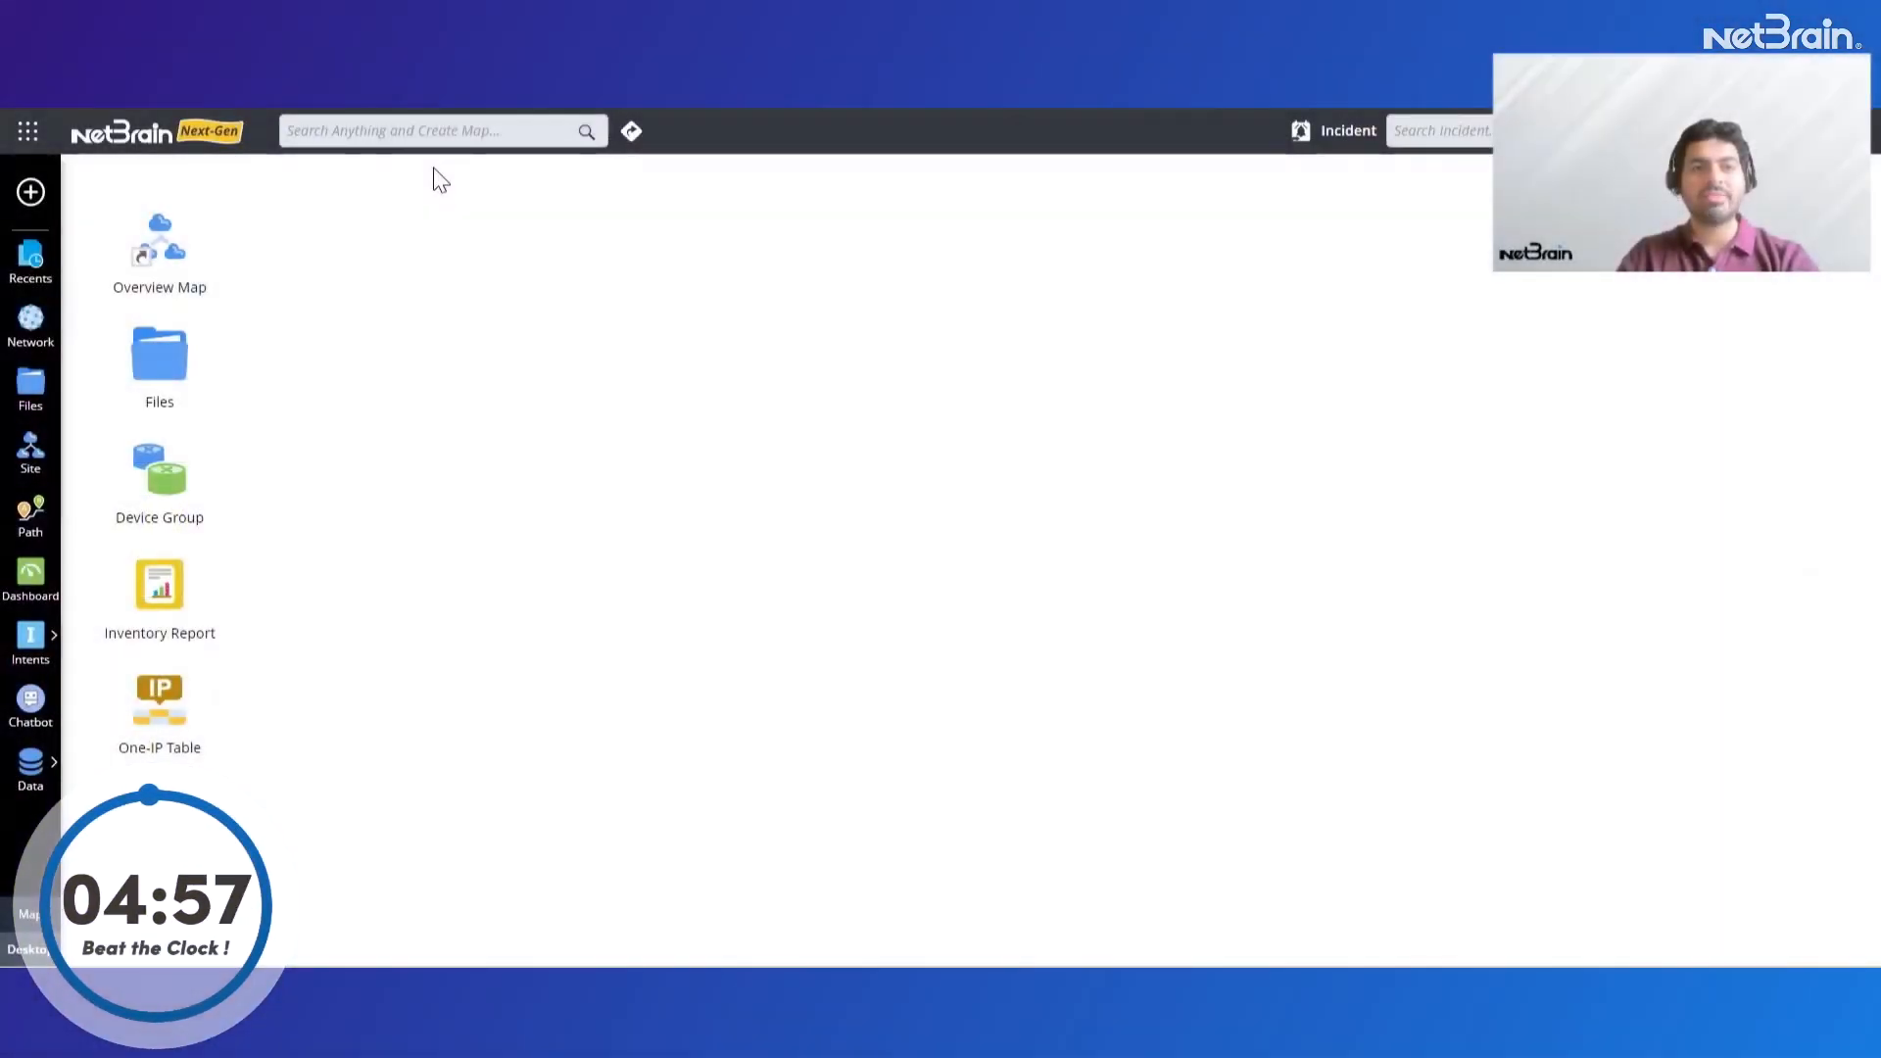
# Search for PA and create a map containing only the US-NYC-Paloalto-FW device
pyautogui.click(446, 136)
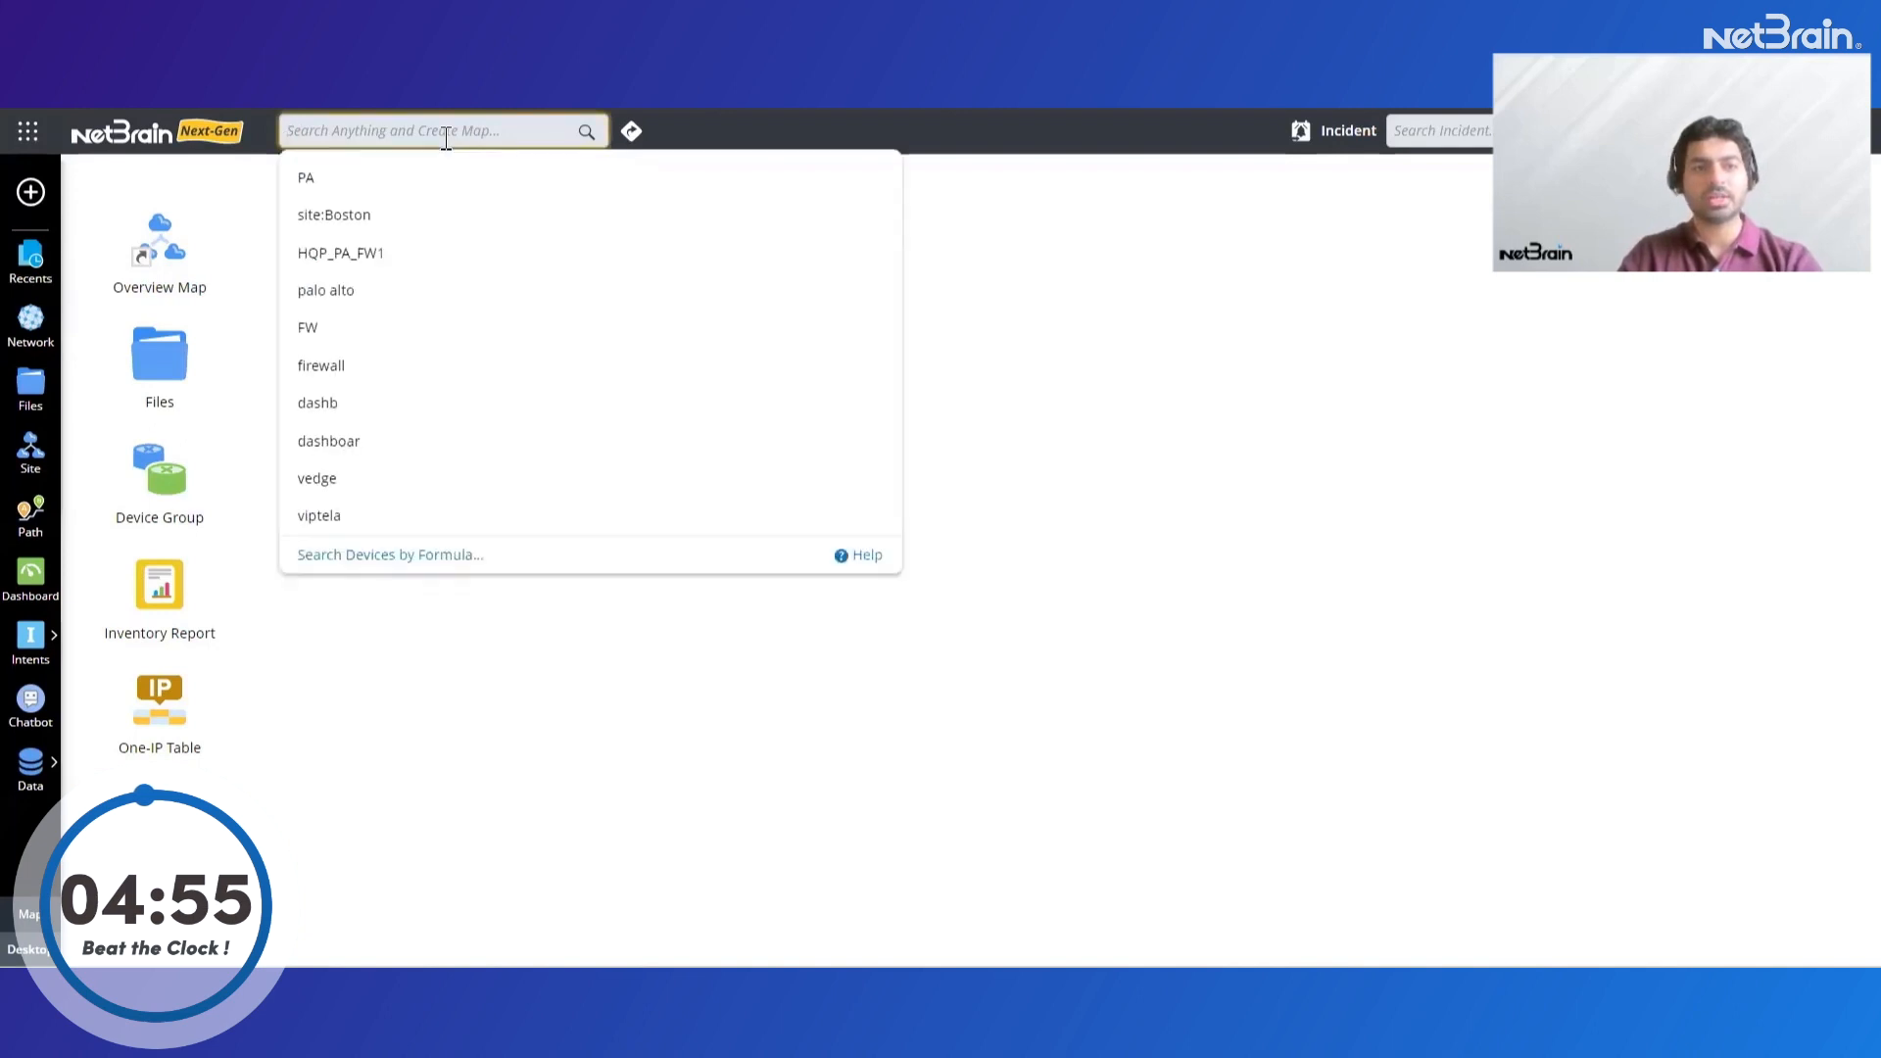
pyautogui.click(454, 94)
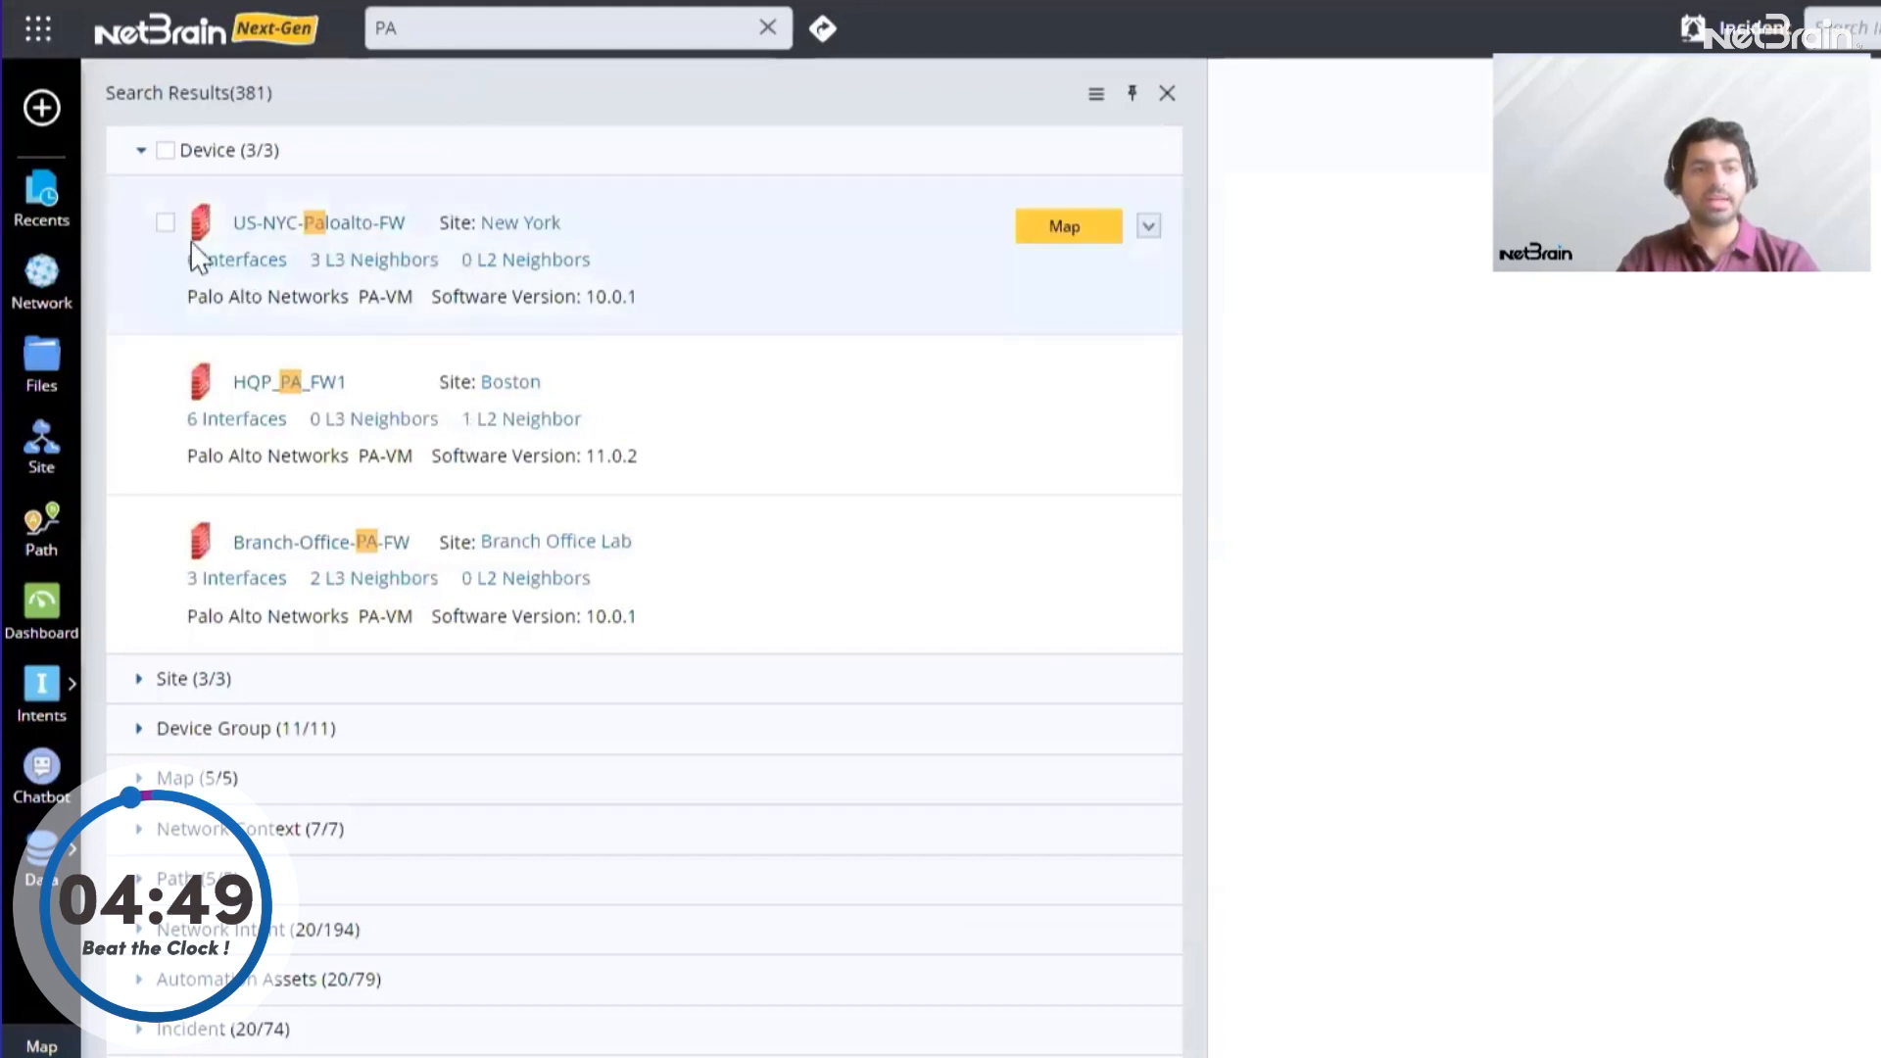
pyautogui.click(167, 221)
pyautogui.click(1040, 235)
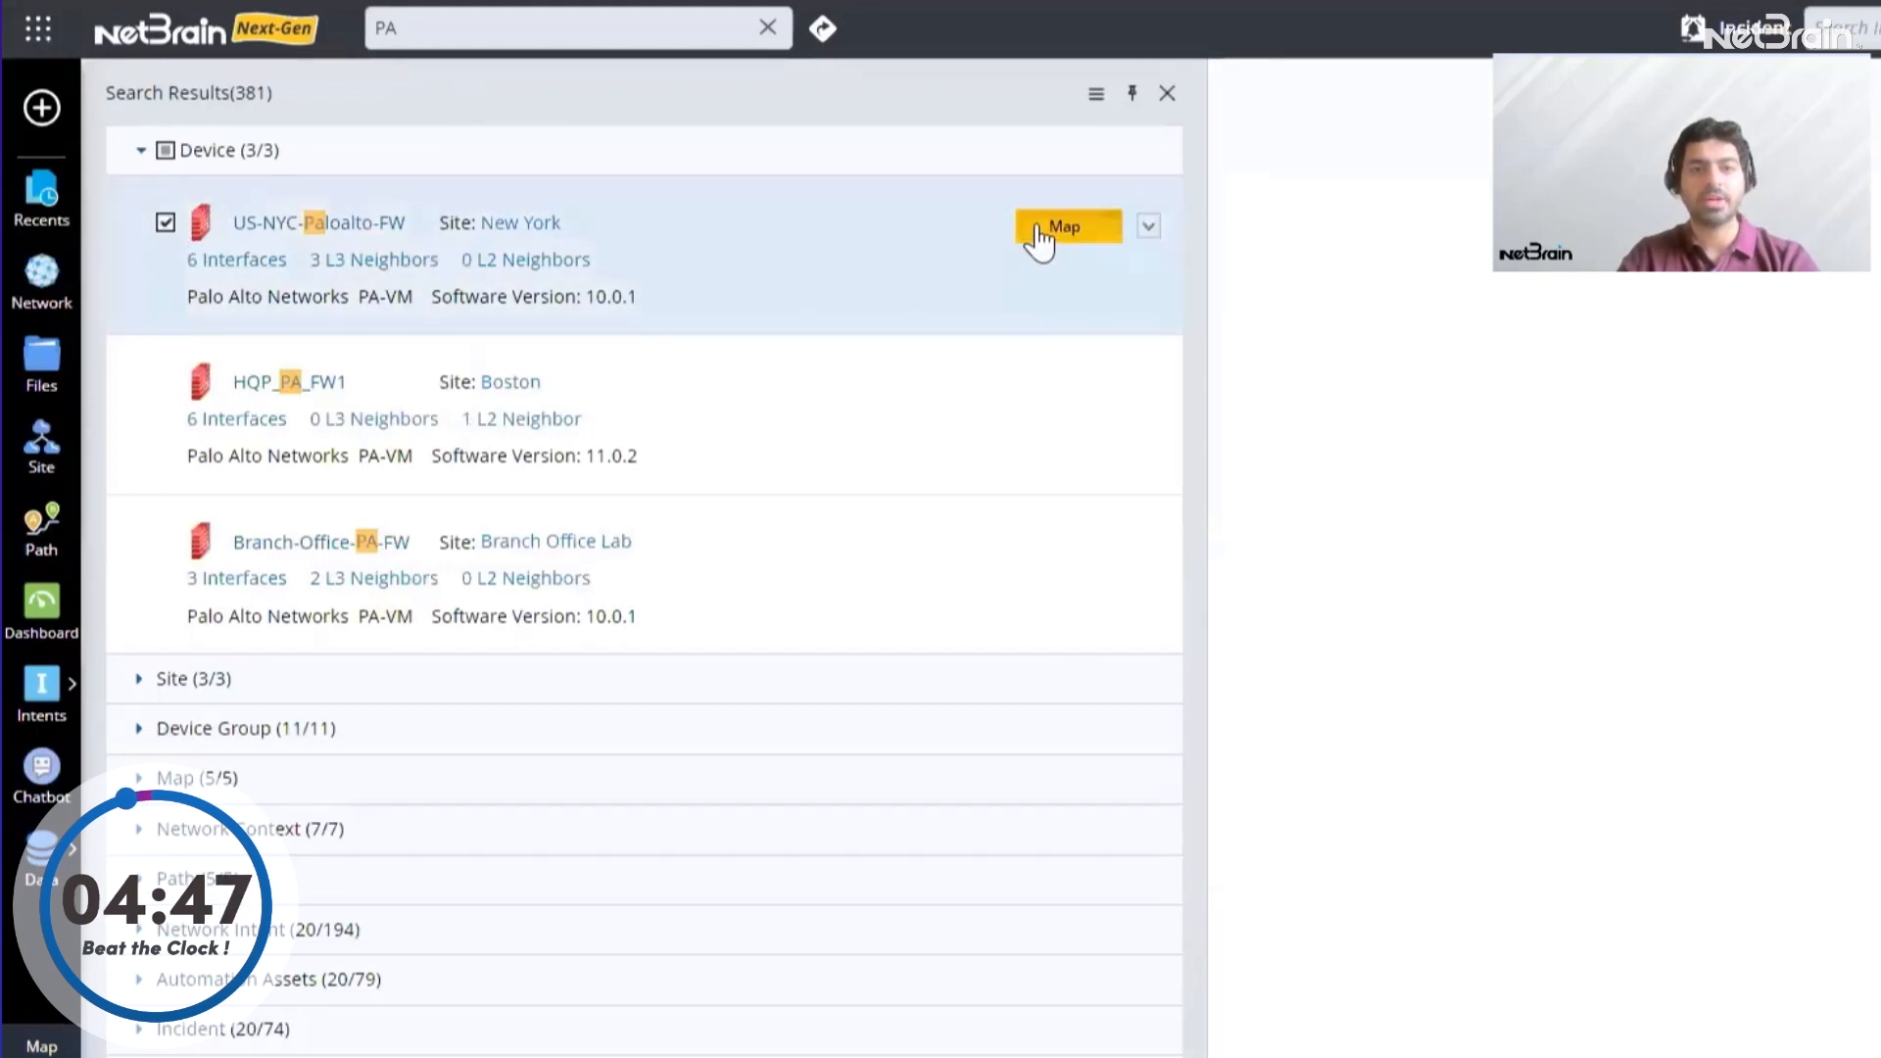
pyautogui.click(1167, 93)
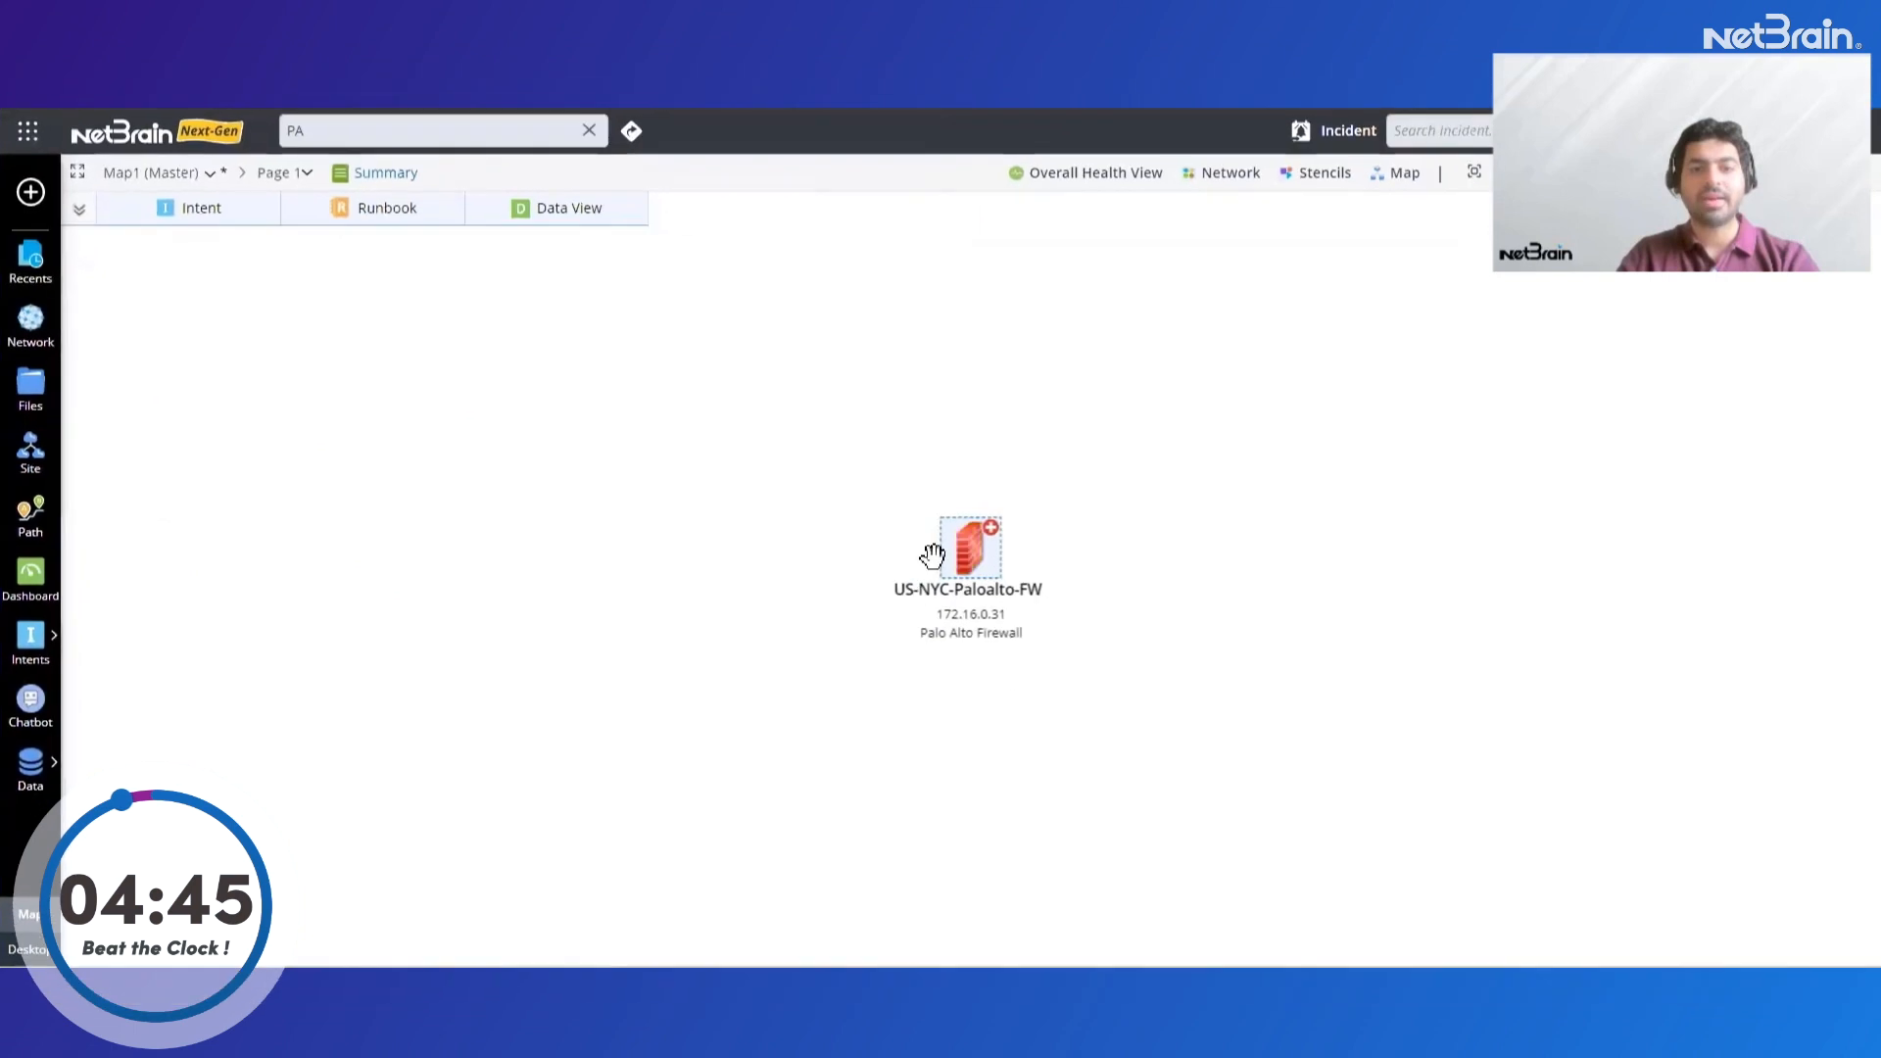
# Retrieve the output of "show running security-policy" from US-NYC-Paloalto-FW using a Quick Intent
pyautogui.click(197, 220)
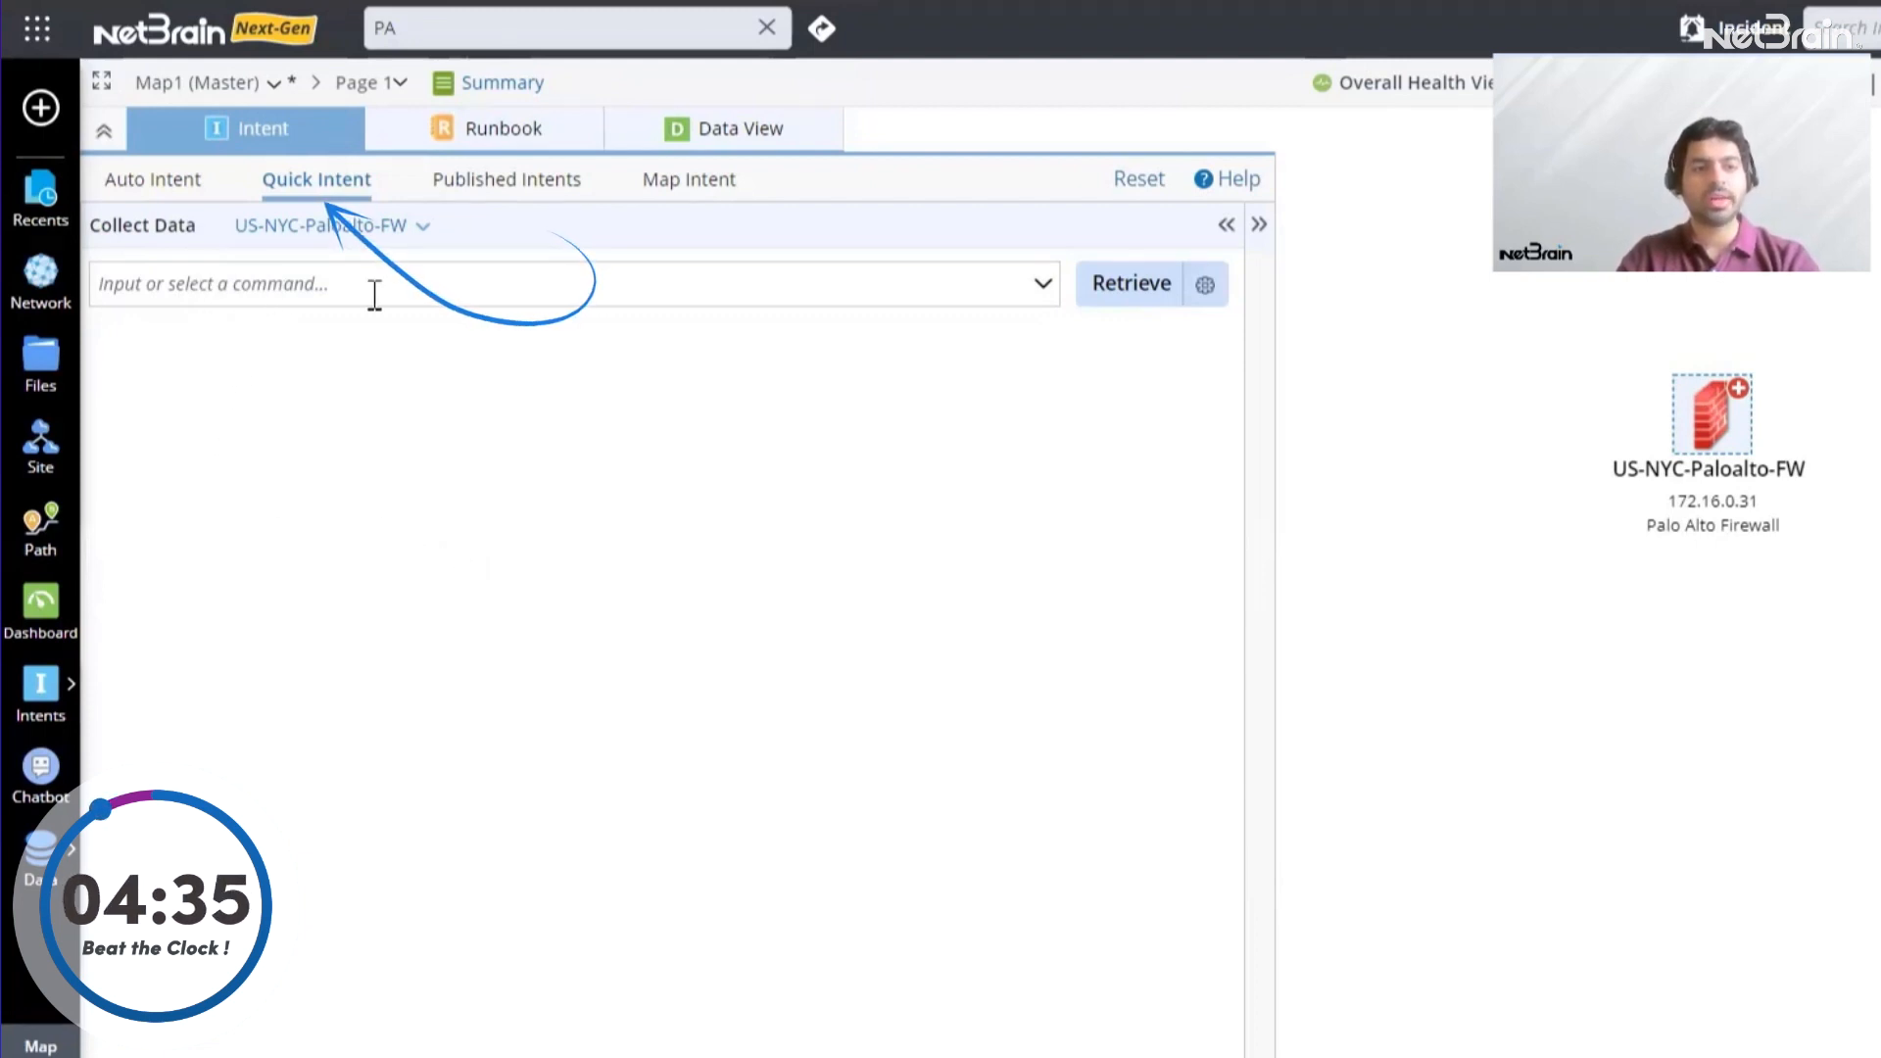
pyautogui.click(1043, 286)
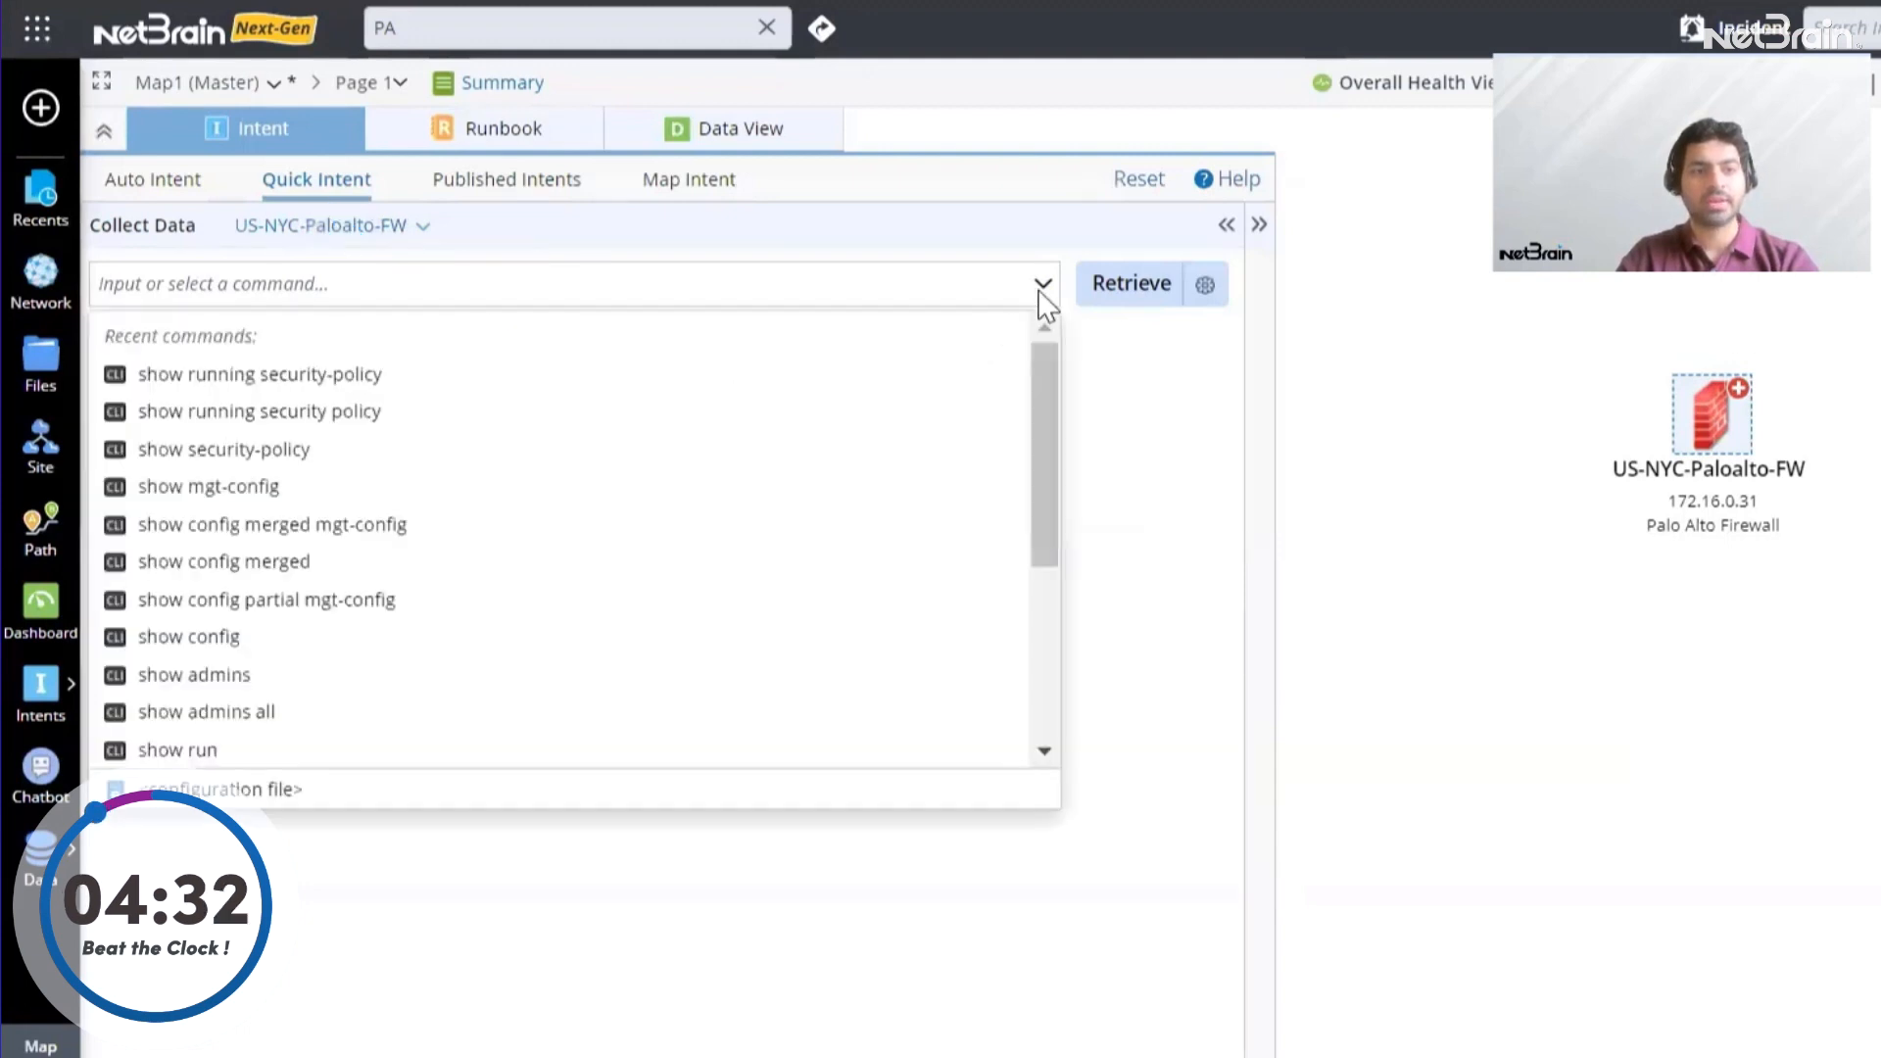
pyautogui.click(379, 386)
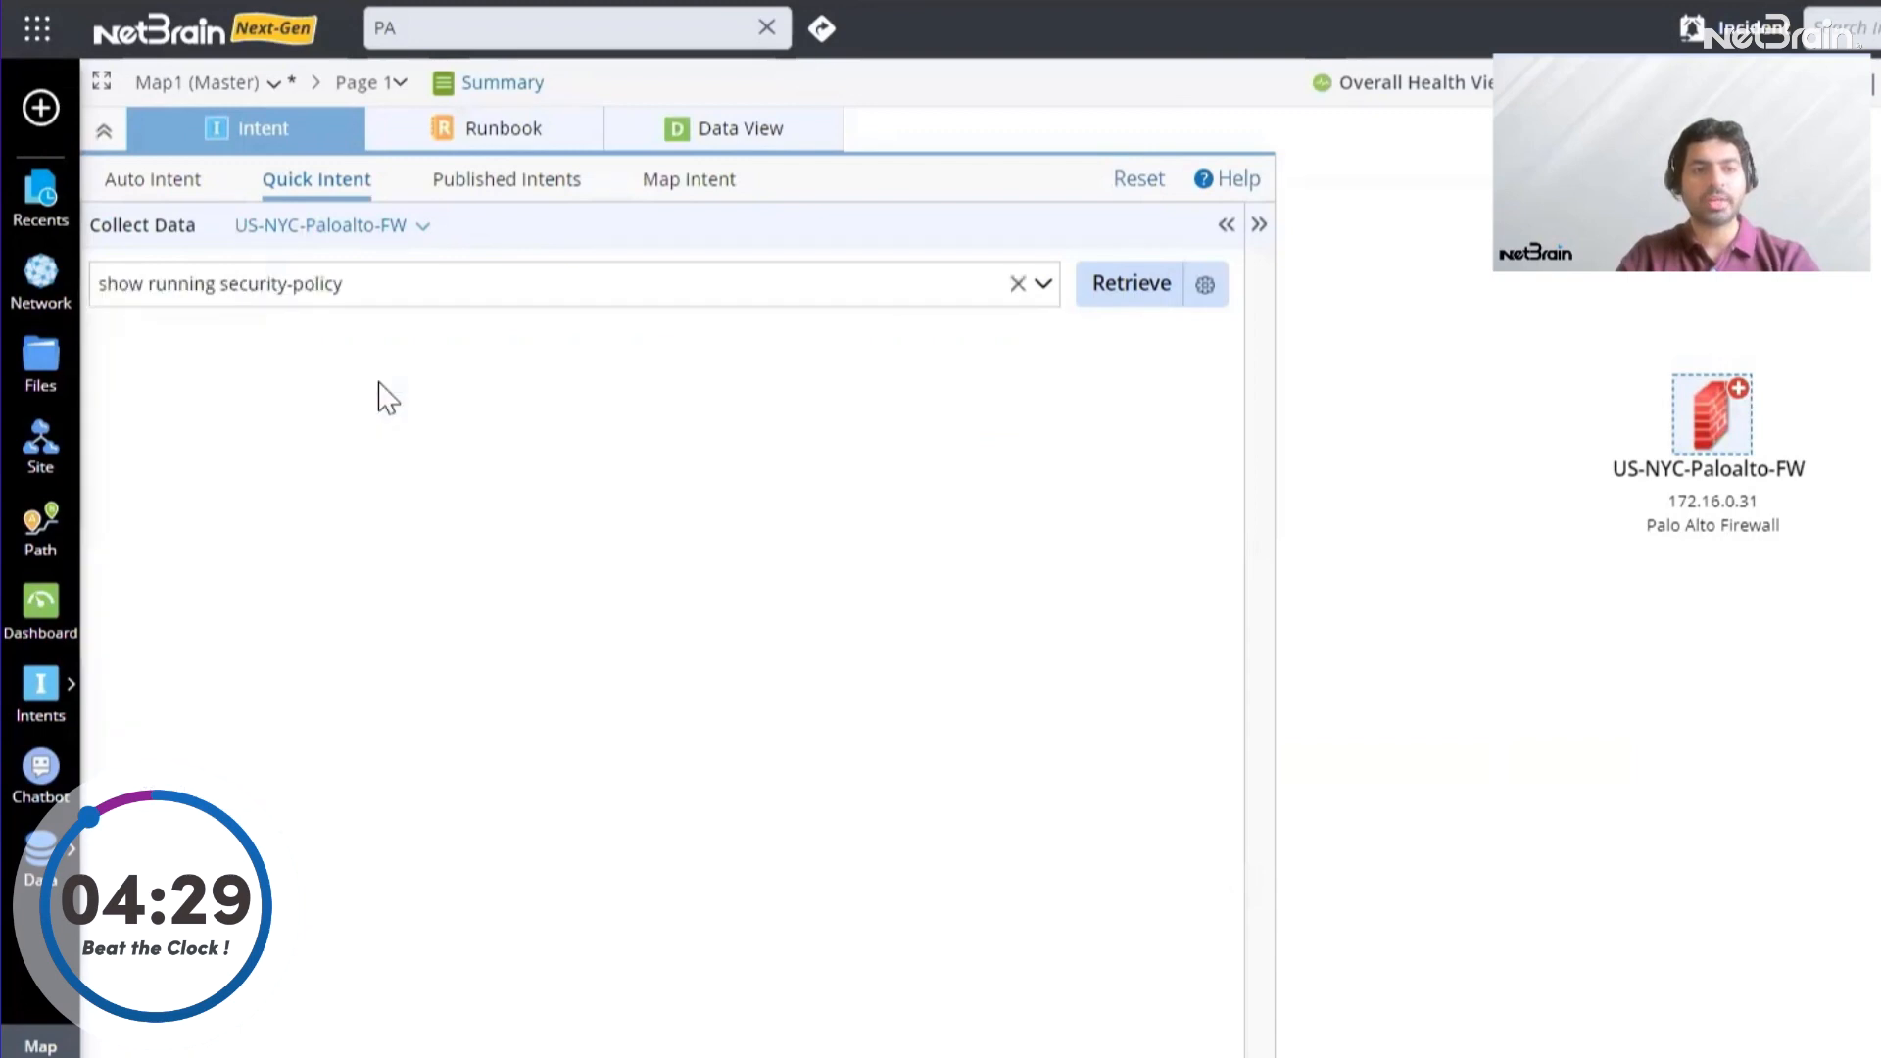
pyautogui.click(1115, 302)
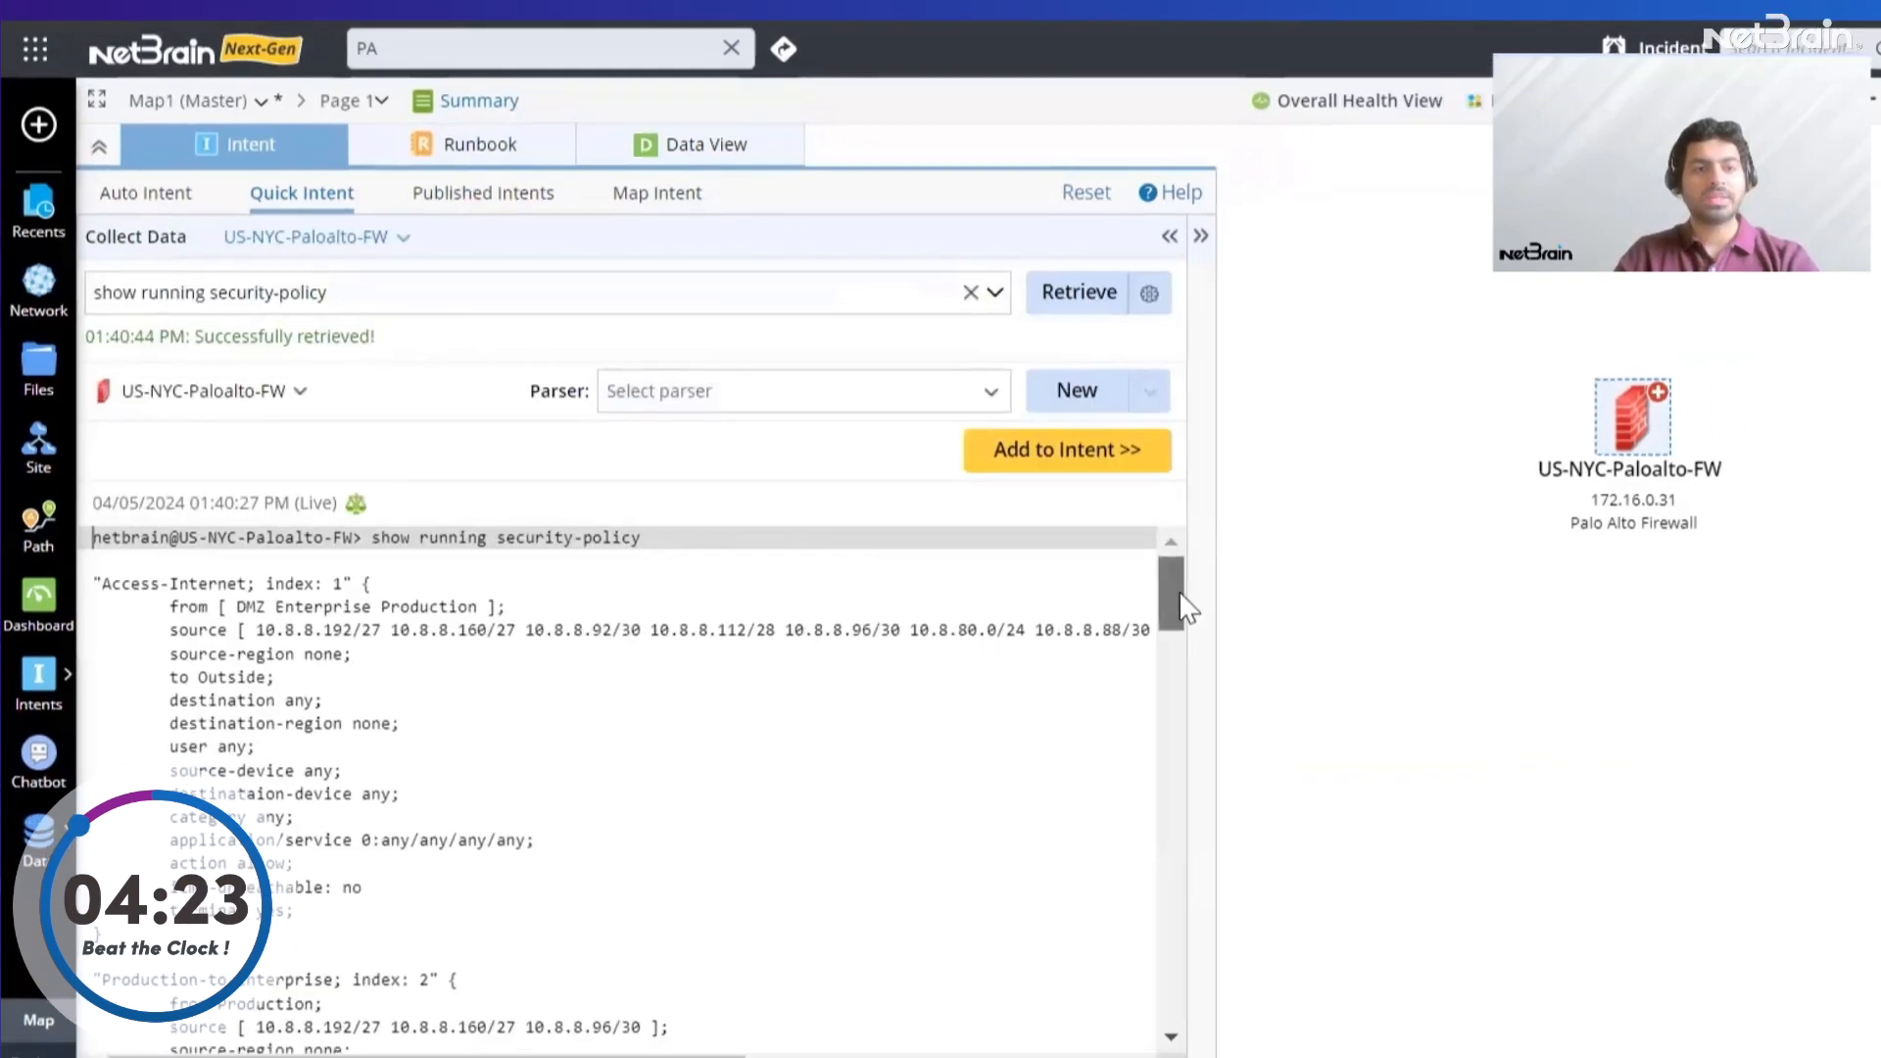
pyautogui.moveTo(1179, 593); pyautogui.dragTo(861, 516)
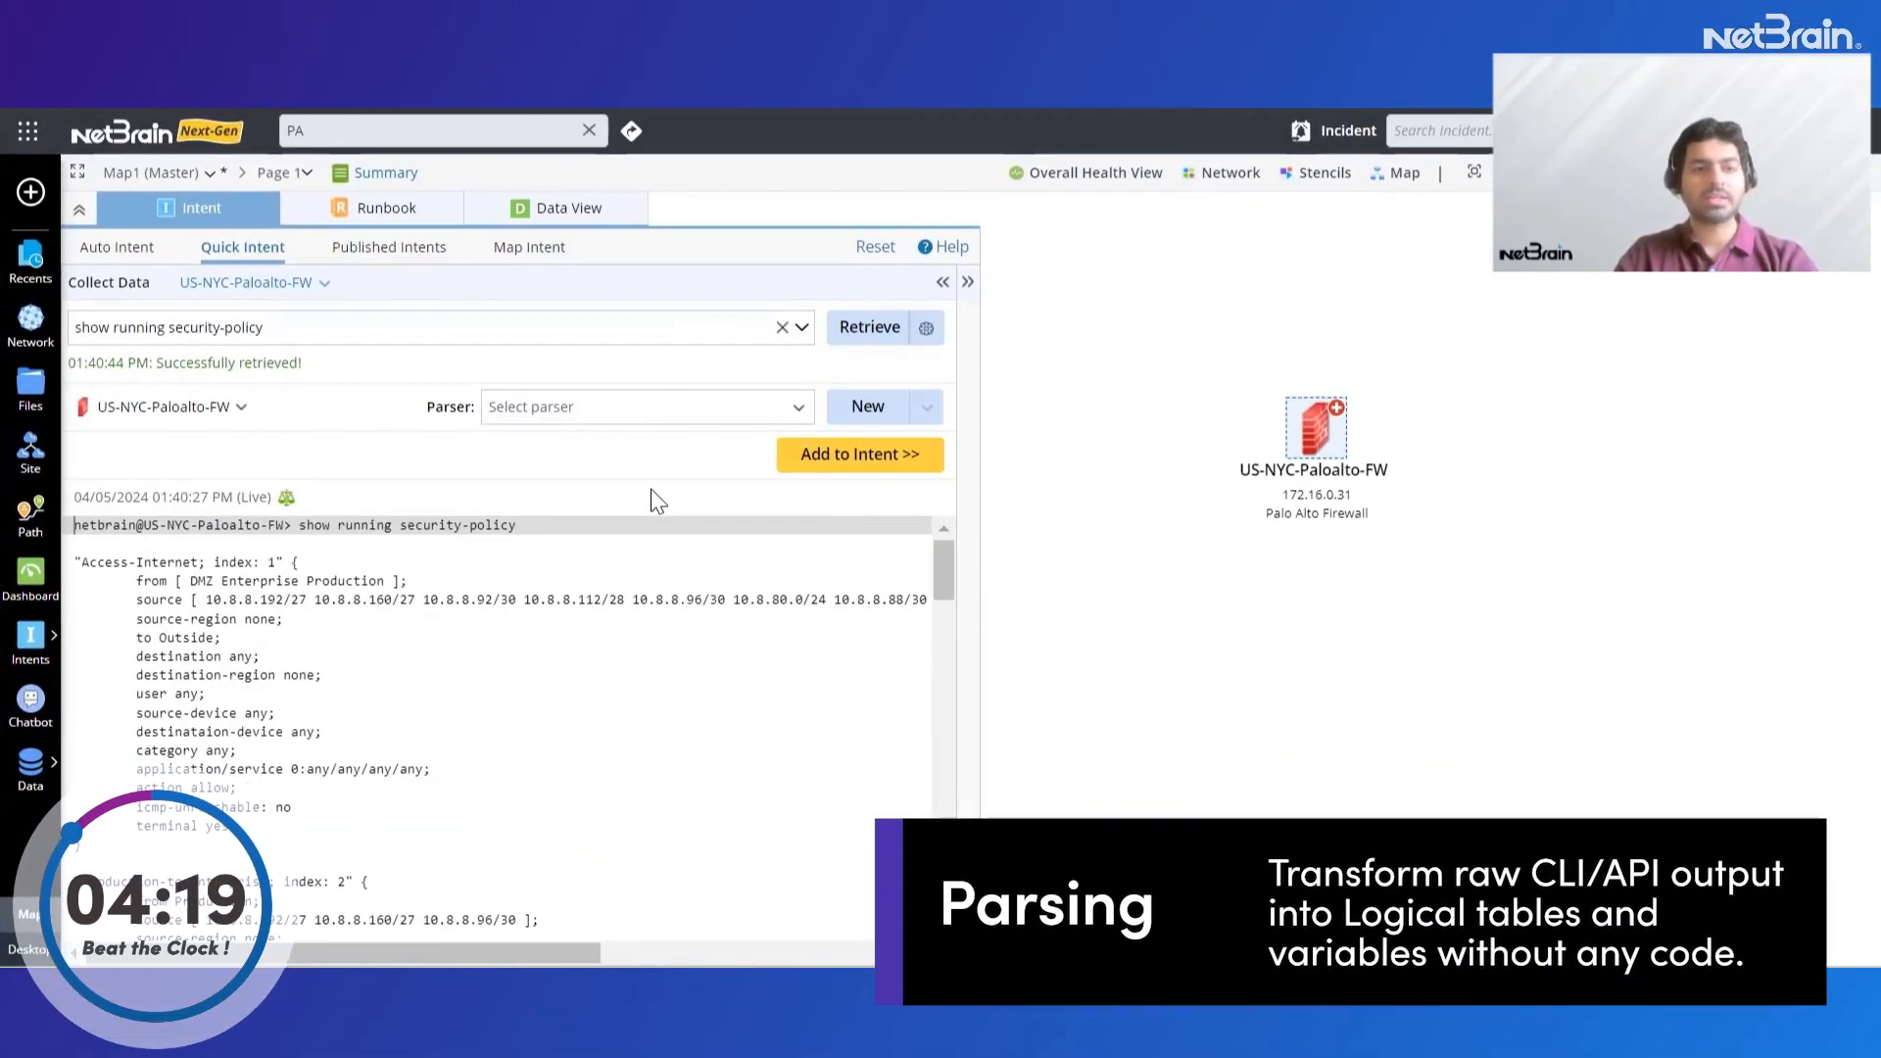
pyautogui.moveTo(945, 555); pyautogui.dragTo(960, 520)
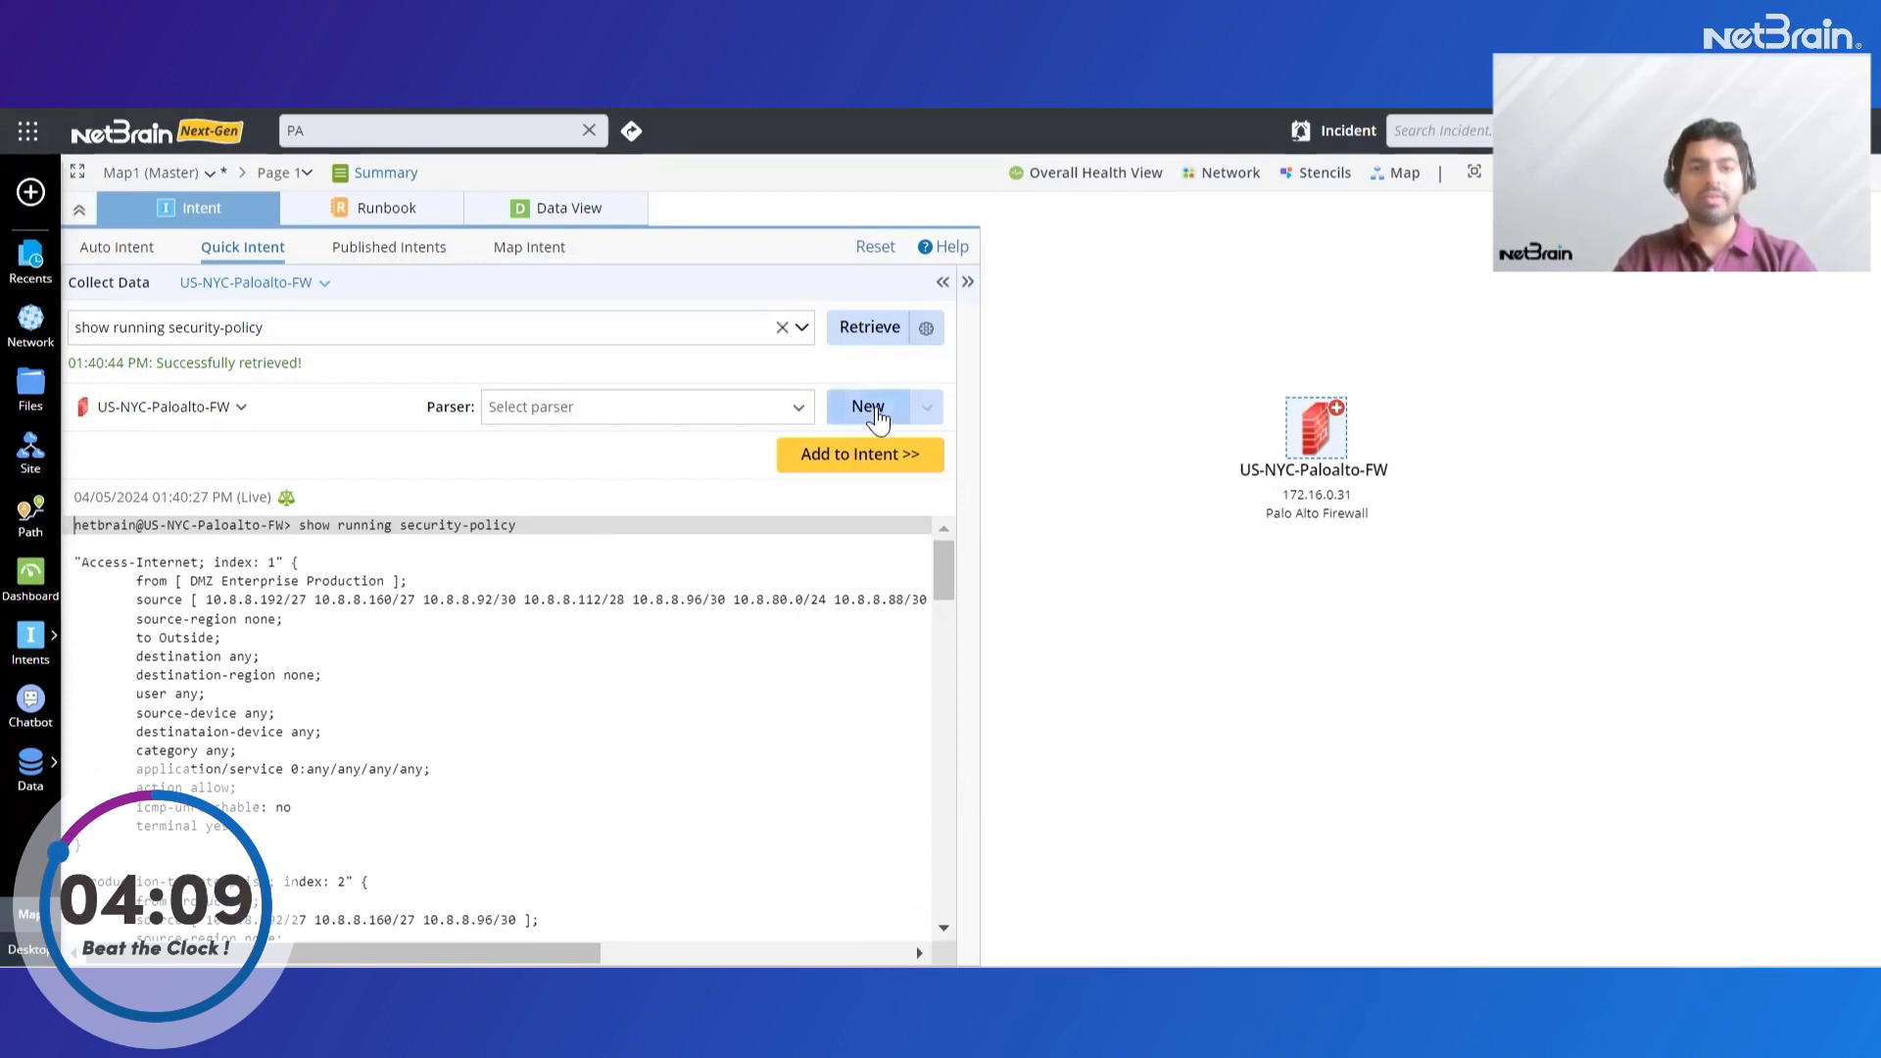
# Create a new parser for the retrieved security-policy output and add a Paragraph pattern
pyautogui.click(877, 416)
pyautogui.click(1271, 360)
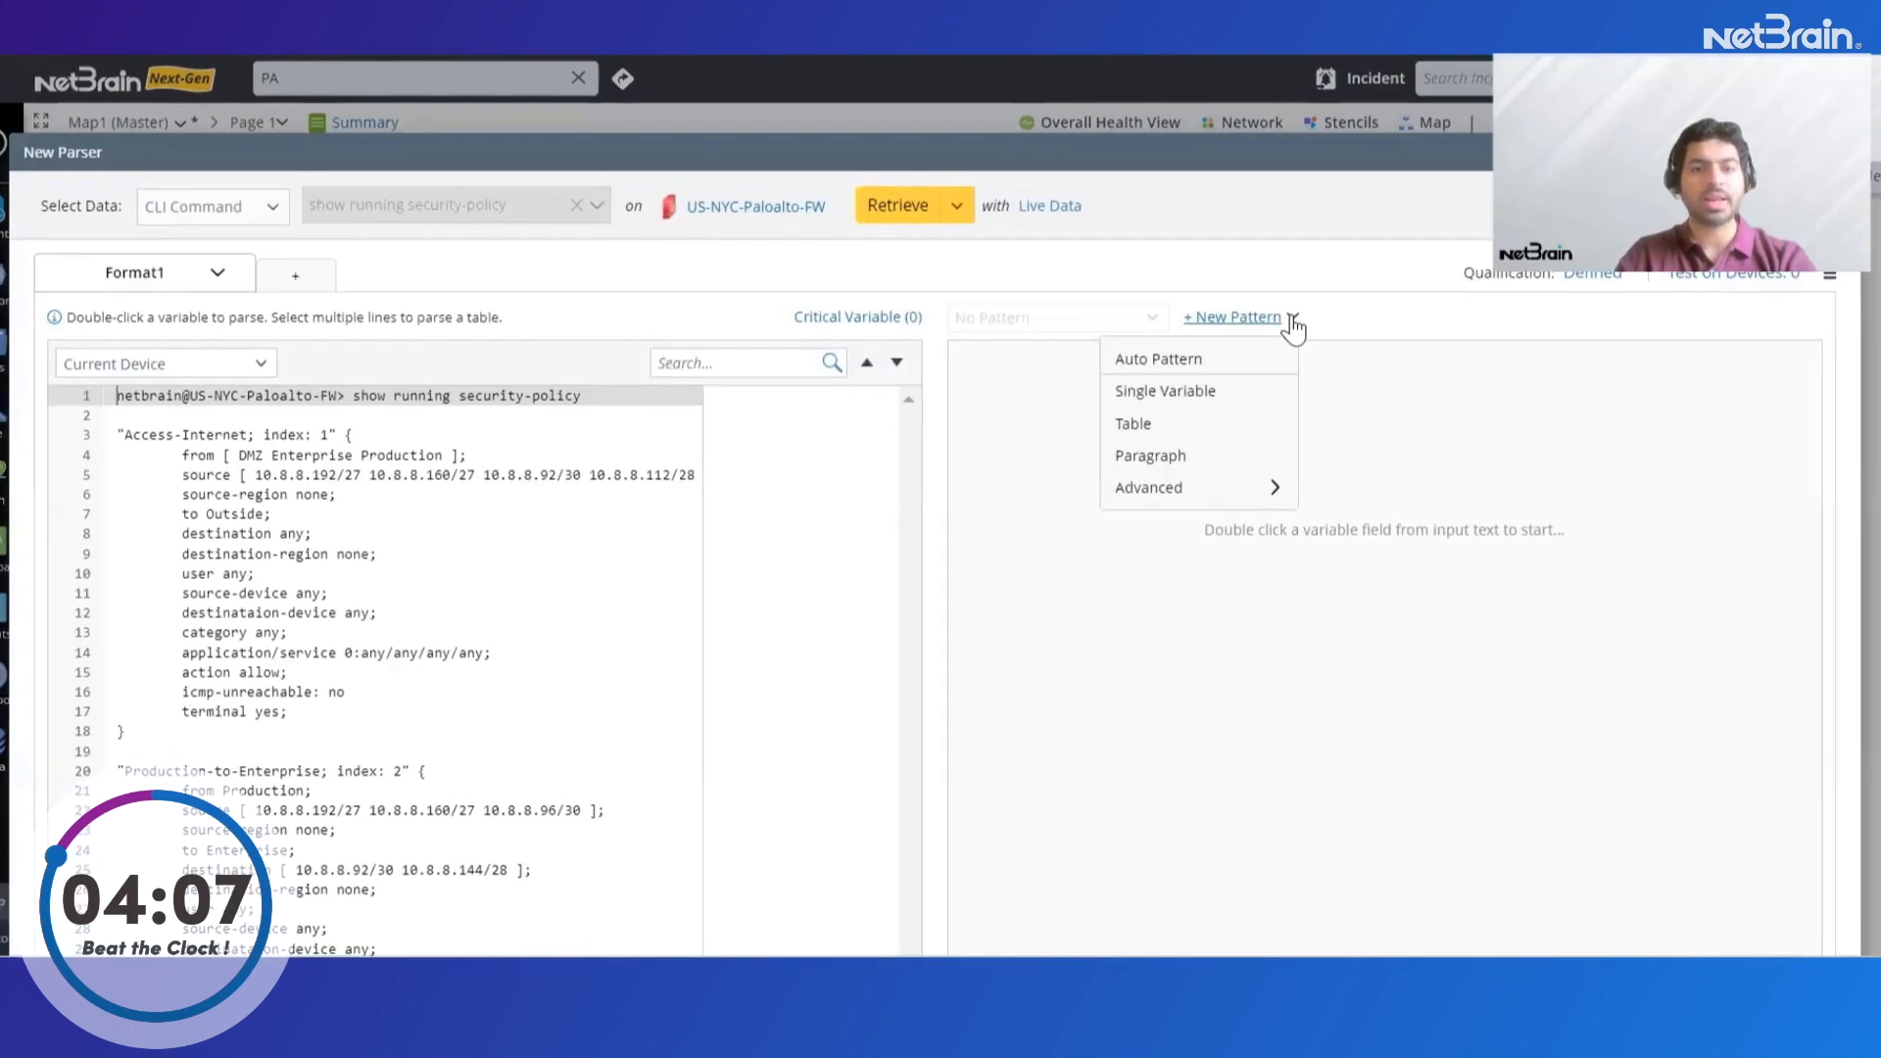
pyautogui.click(1166, 467)
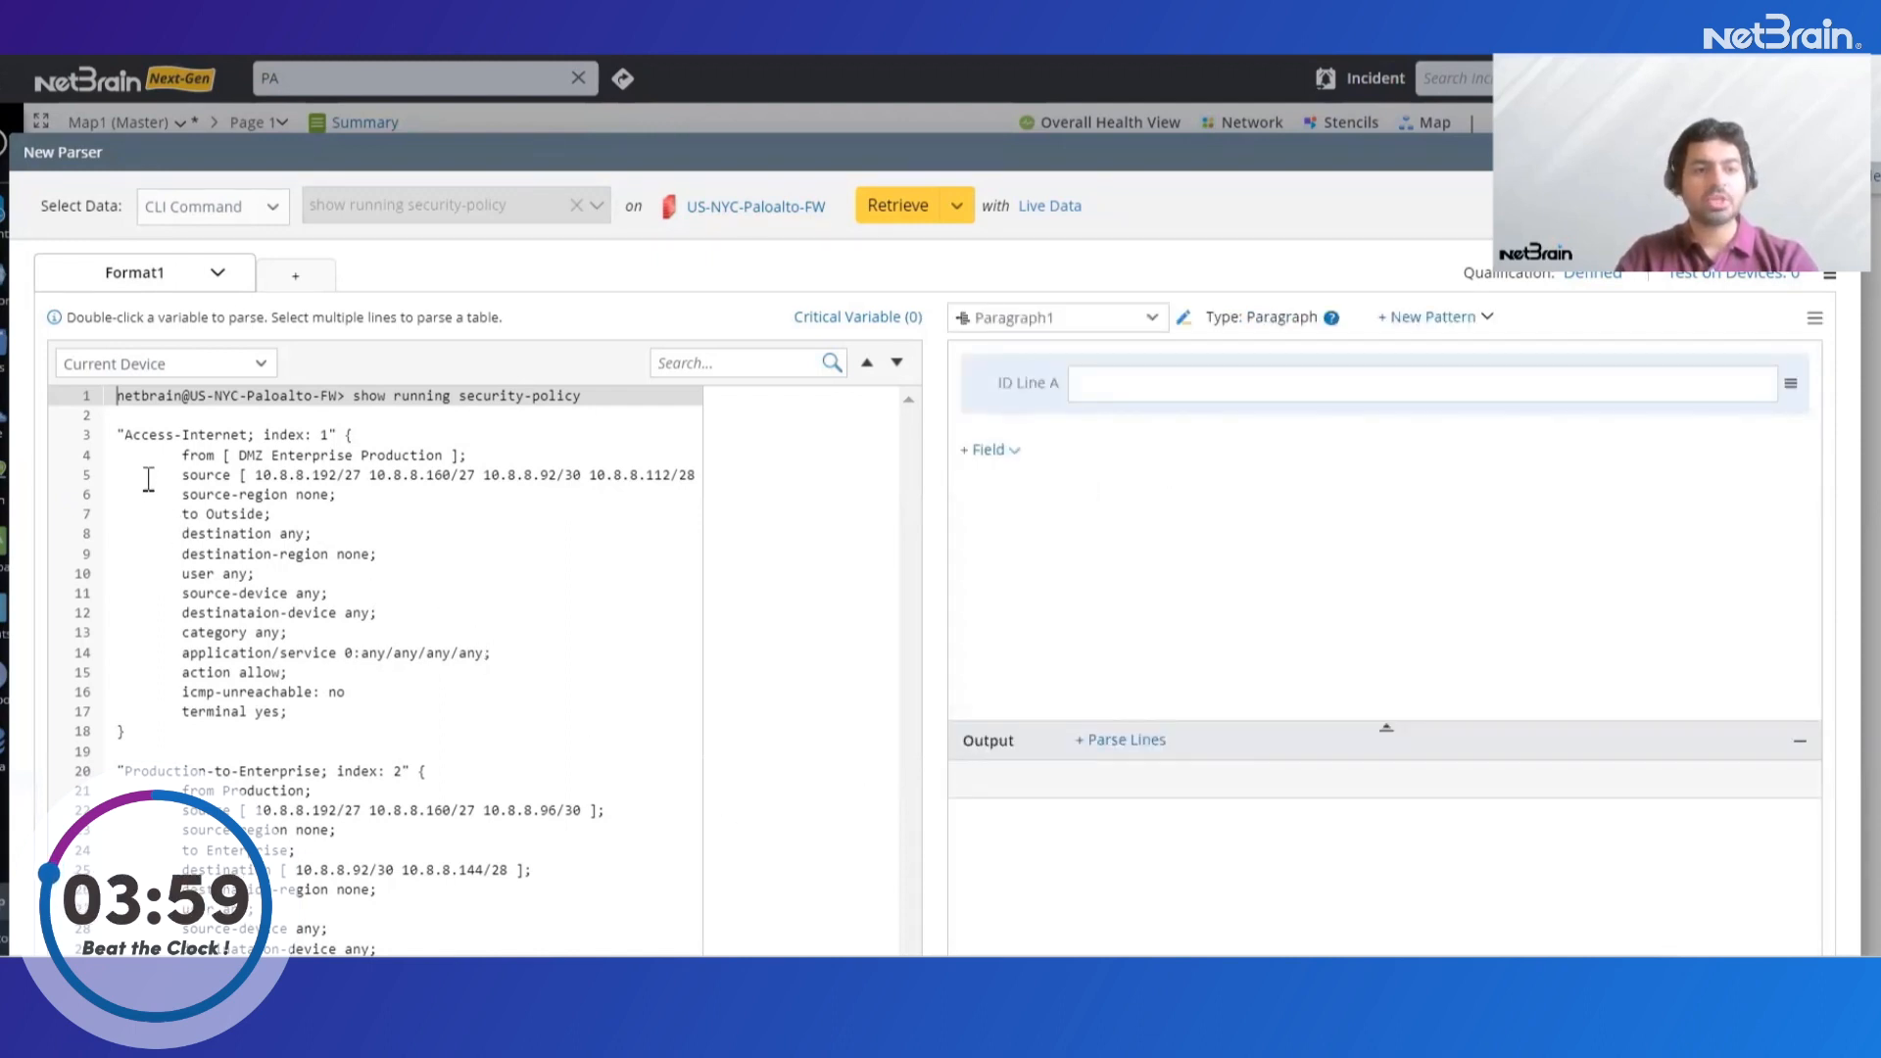
# Parse the "Access-Internet" policy title as the paragraph's ID line and name its mstring variable policy_name
pyautogui.moveTo(116, 434); pyautogui.dragTo(256, 435)
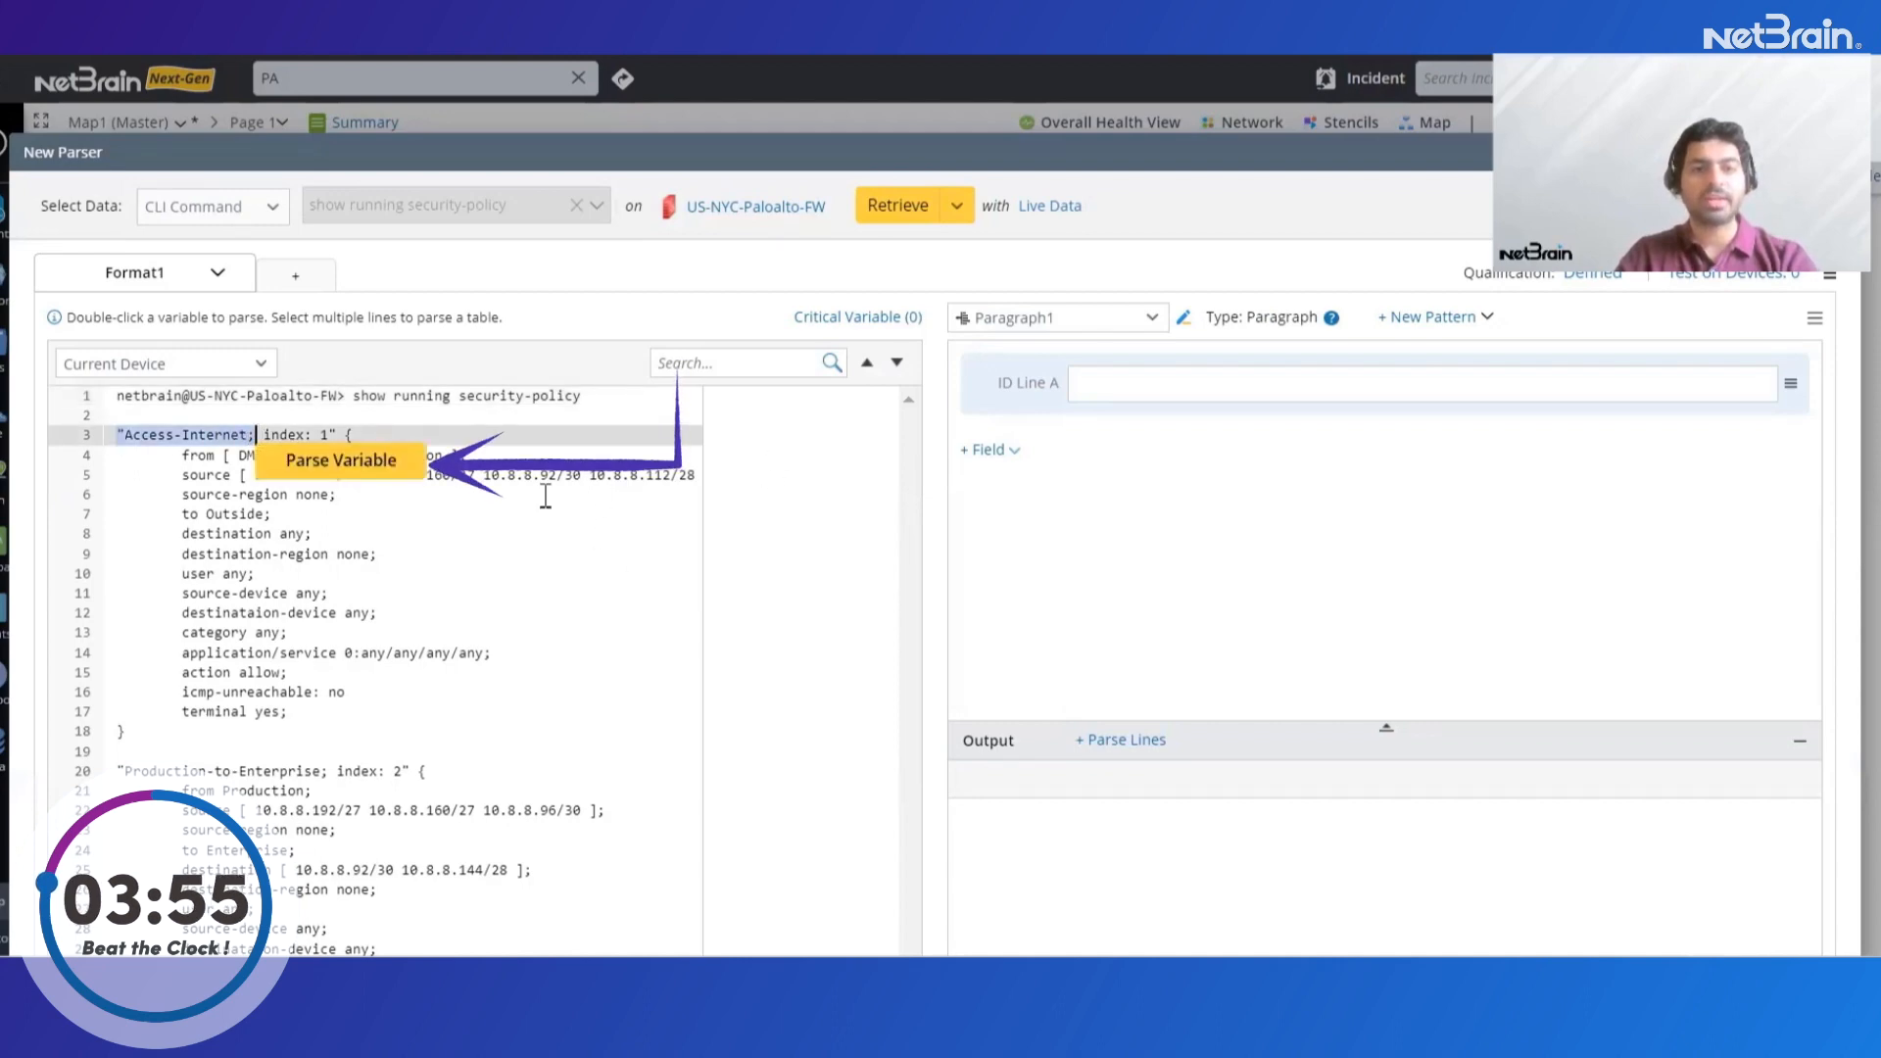
pyautogui.click(389, 469)
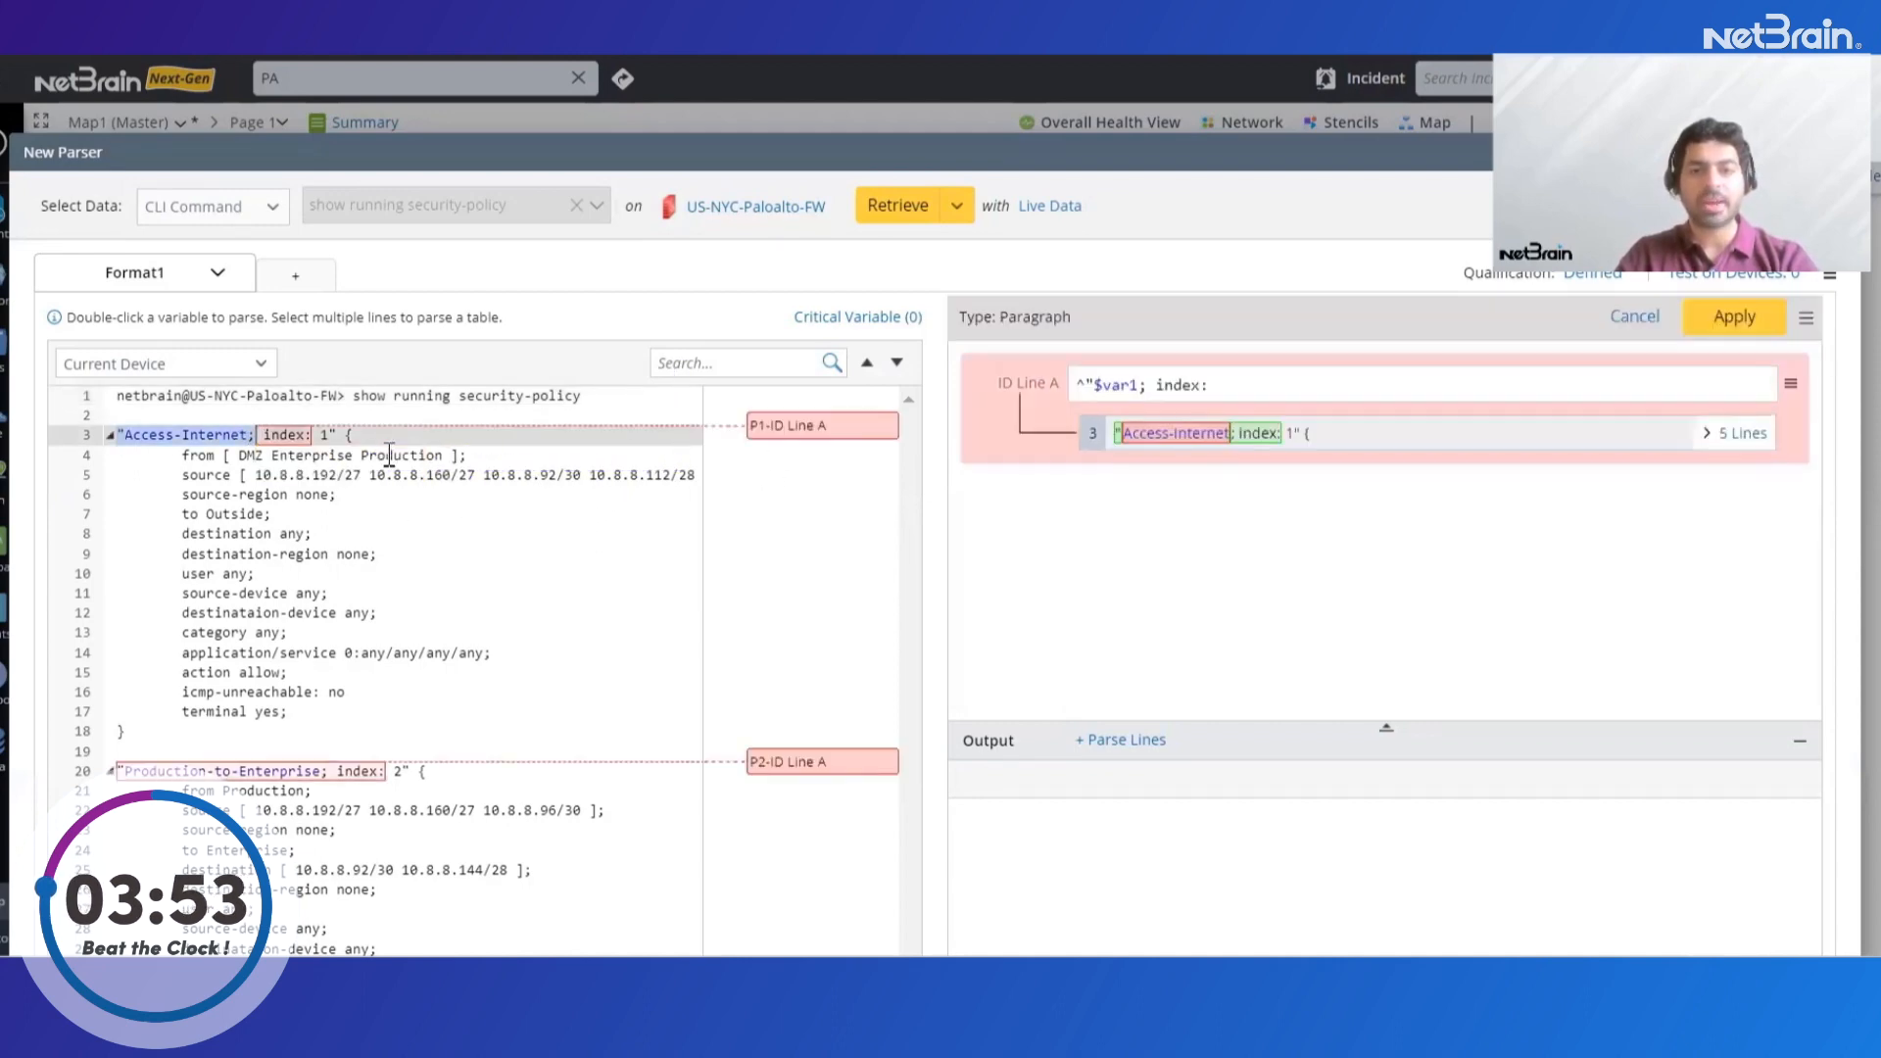
pyautogui.click(620, 632)
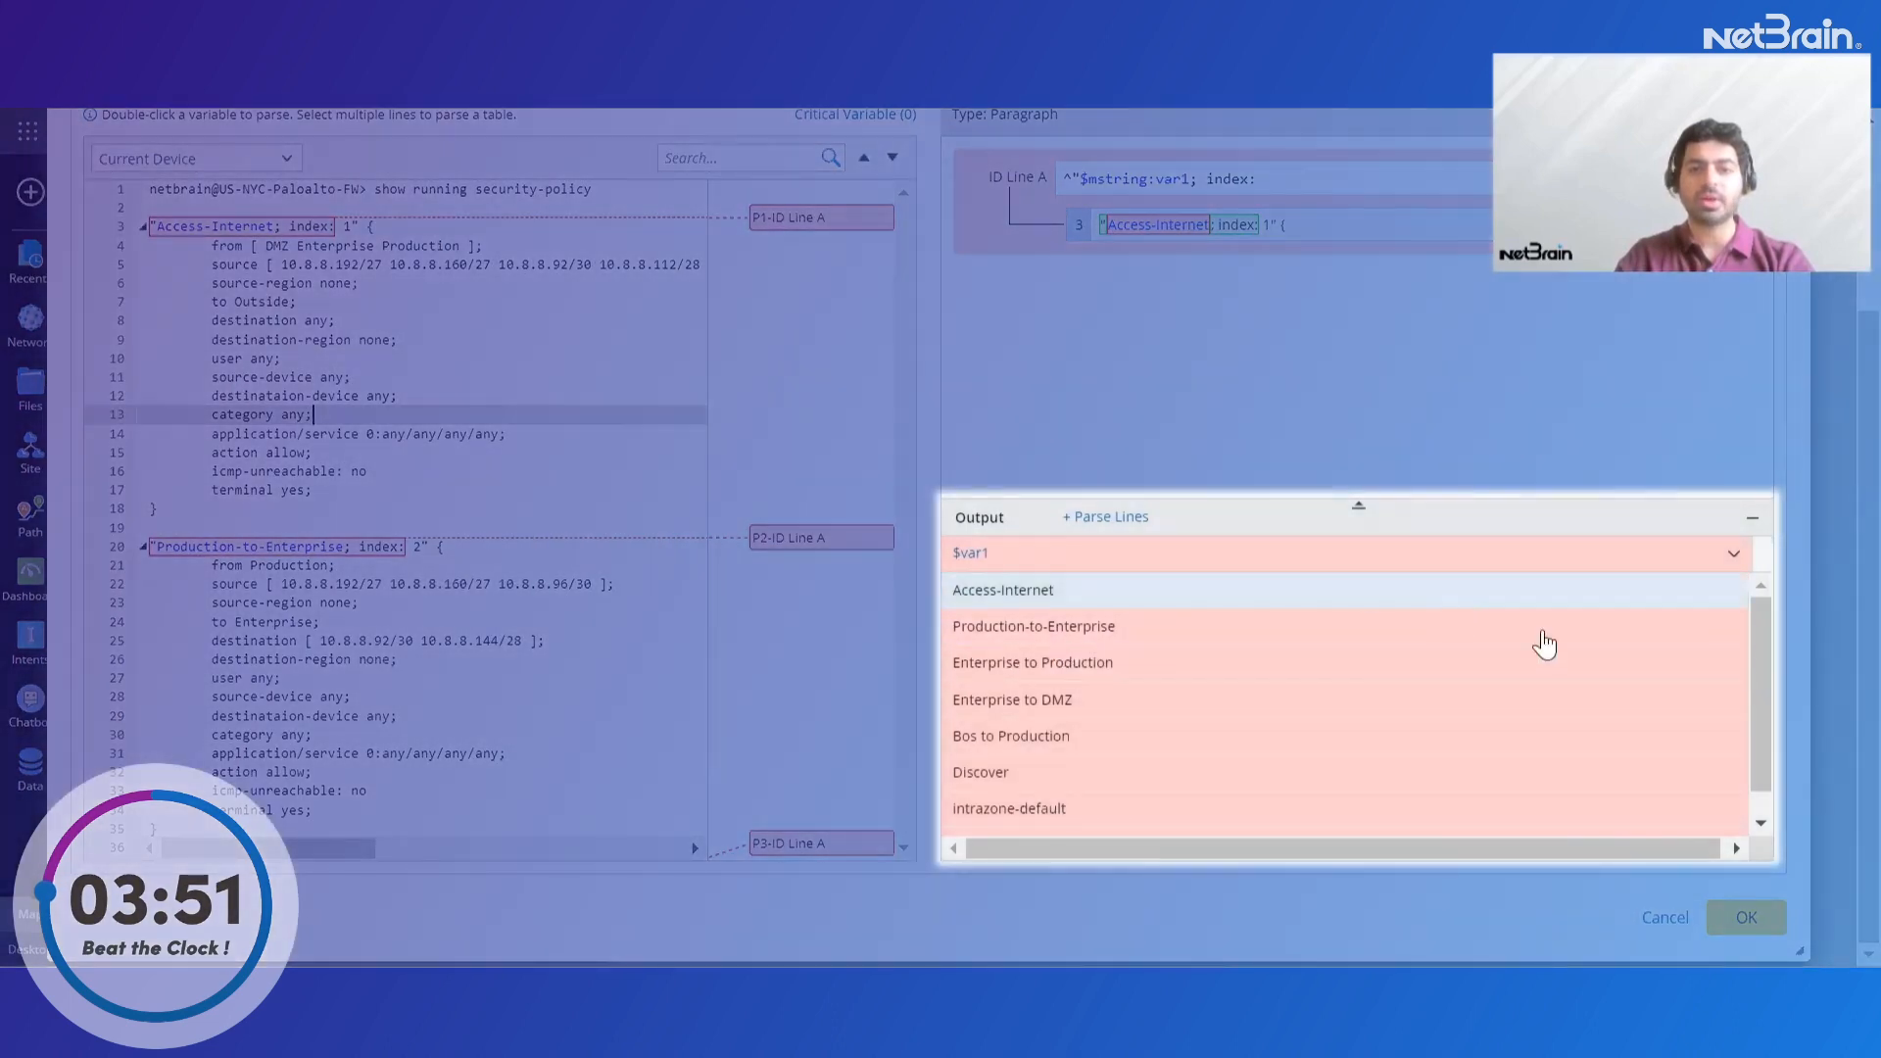
pyautogui.moveTo(1755, 632)
pyautogui.mouseDown()
pyautogui.moveTo(1760, 707)
pyautogui.moveTo(1754, 602)
pyautogui.mouseUp()
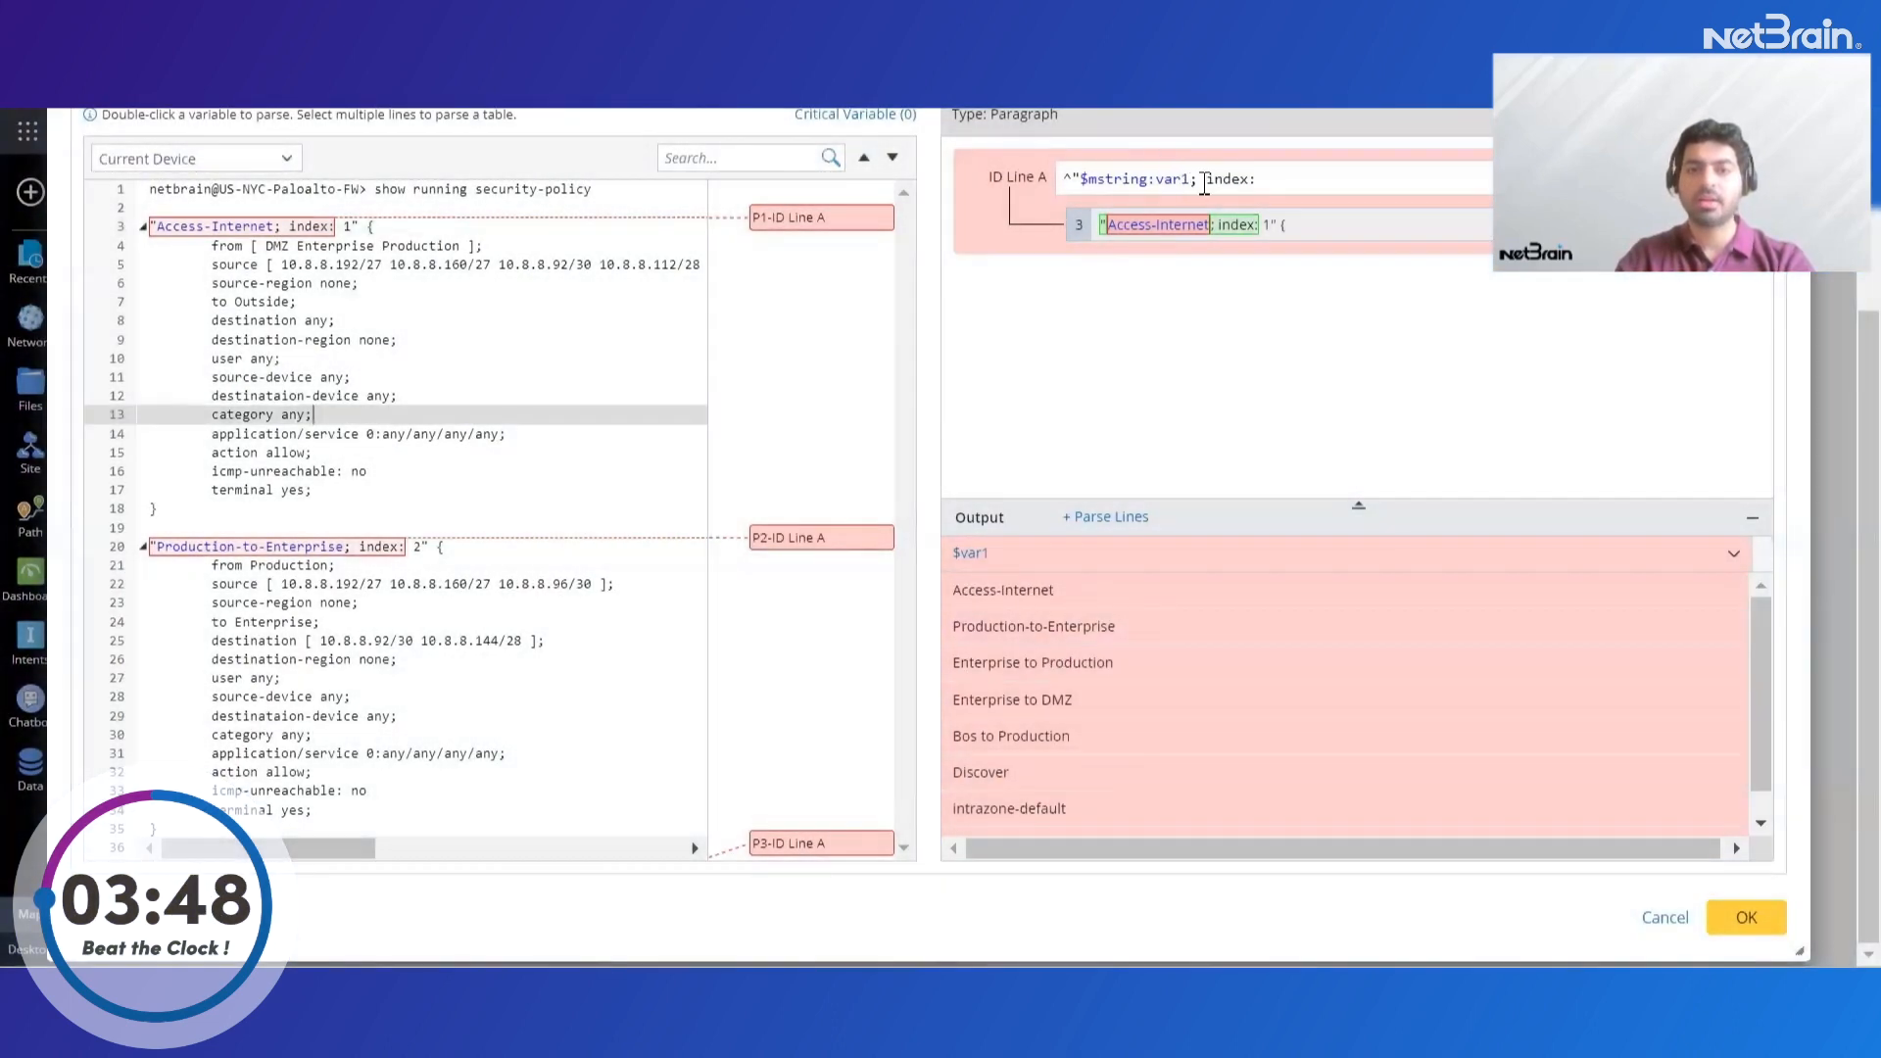
pyautogui.click(1192, 179)
pyautogui.press('BackSpace')
pyautogui.press('BackSpace')
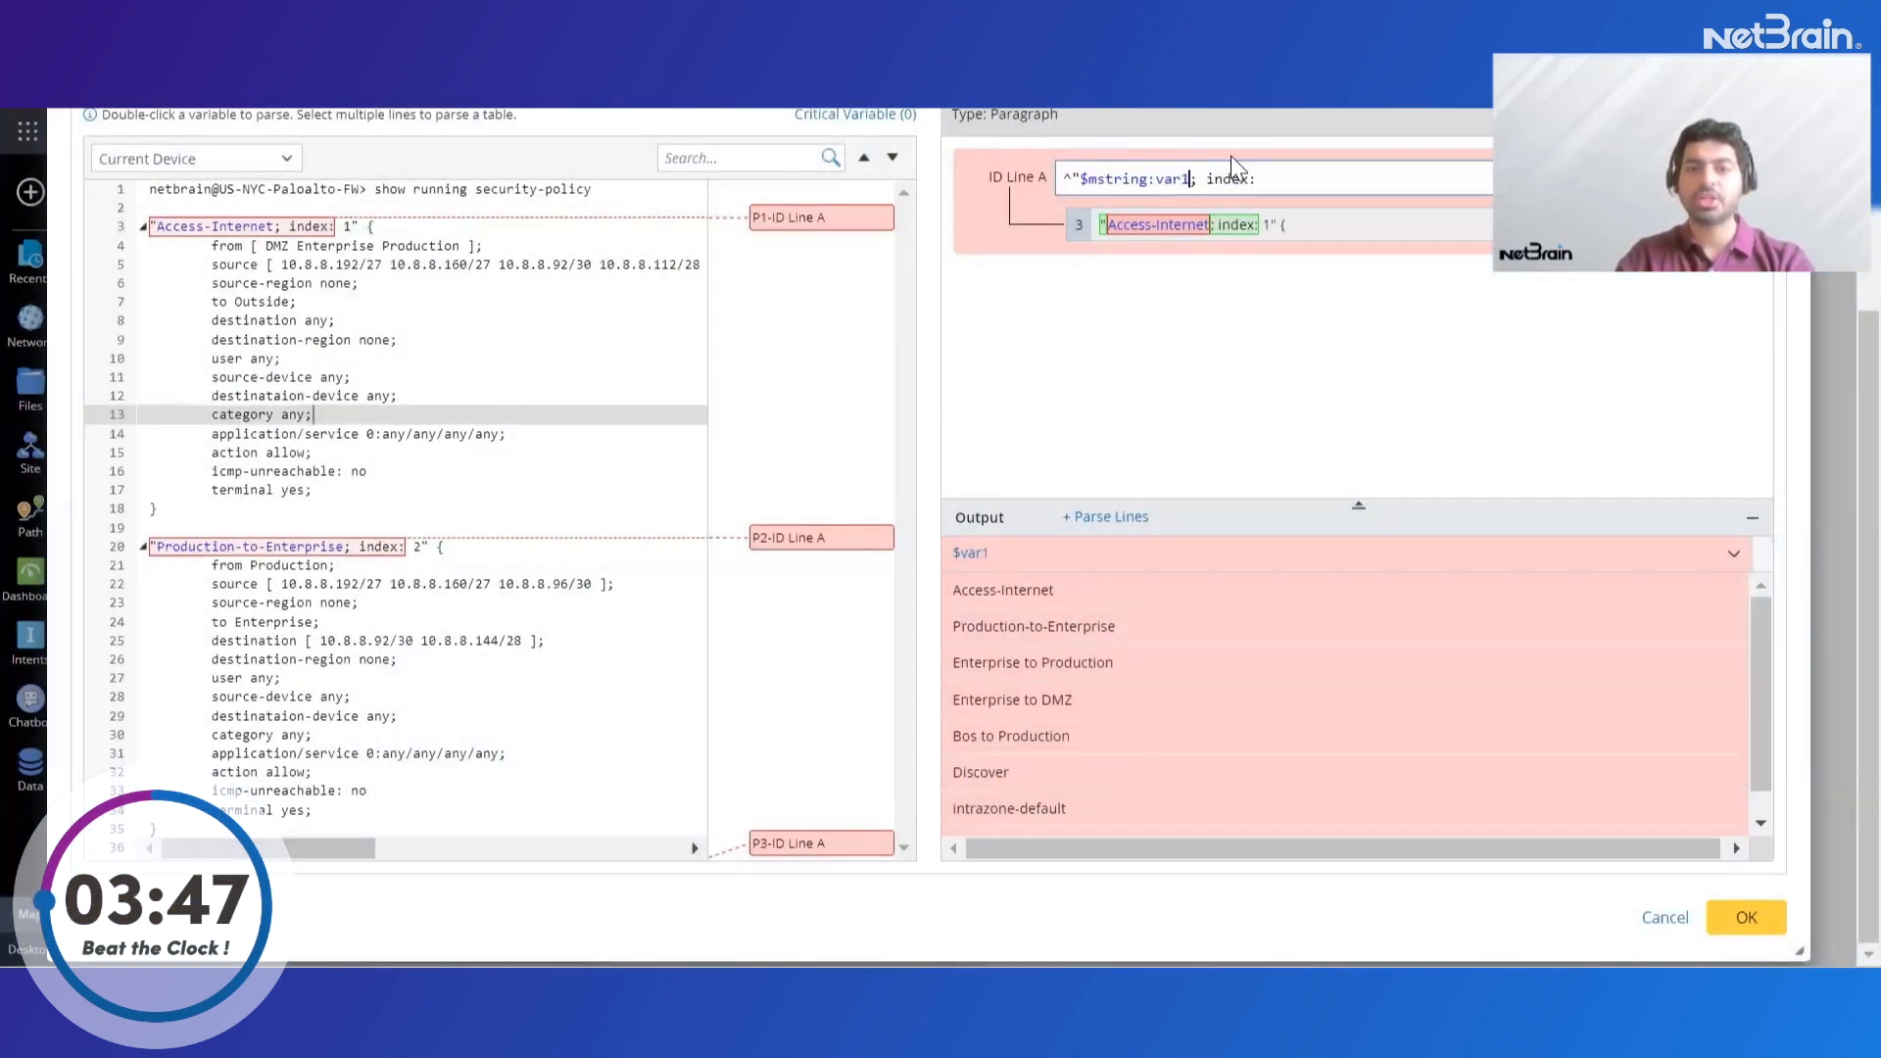
pyautogui.press('BackSpace')
pyautogui.press('BackSpace')
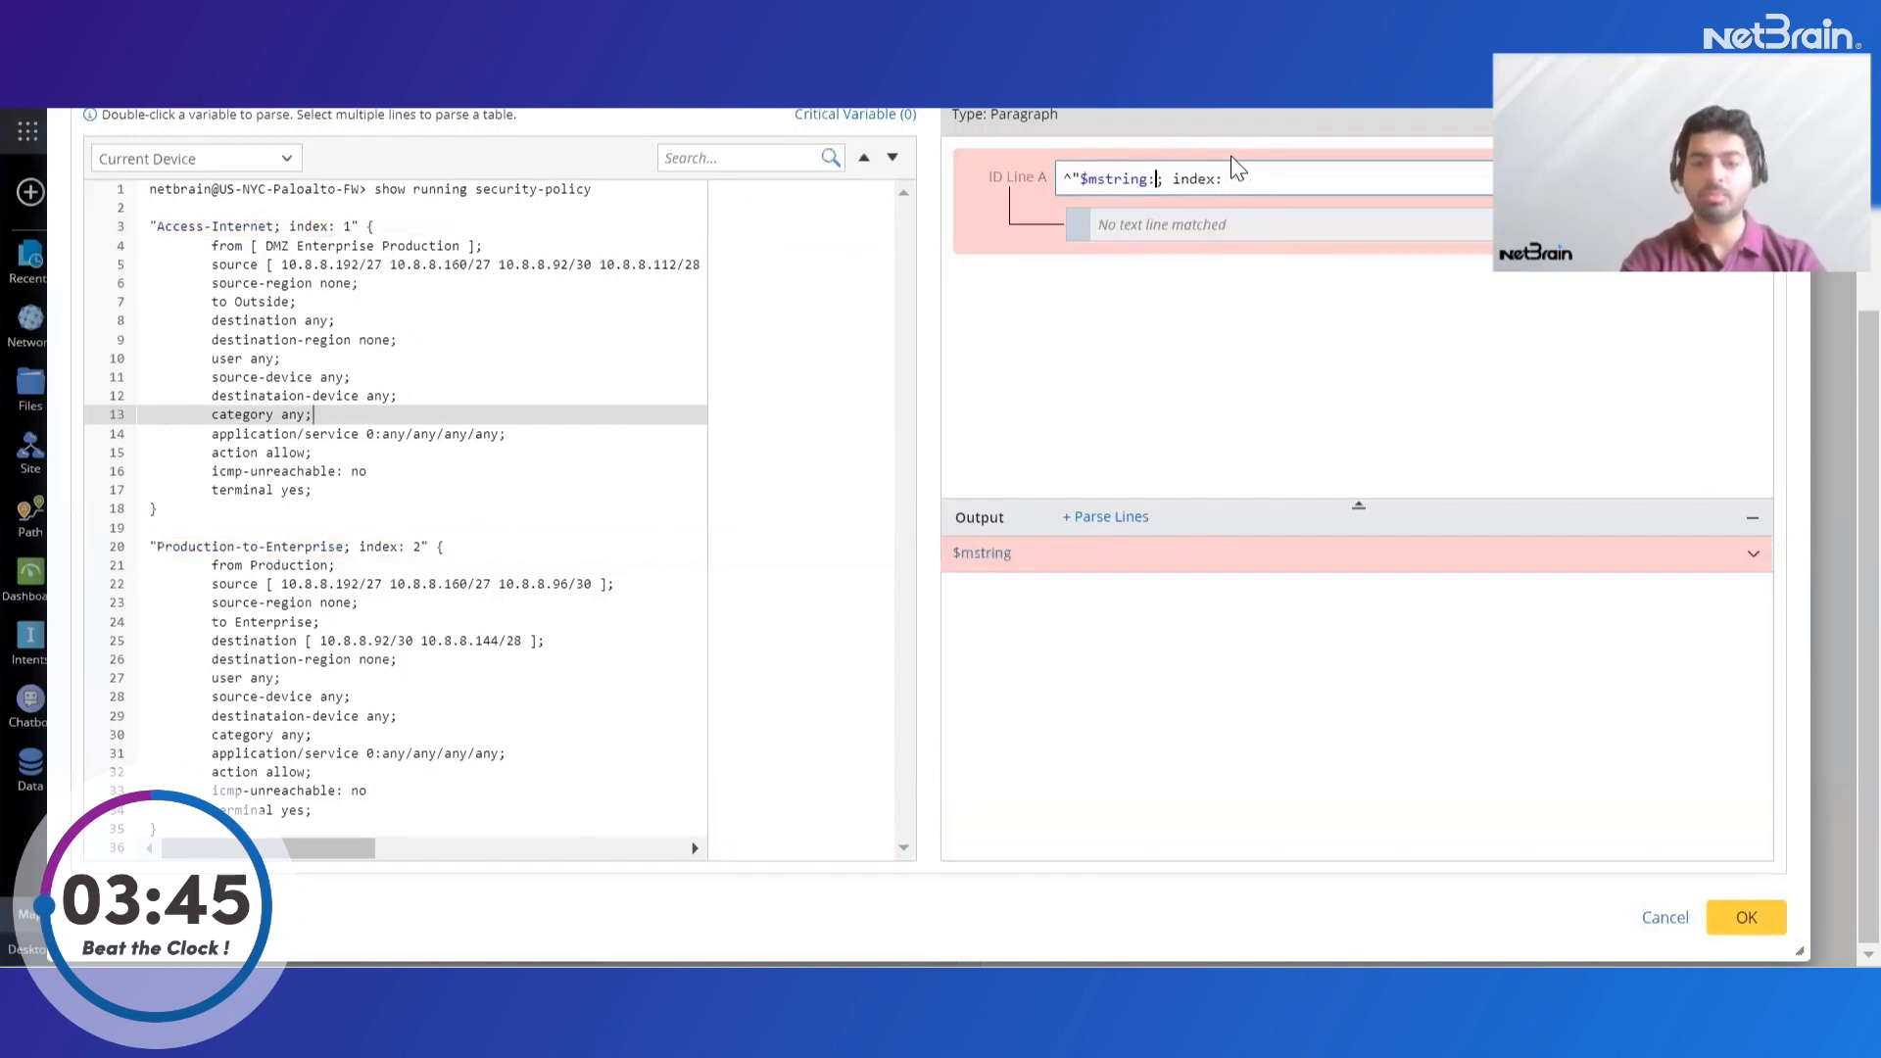
pyautogui.write('policy_name')
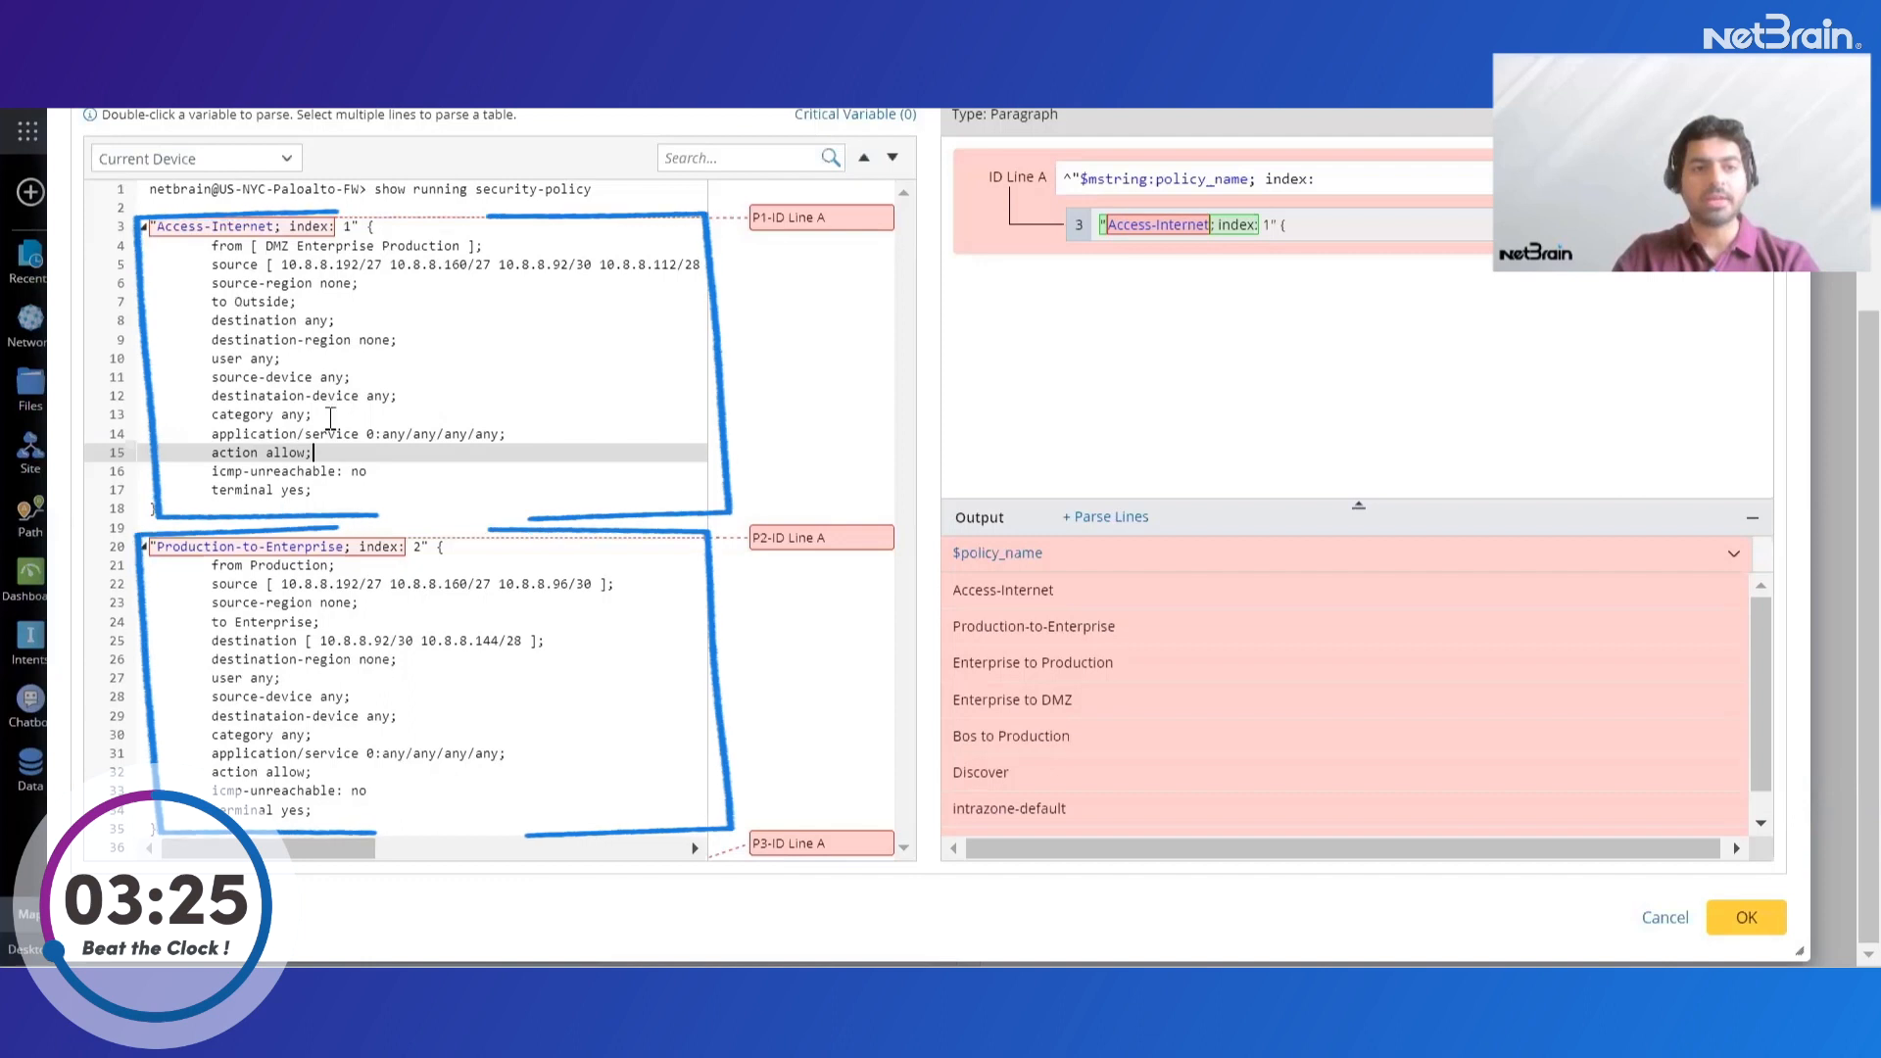
# Parse the Production-to-Enterprise policy's destination addresses as an mstring variable named destination and review the output table
pyautogui.moveTo(304, 641); pyautogui.dragTo(546, 641)
pyautogui.click(591, 676)
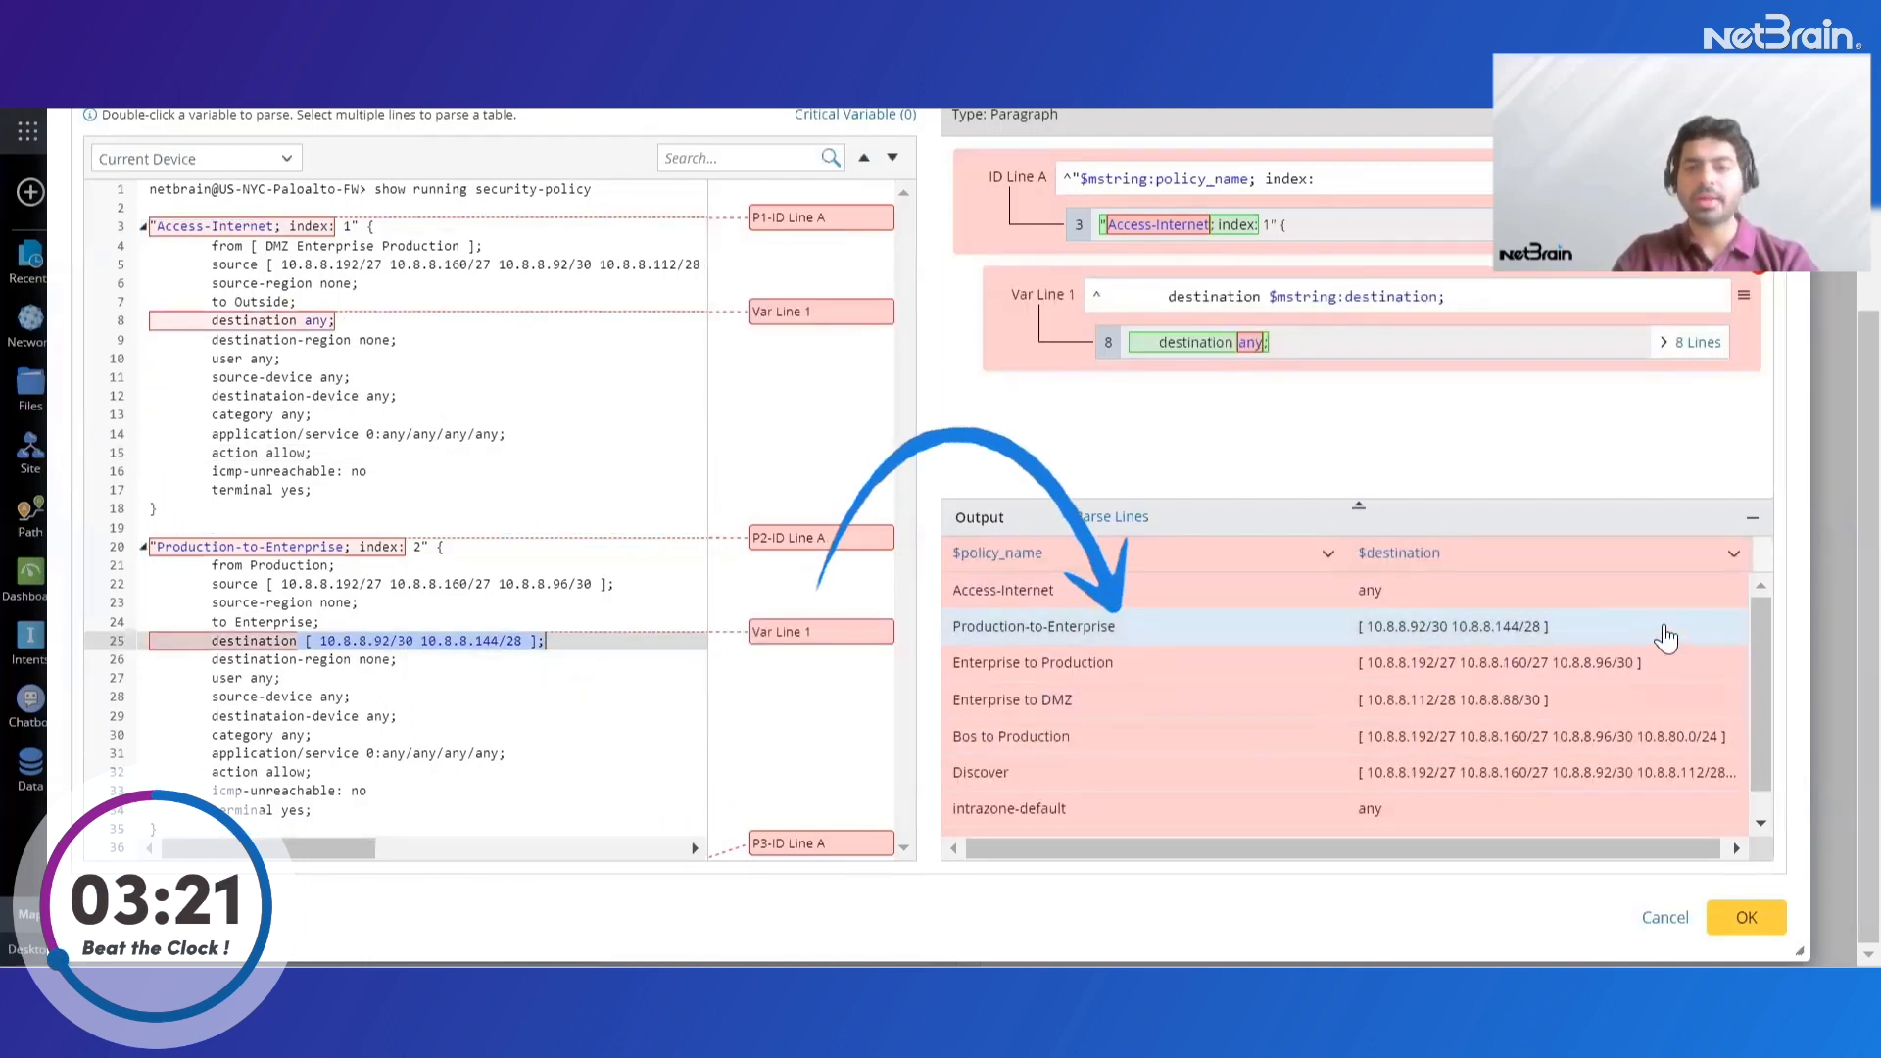
pyautogui.scroll(-1, 1666, 637)
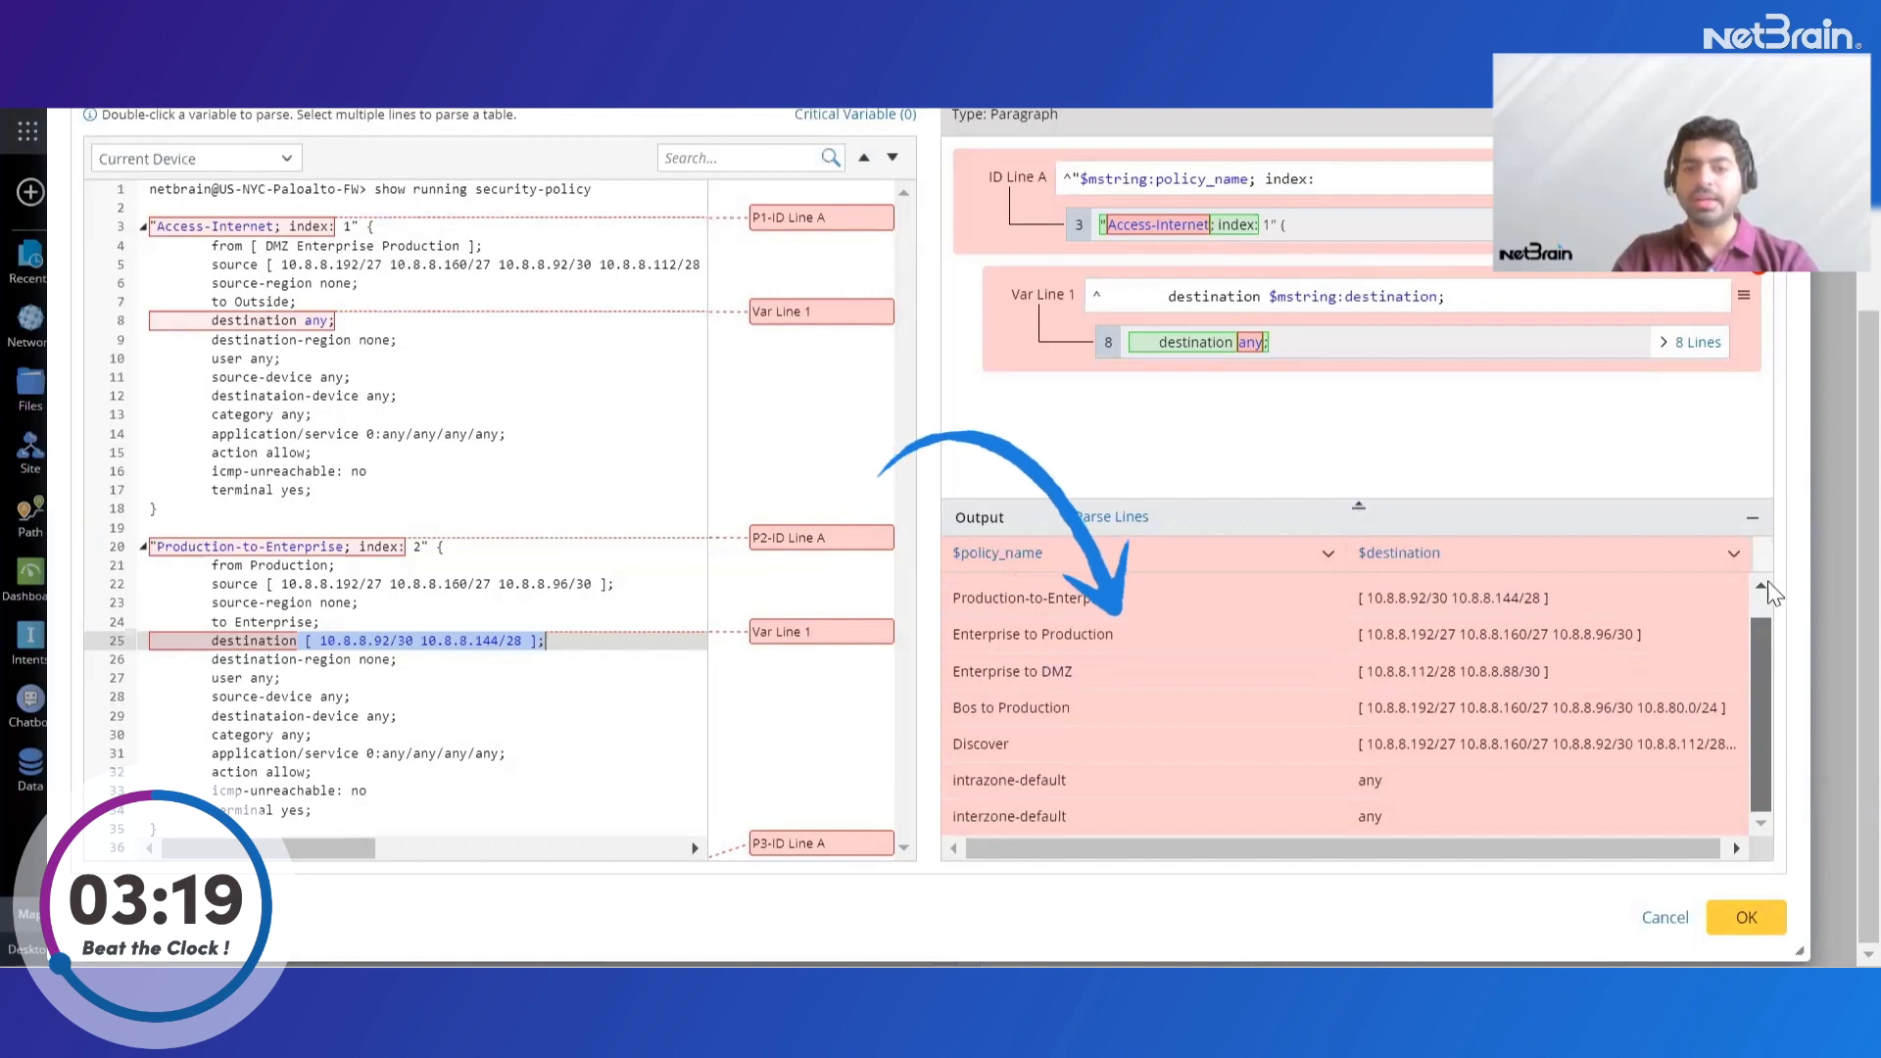
pyautogui.scroll(1, 1769, 627)
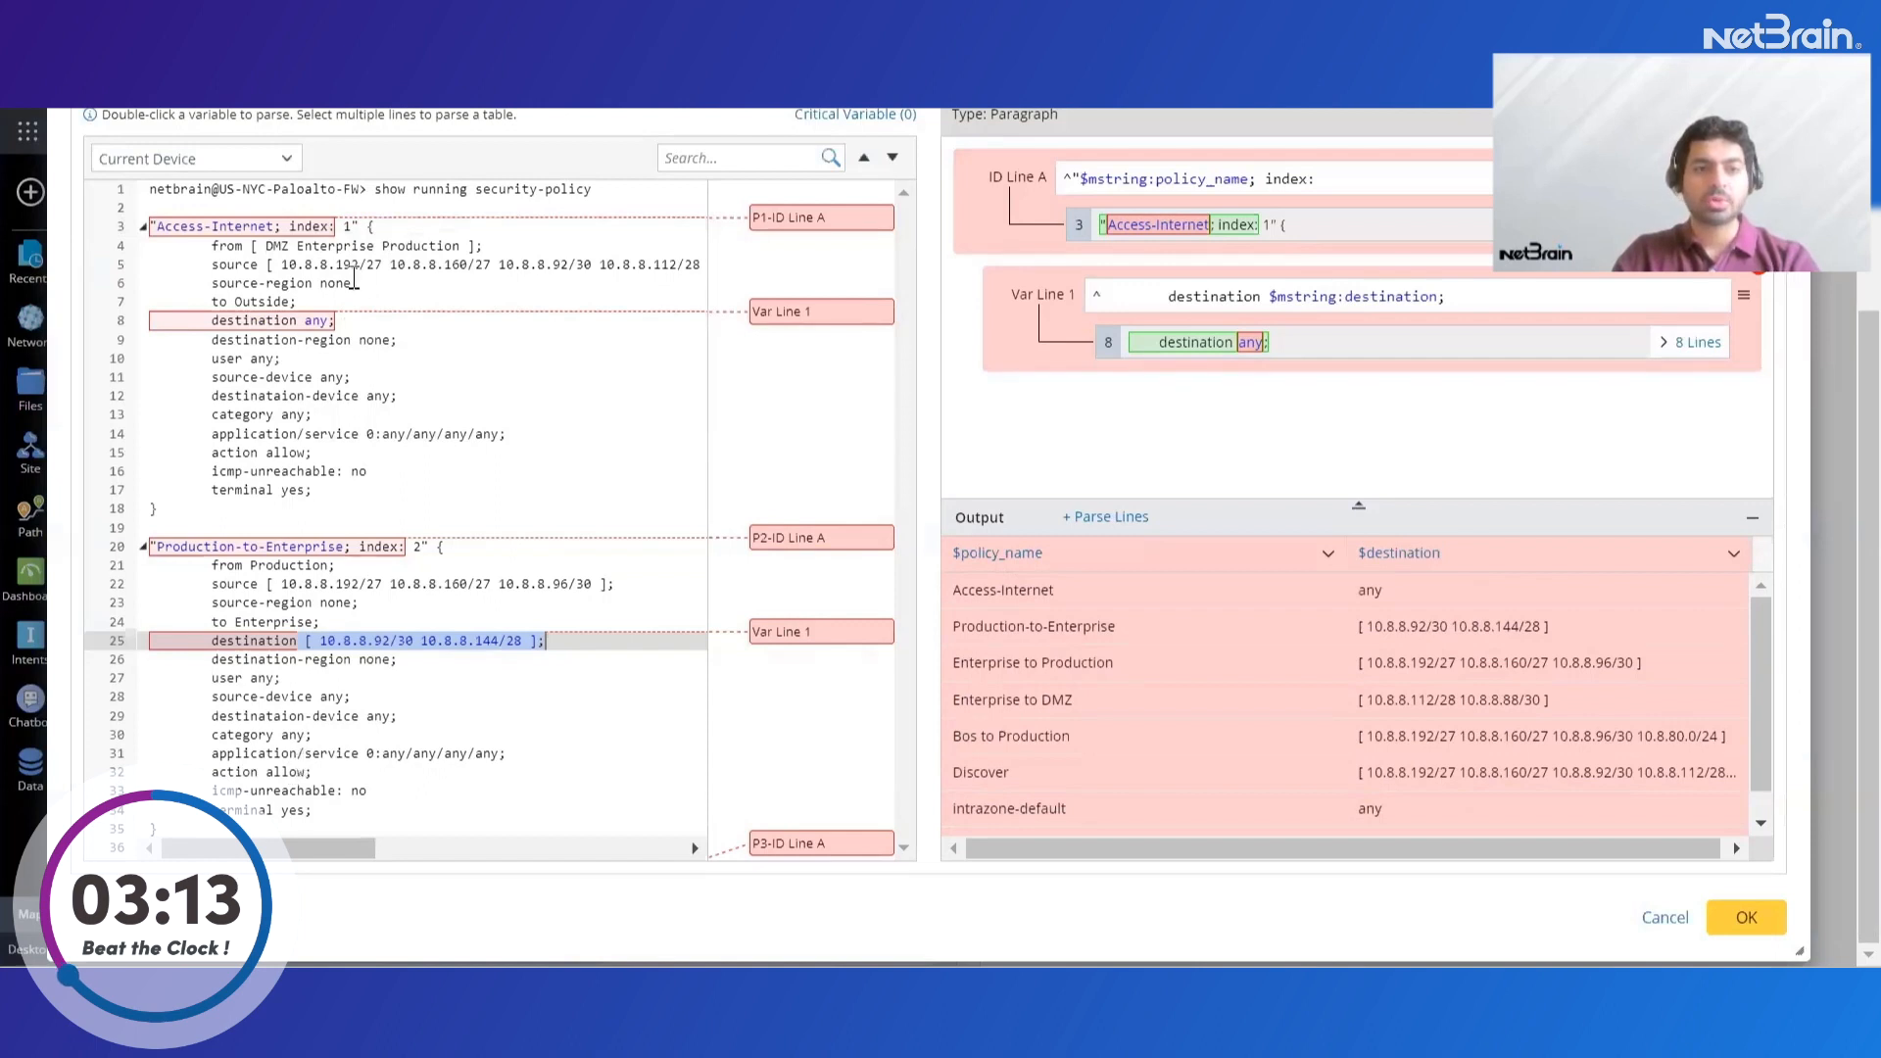
# Parse the Access-Internet policy's full source address list as an mstring variable named source and review the output table
pyautogui.moveTo(262, 265); pyautogui.dragTo(511, 267)
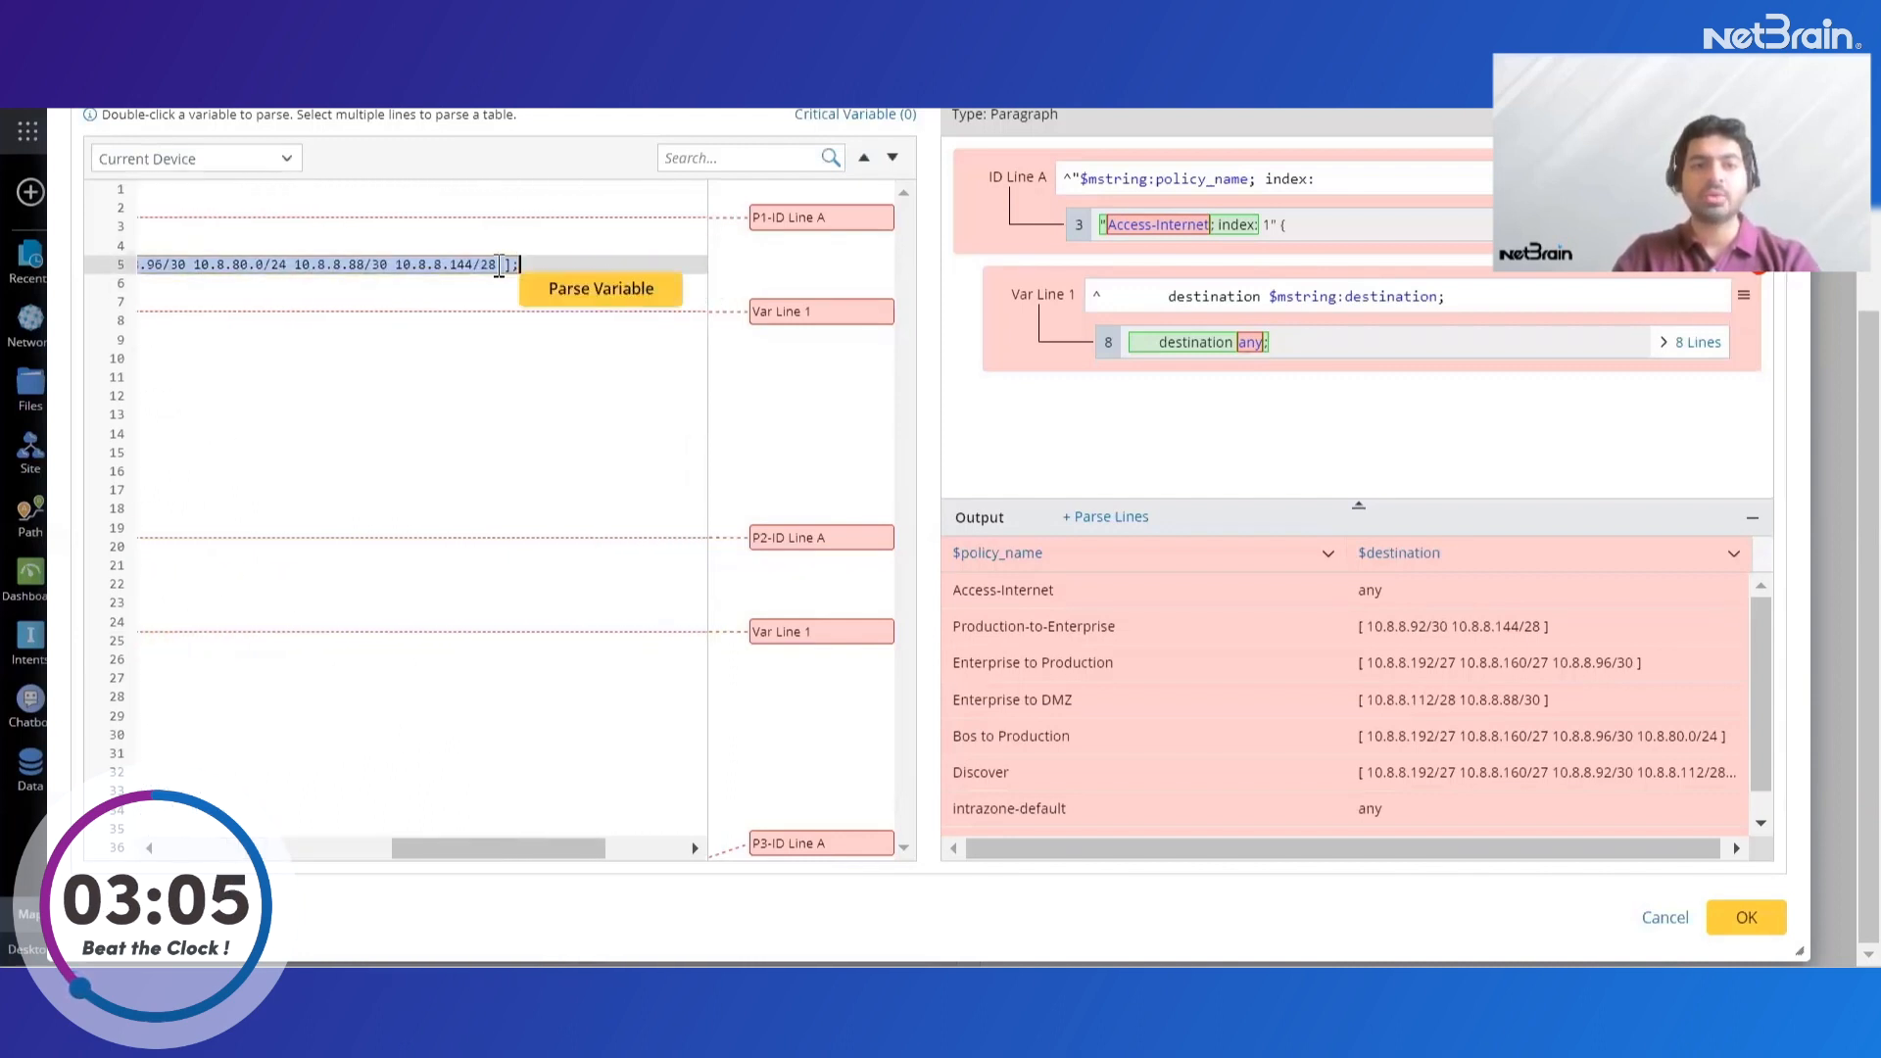
pyautogui.click(544, 306)
pyautogui.scroll(-1, 1514, 777)
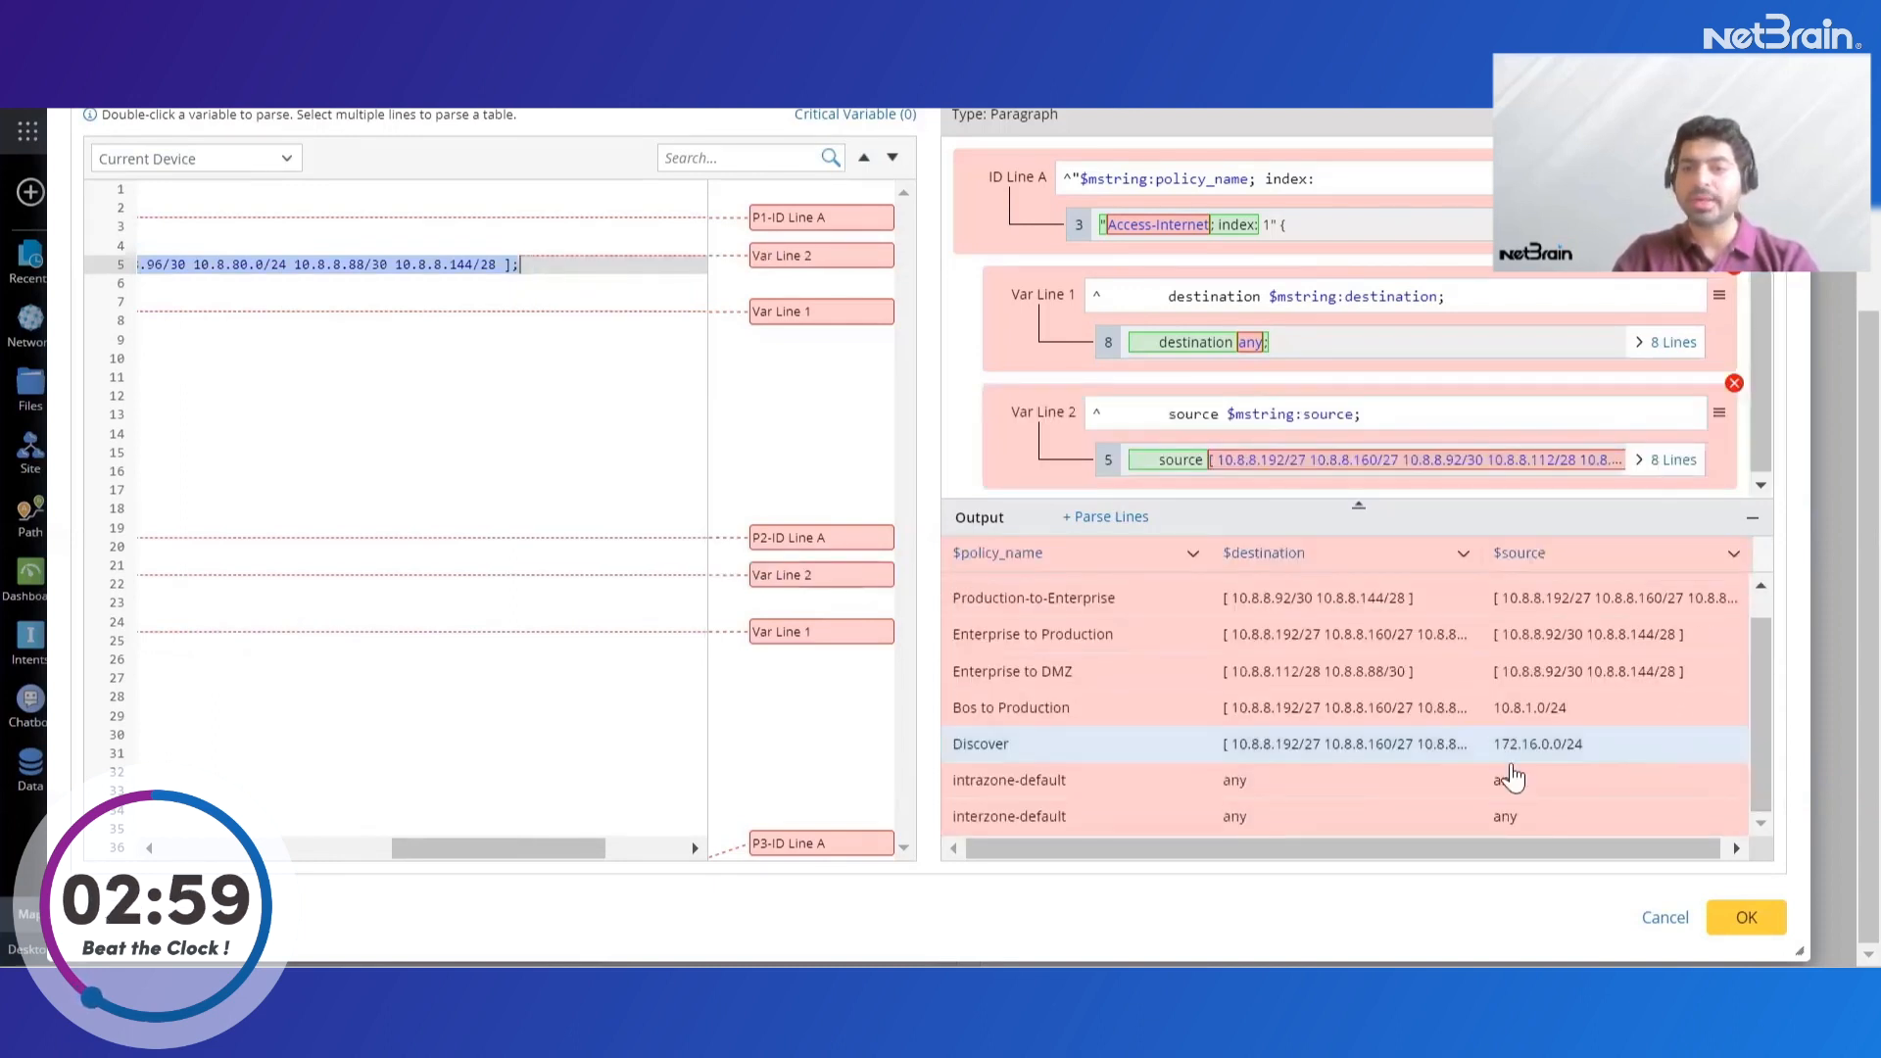
# Parse the Access-Internet policy's application/service value after "0:" and its action value as the variables application_service and action
pyautogui.moveTo(568, 854); pyautogui.dragTo(338, 852)
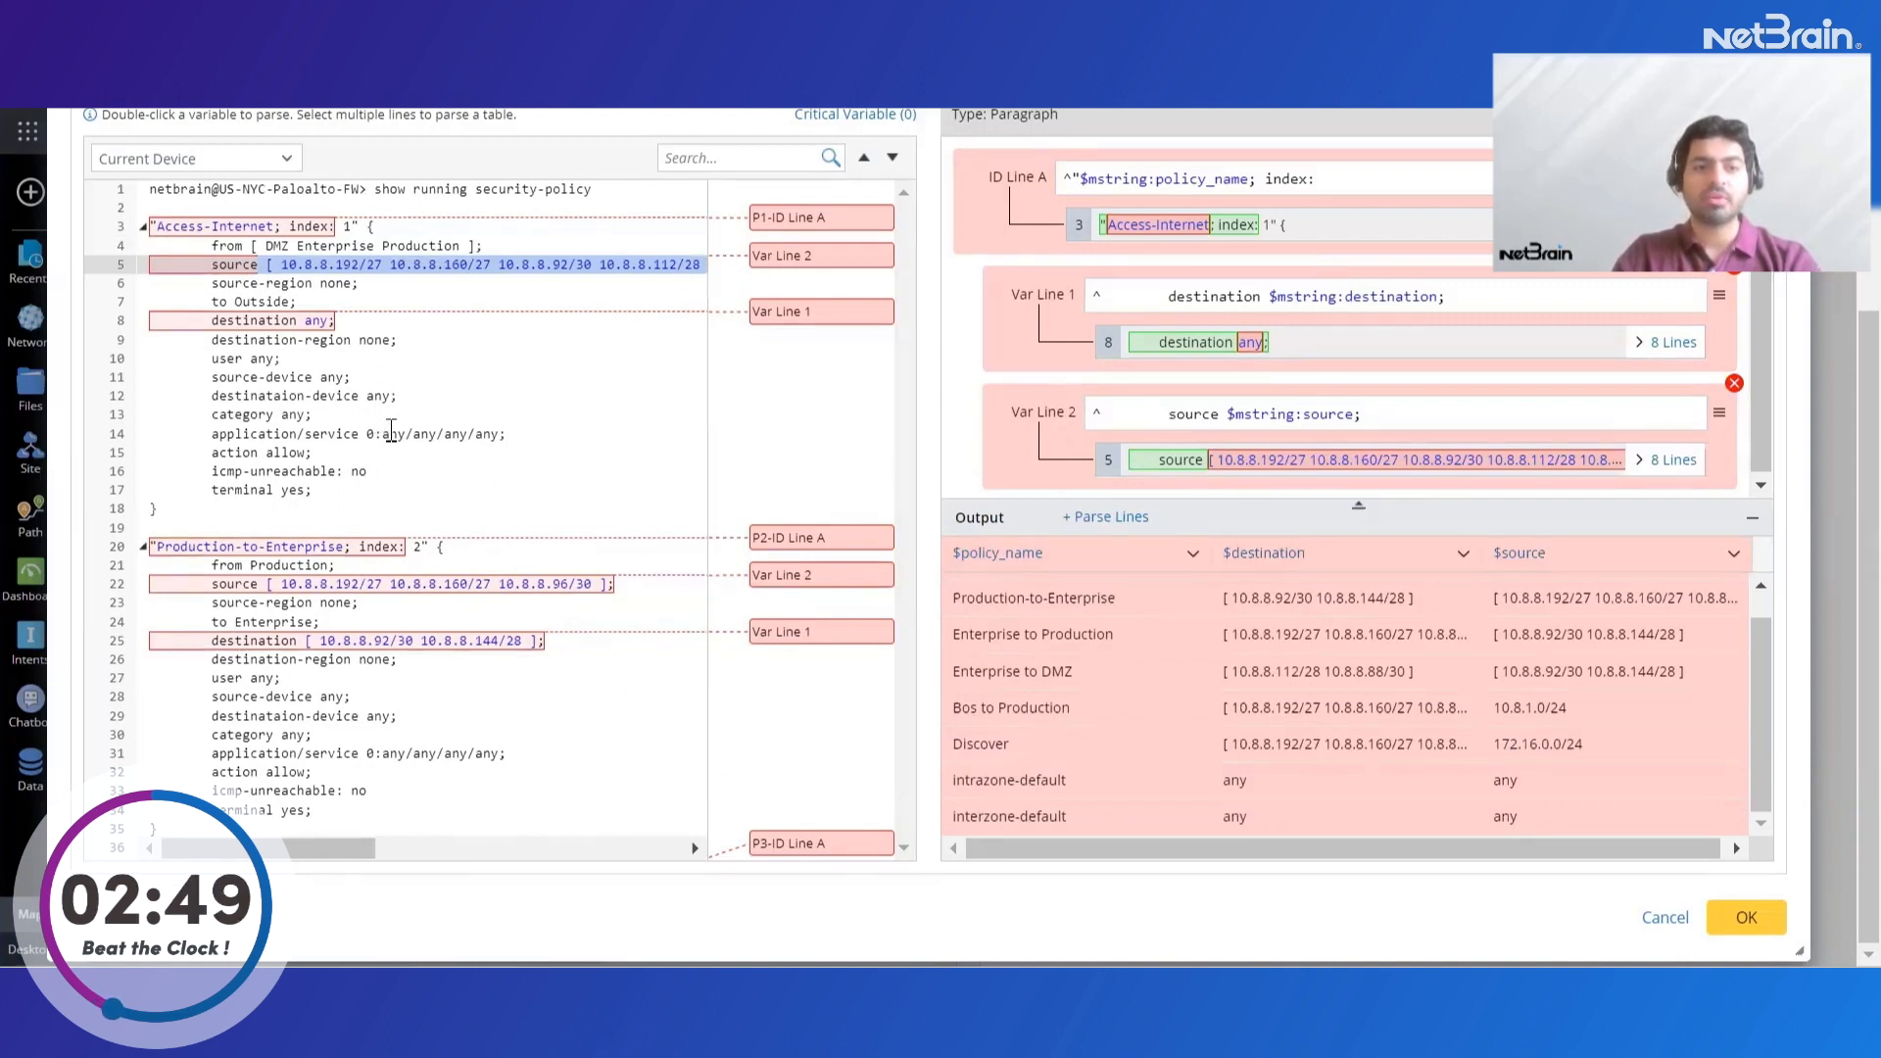
pyautogui.moveTo(385, 434); pyautogui.dragTo(507, 434)
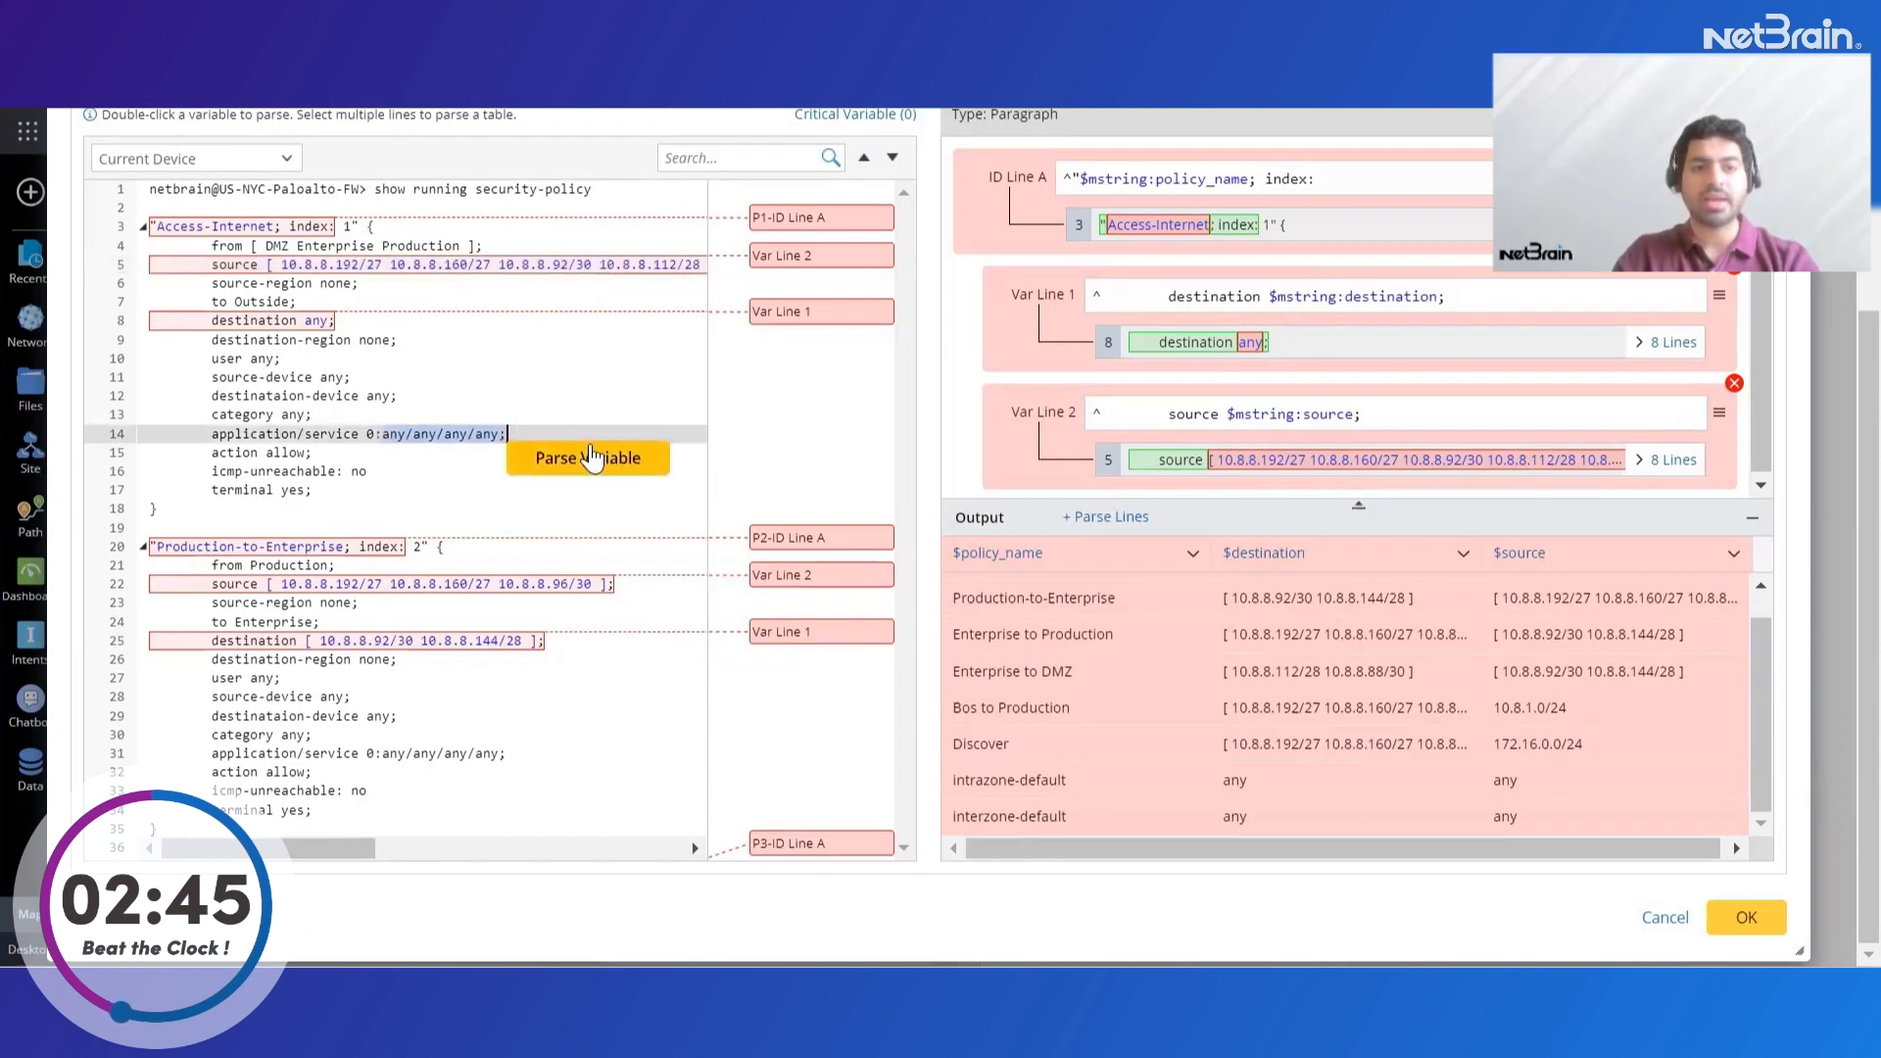
pyautogui.click(595, 451)
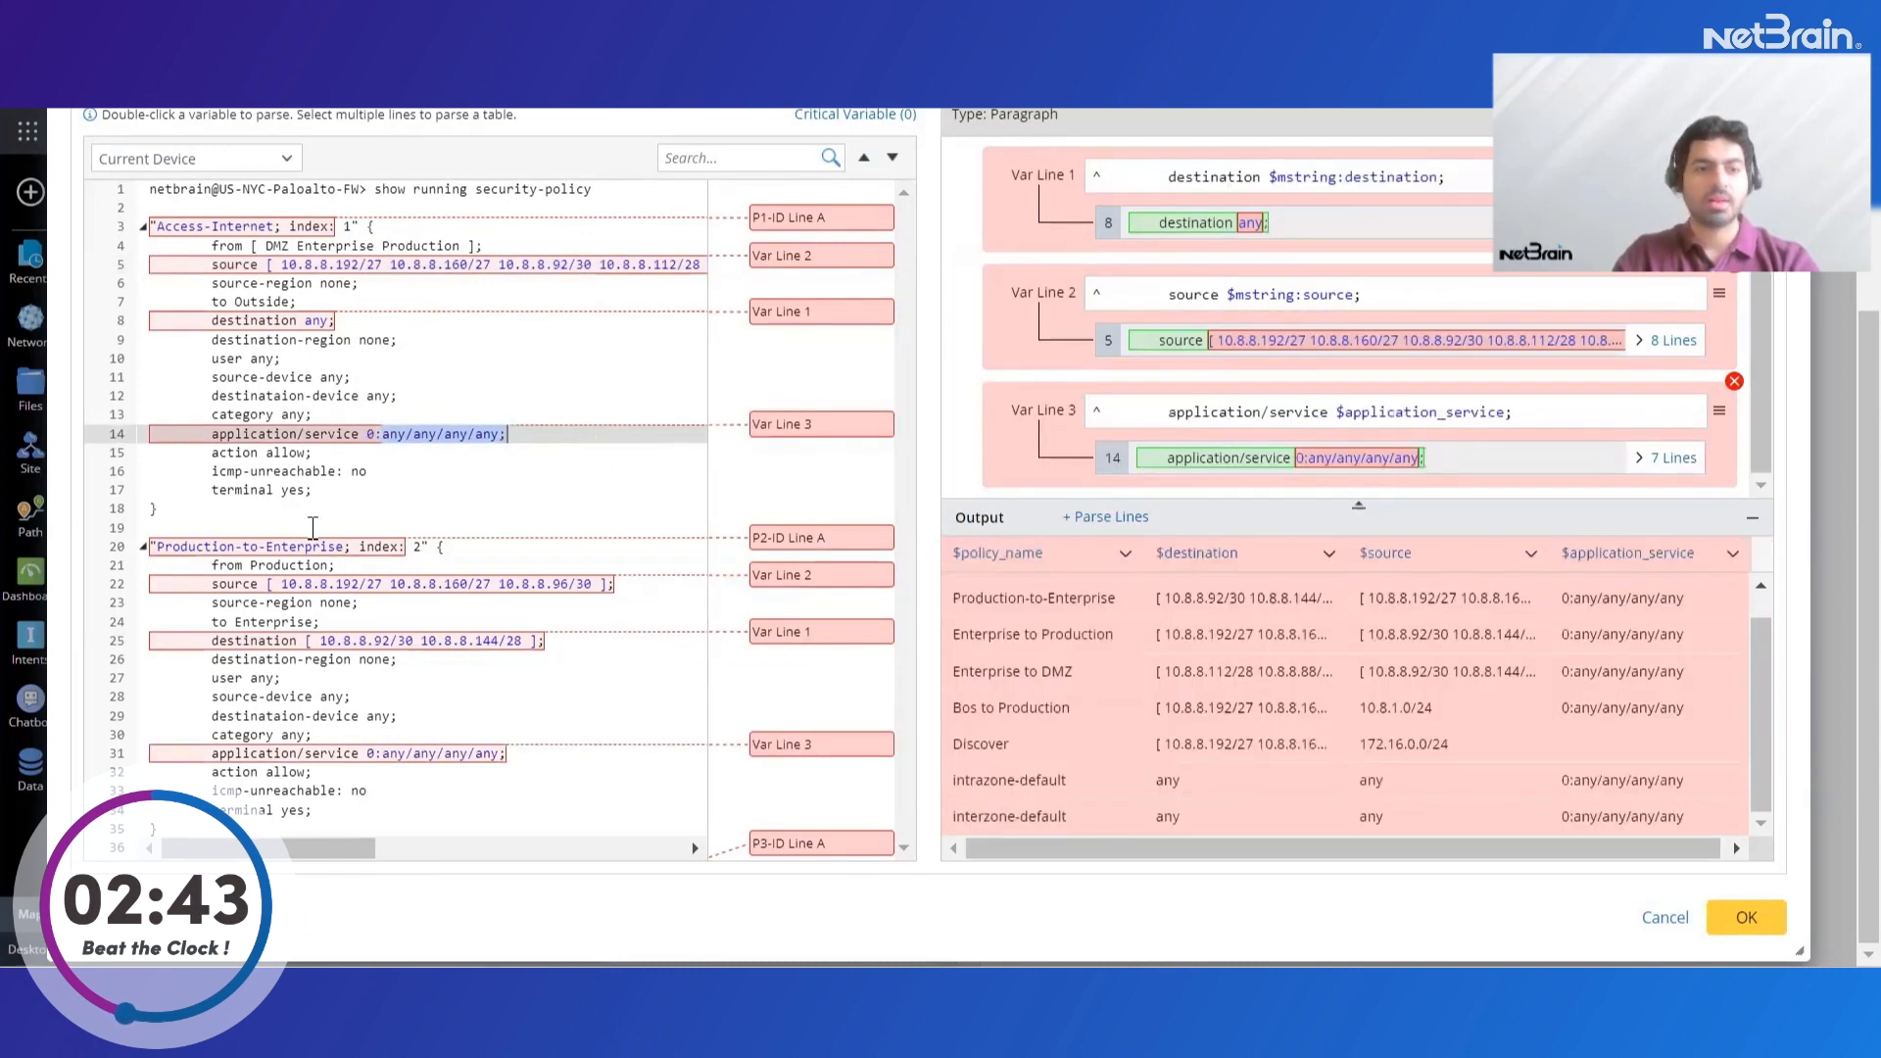
pyautogui.moveTo(270, 453); pyautogui.dragTo(319, 457)
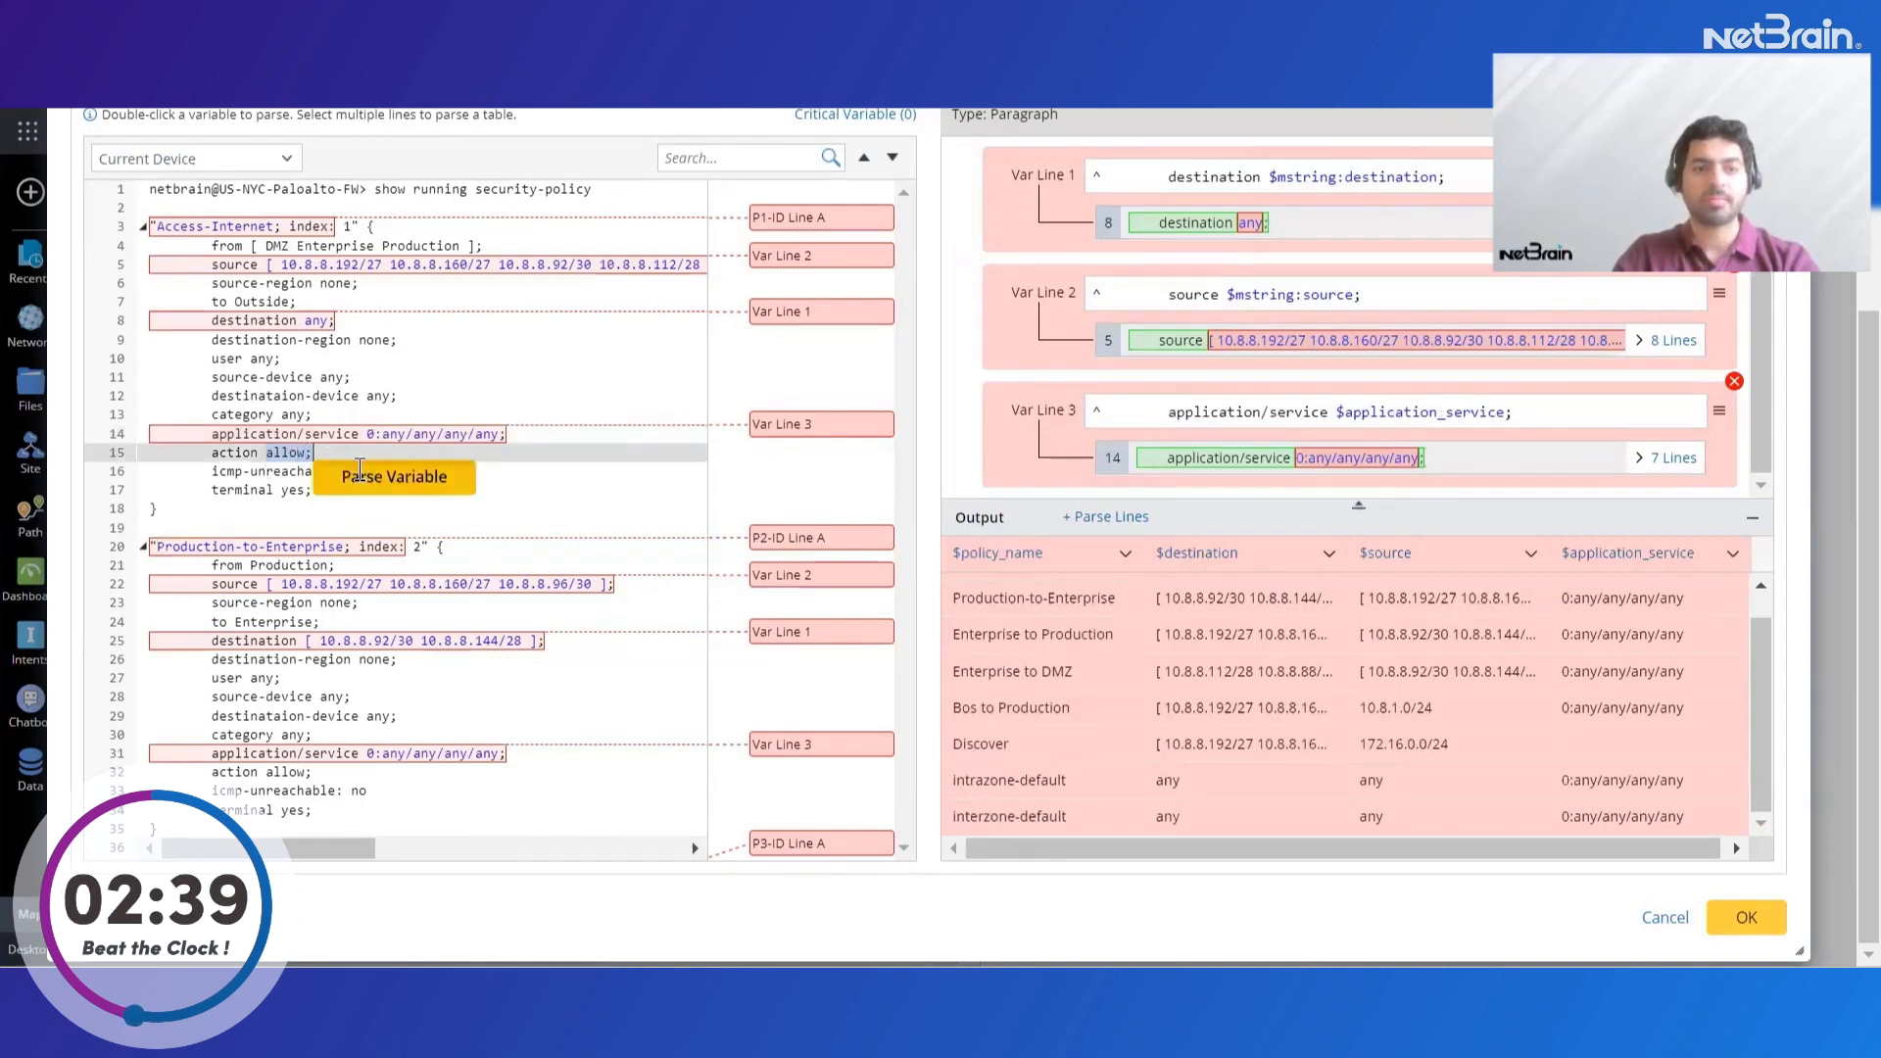
pyautogui.click(360, 474)
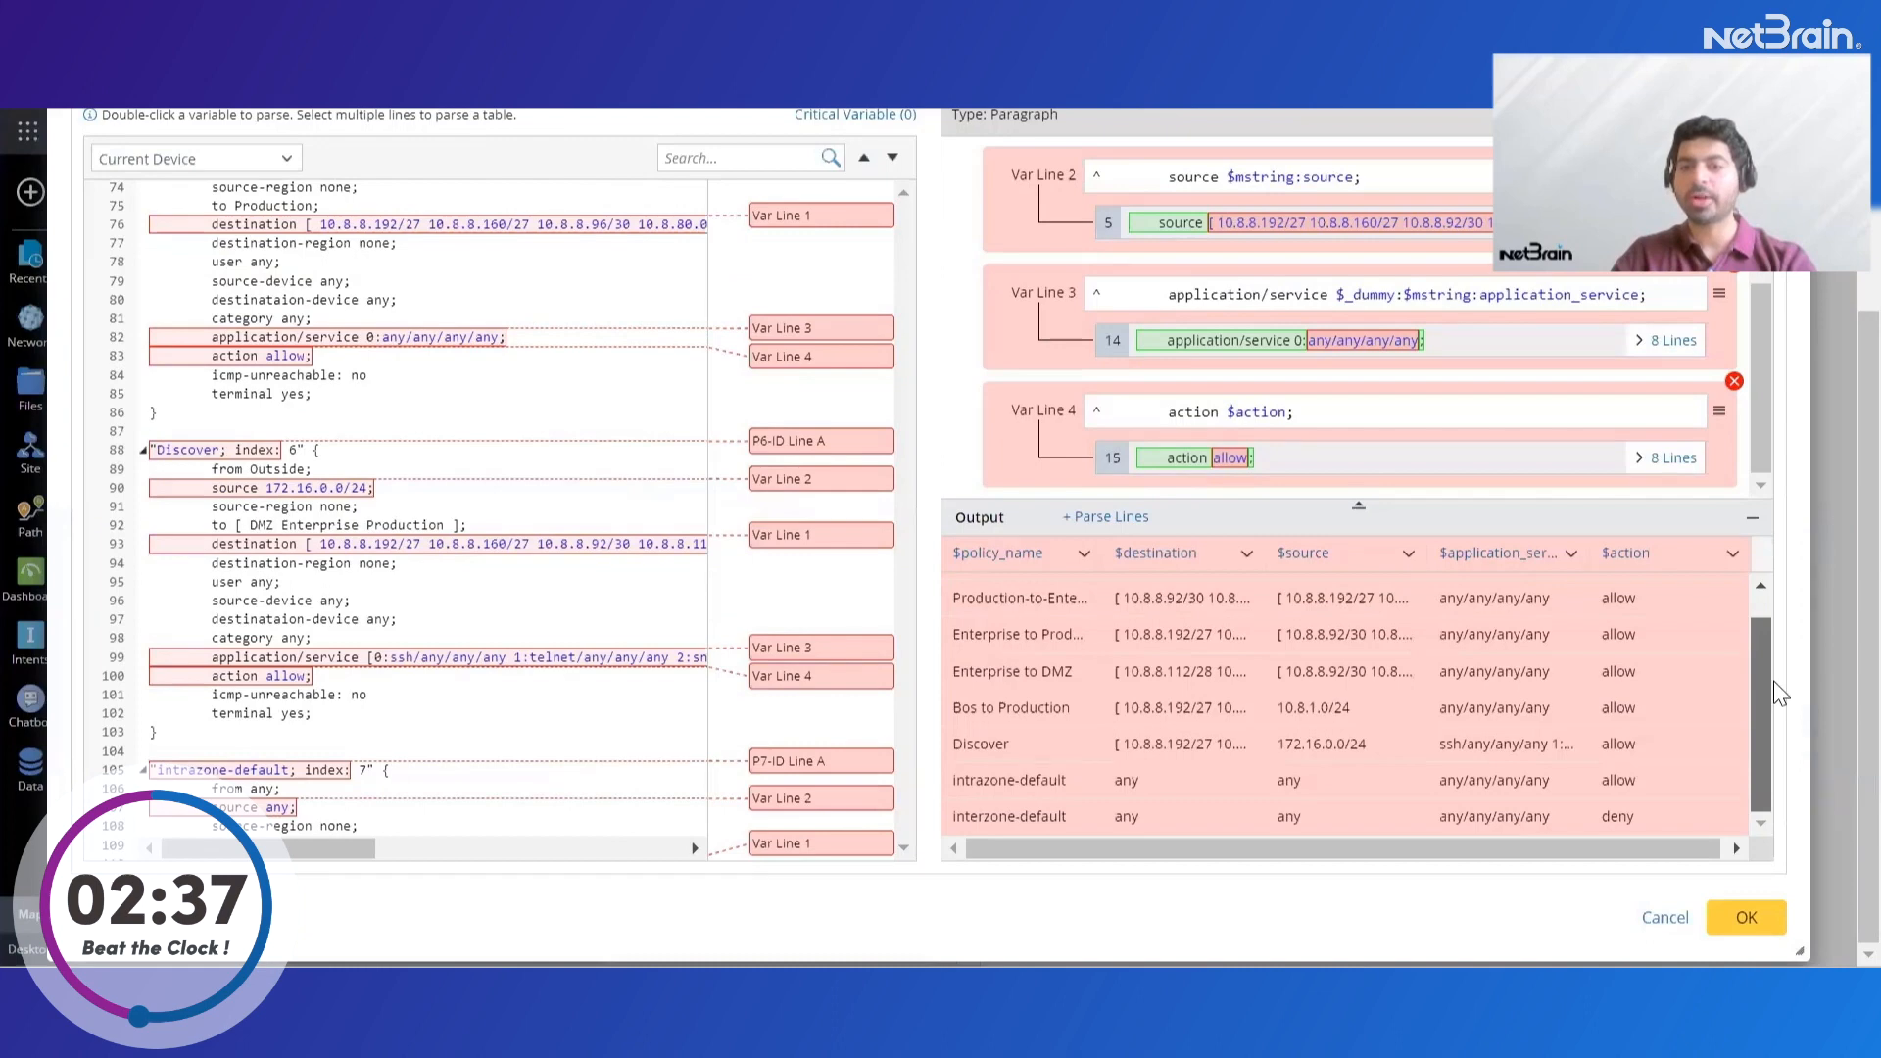
# Finish the parser and apply the unsaved format changes
pyautogui.moveTo(1769, 632); pyautogui.dragTo(1783, 593)
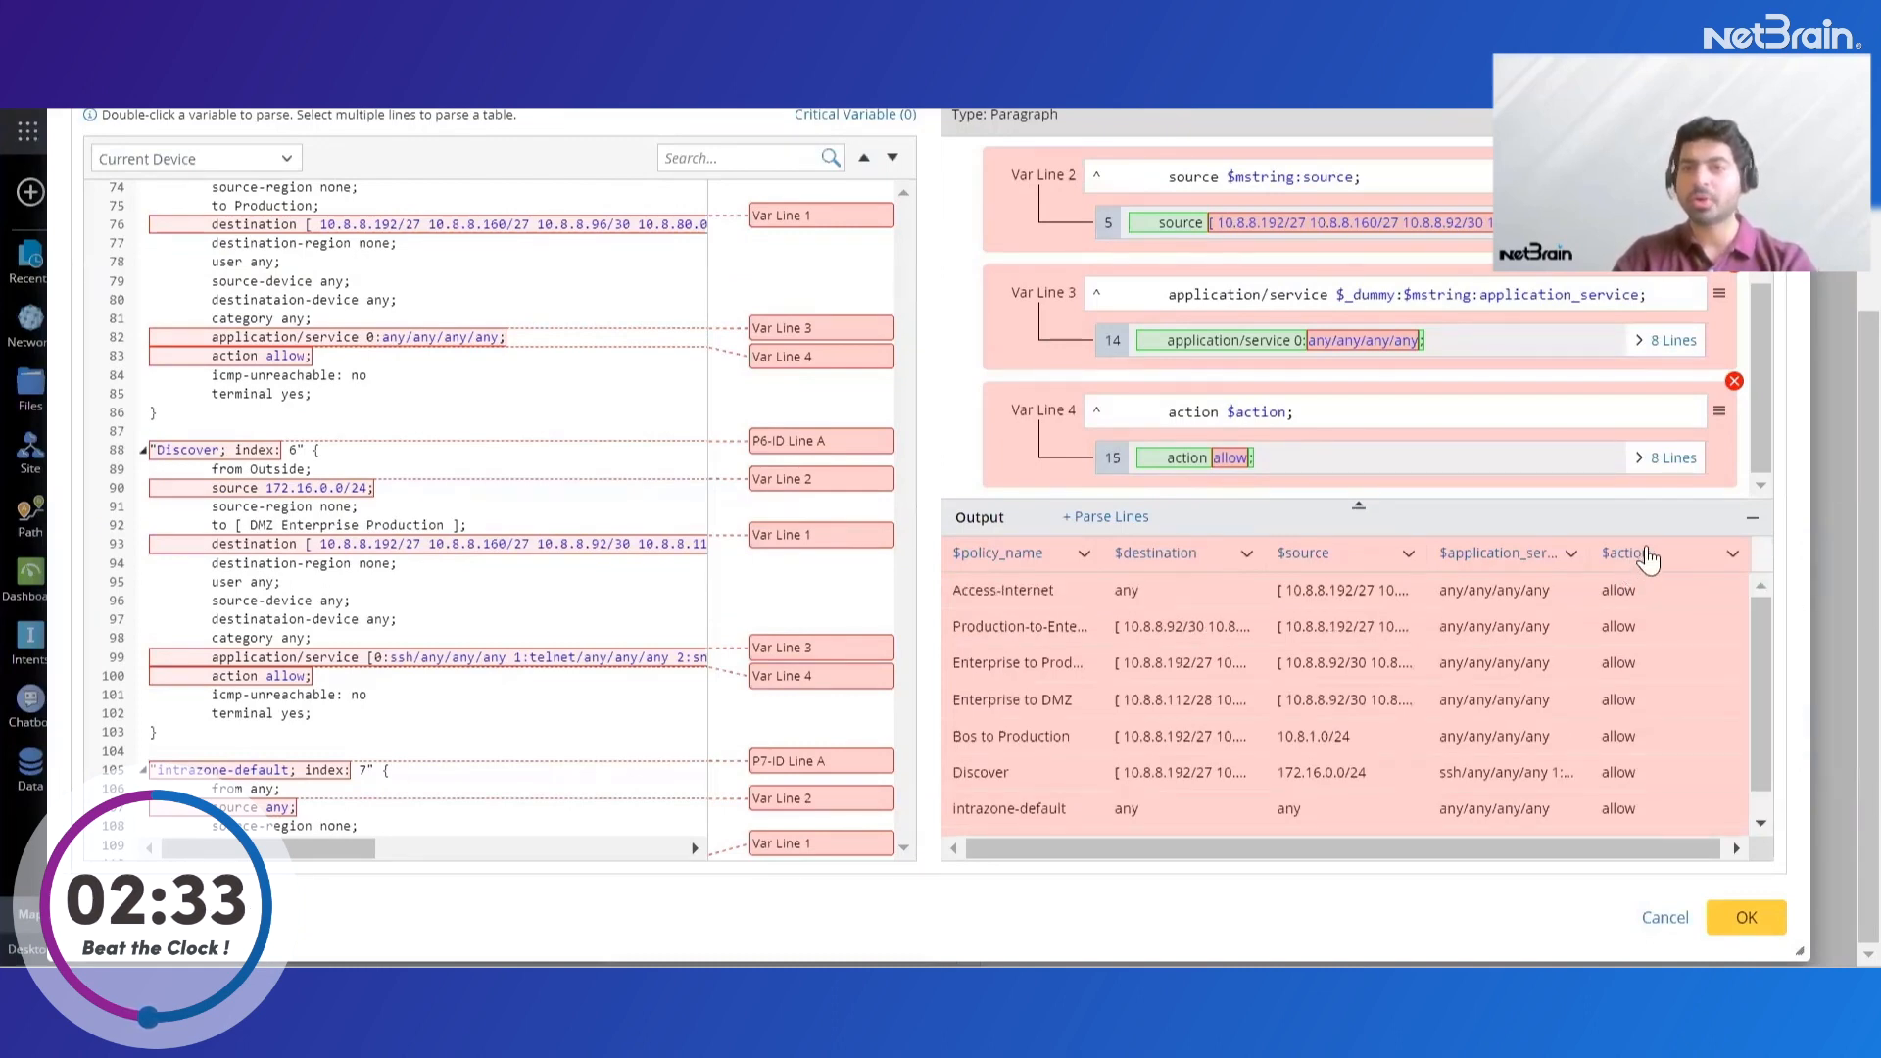
pyautogui.click(1748, 918)
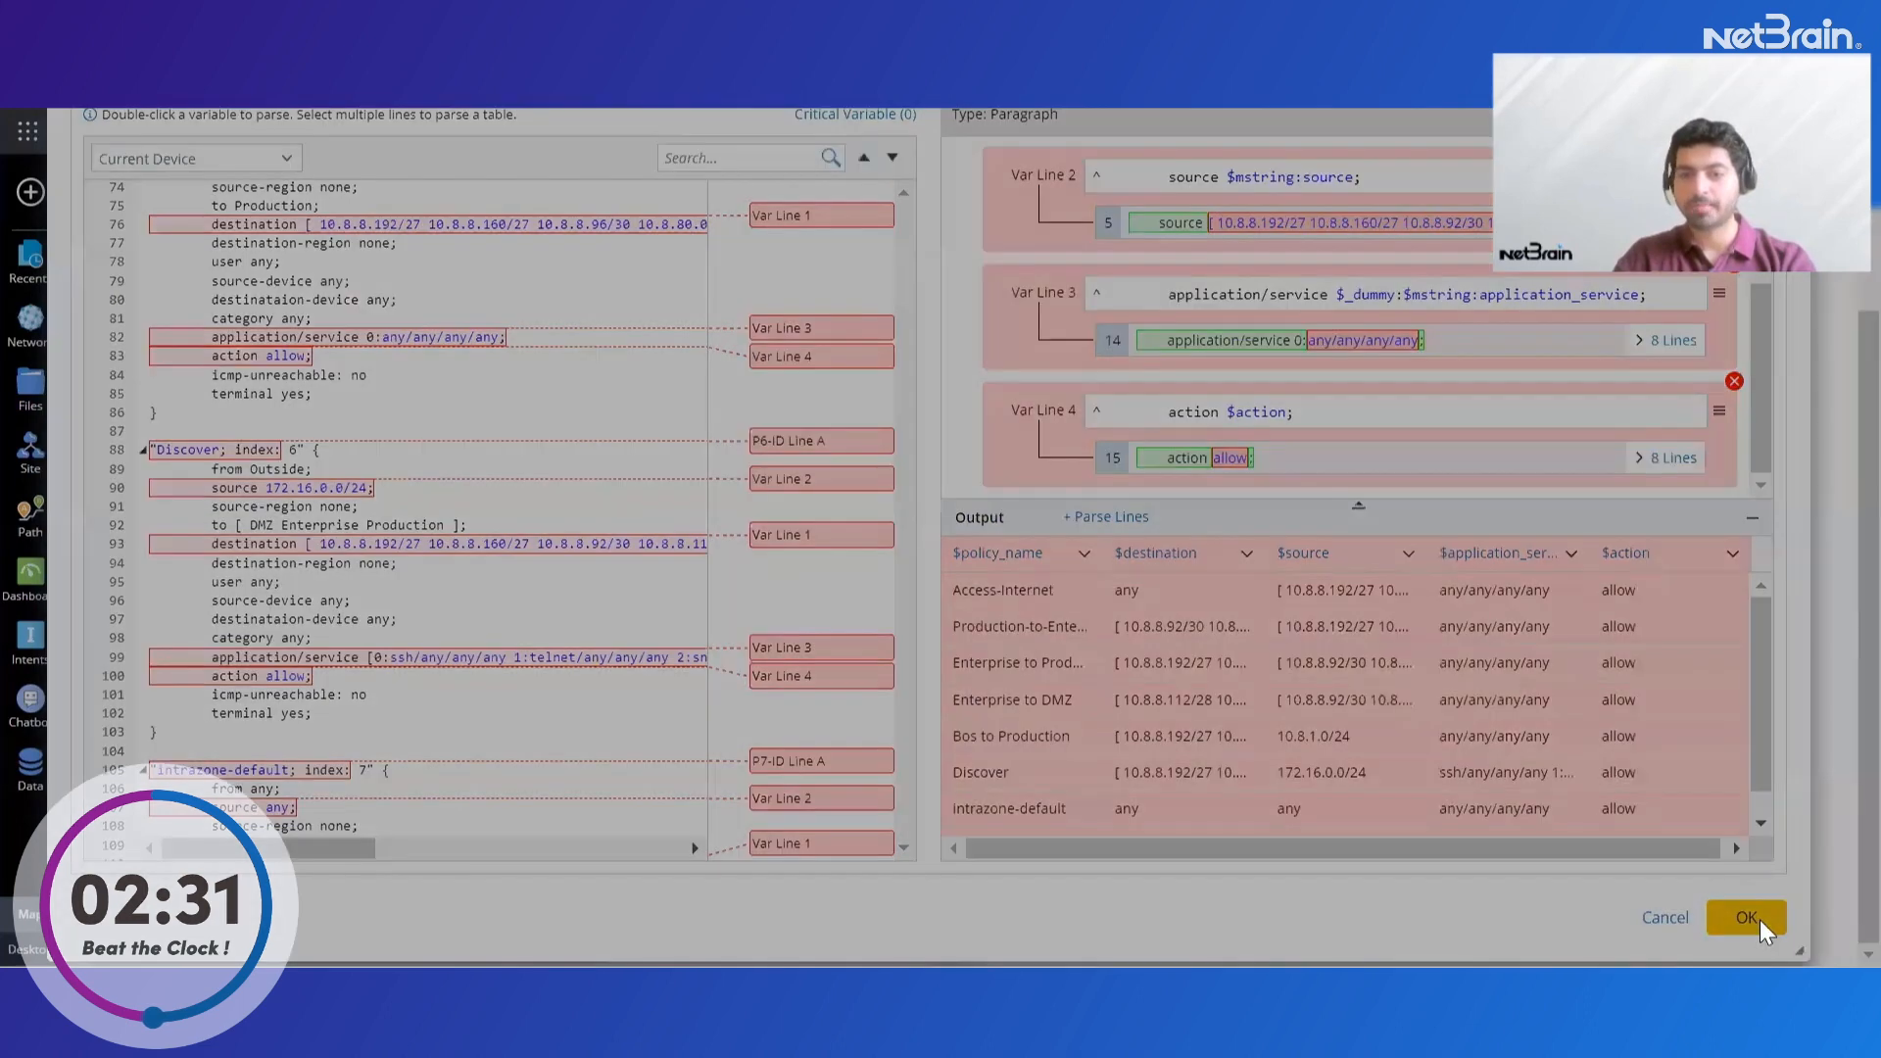
pyautogui.click(1107, 372)
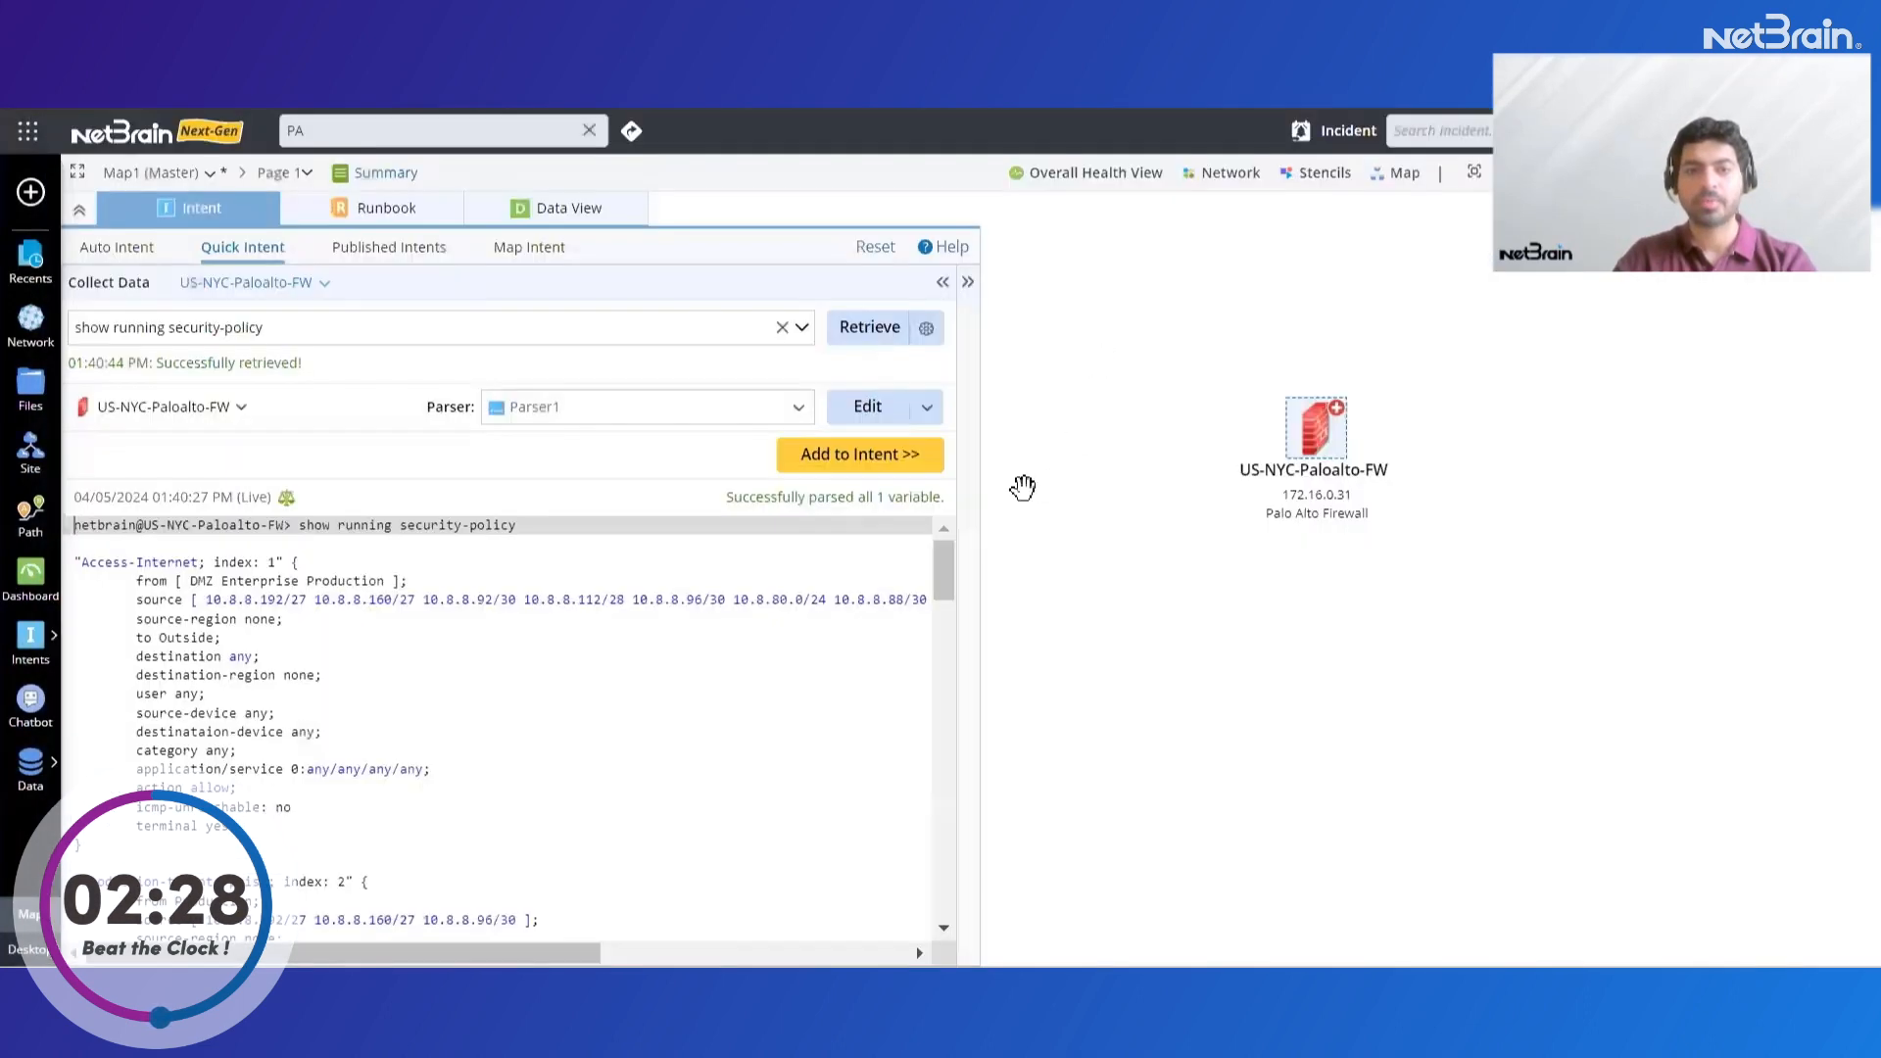
# Add the parser to the intent, name its diagnosis "sec policy check", and anchor it to the Paragraph1 policy variable
pyautogui.moveTo(981, 423); pyautogui.dragTo(907, 424)
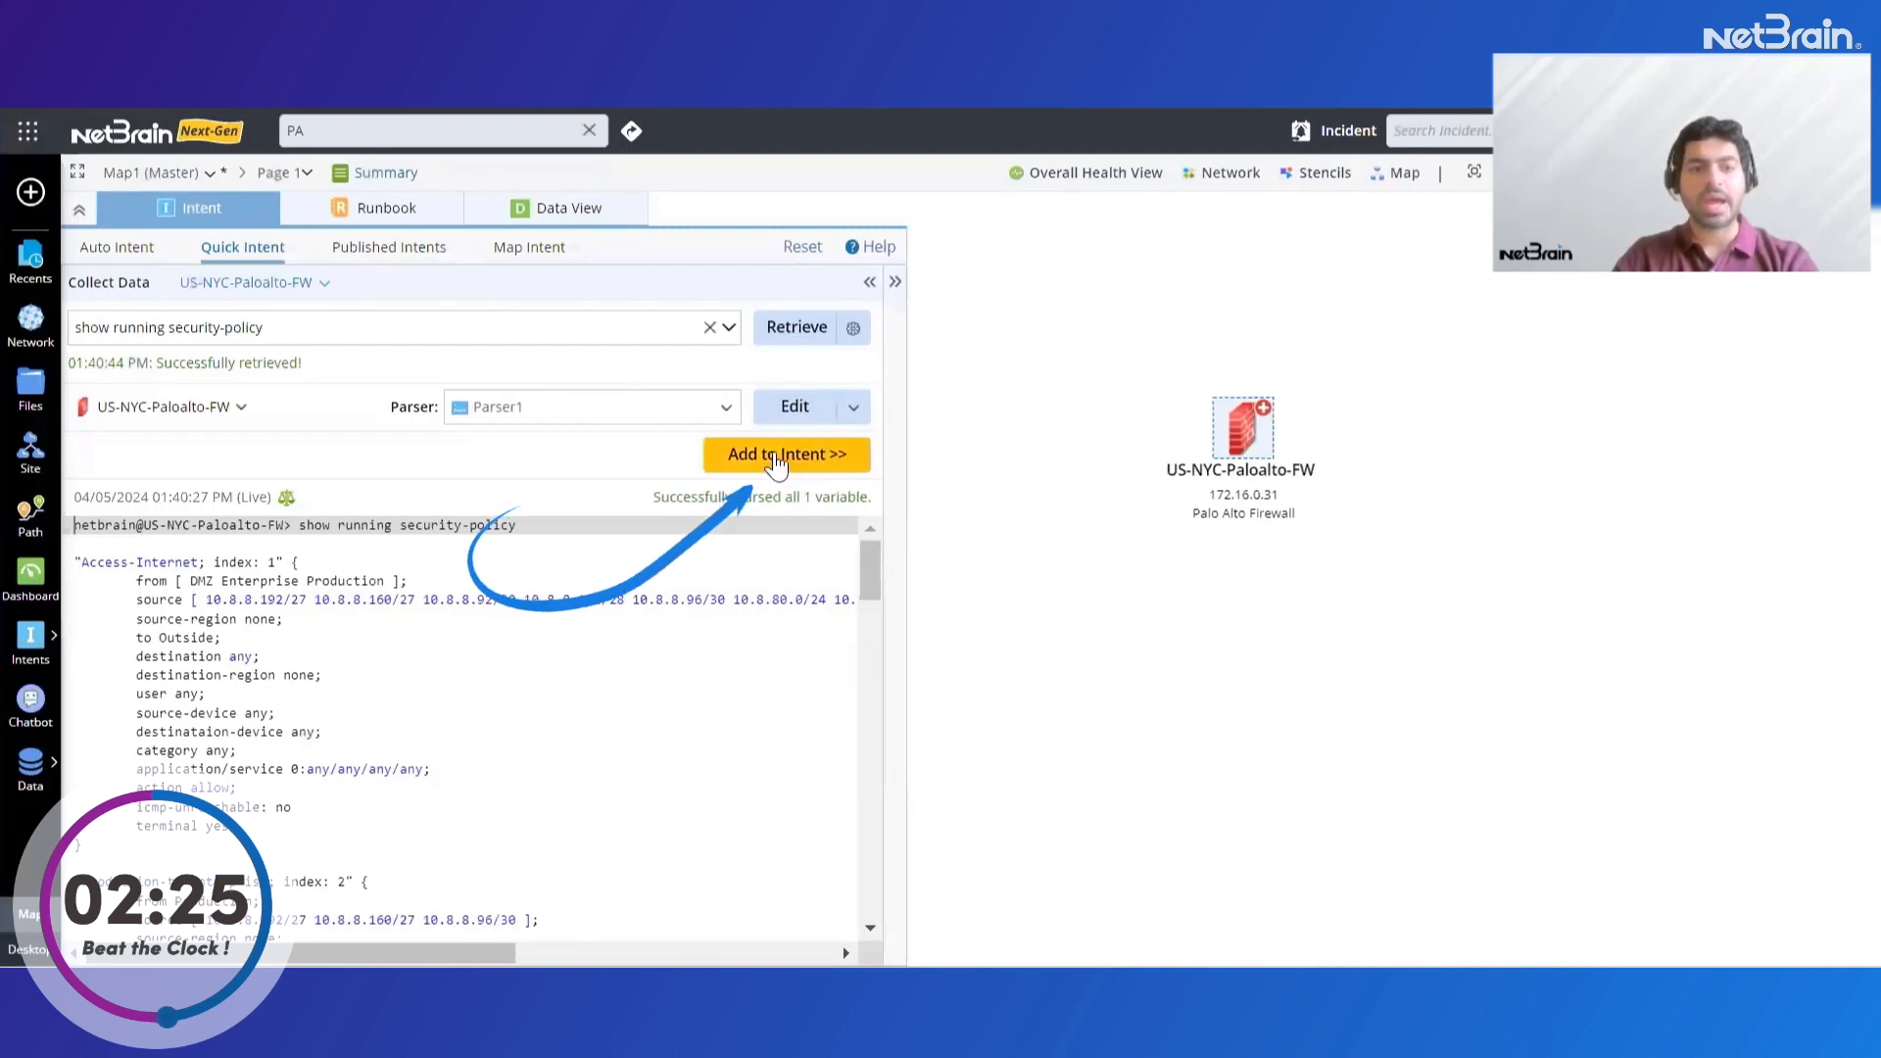
pyautogui.click(776, 458)
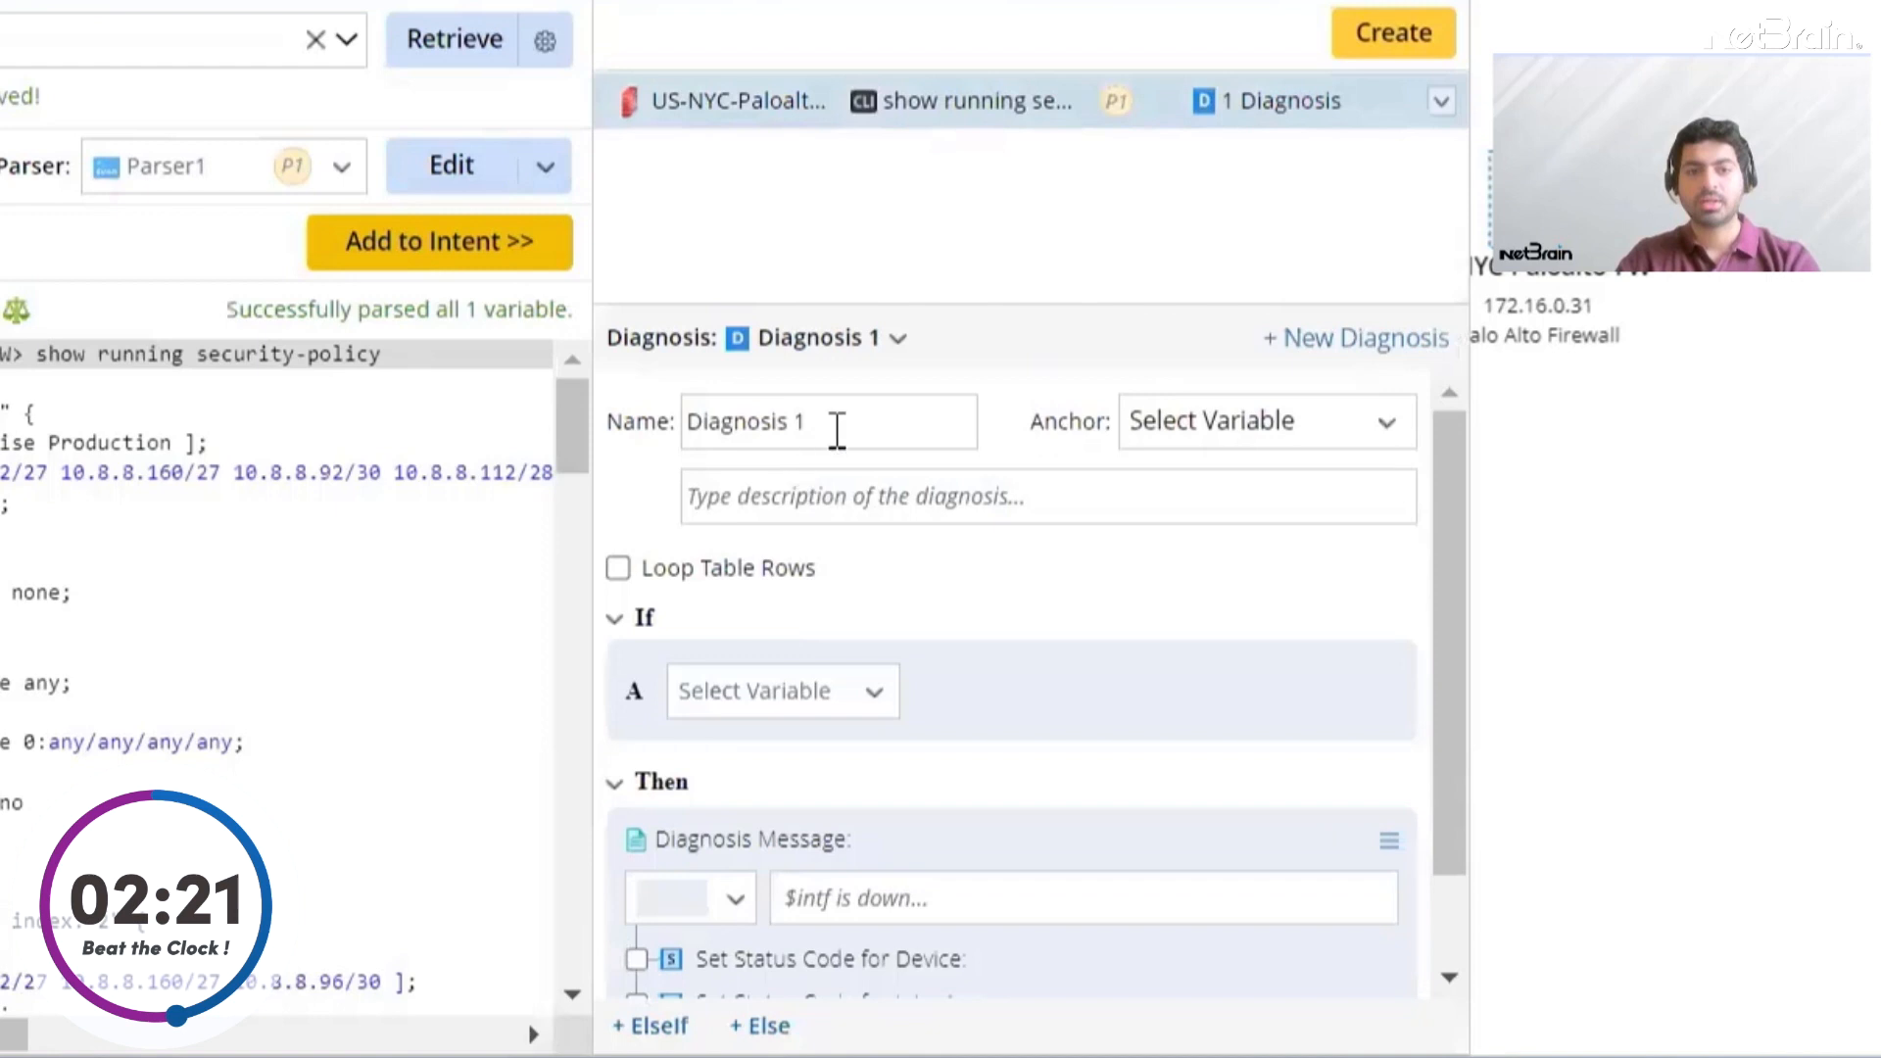
pyautogui.moveTo(834, 439); pyautogui.dragTo(554, 396)
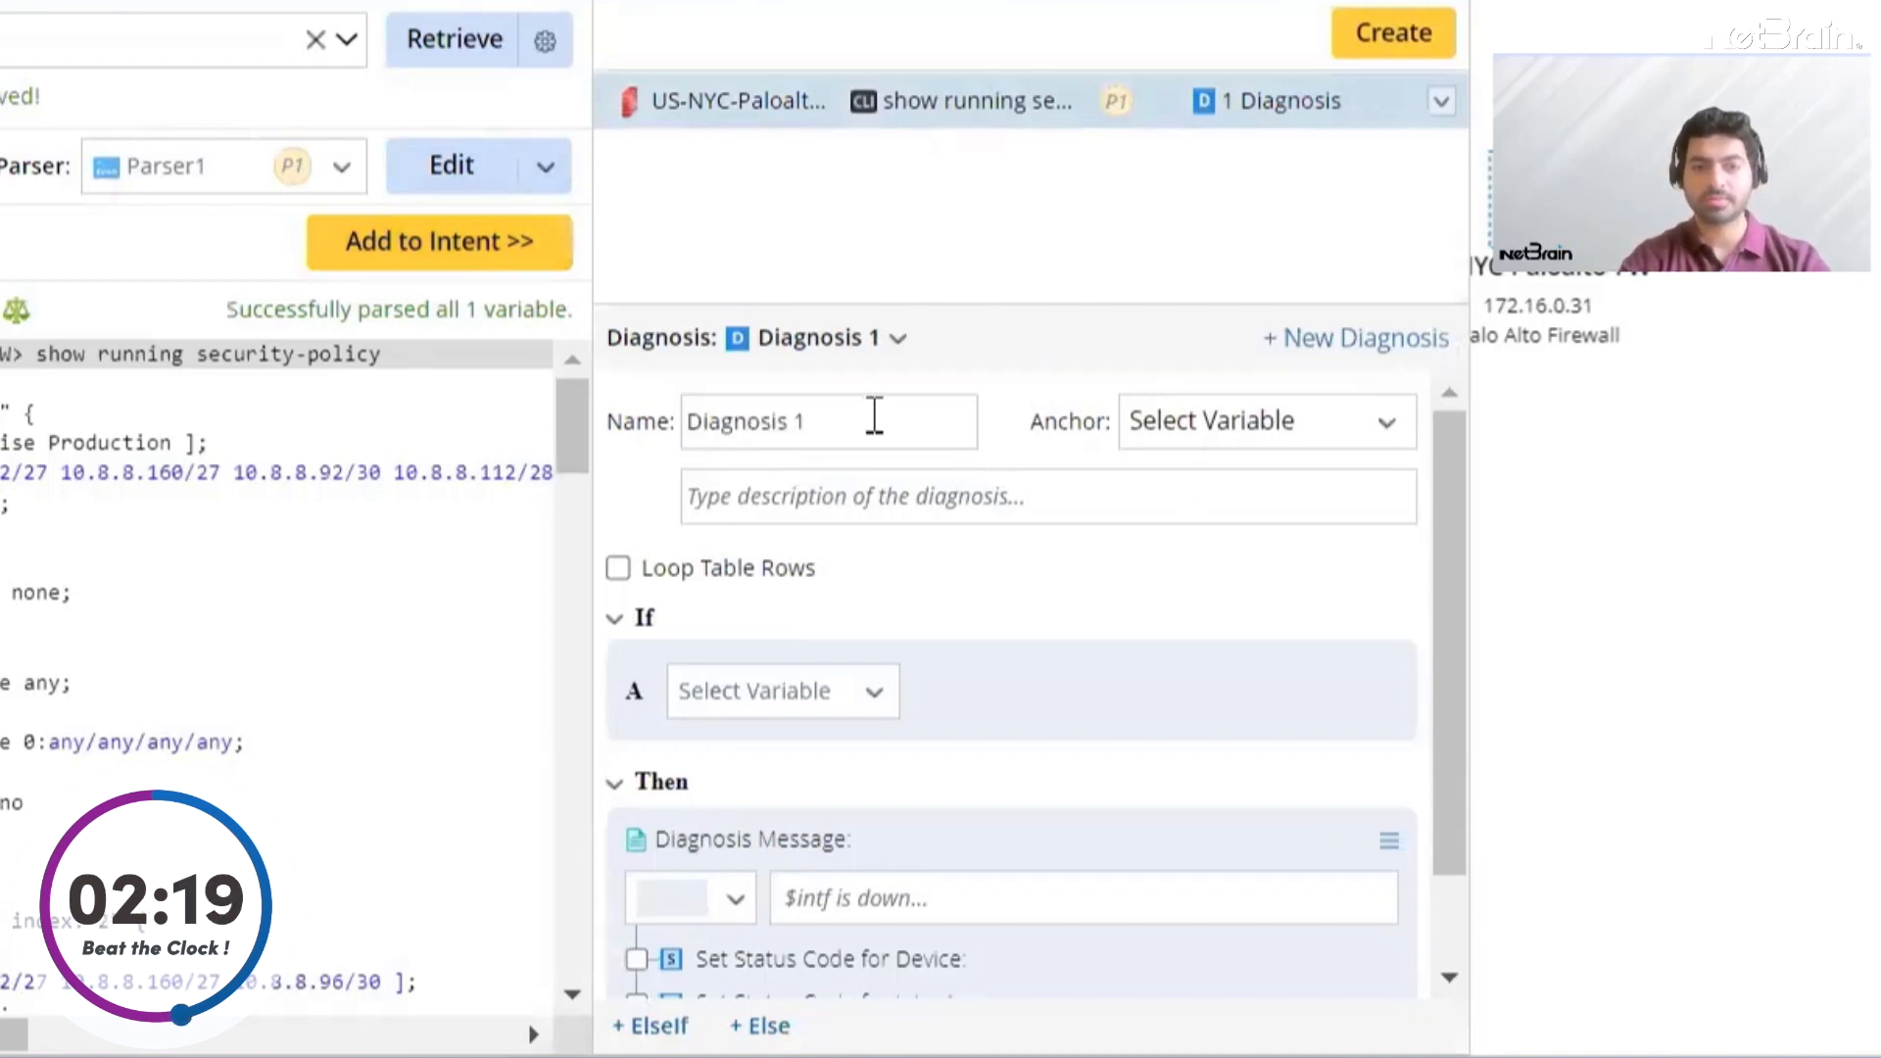
pyautogui.moveTo(873, 416); pyautogui.dragTo(664, 391)
pyautogui.press('BackSpace')
pyautogui.write('sec policy check')
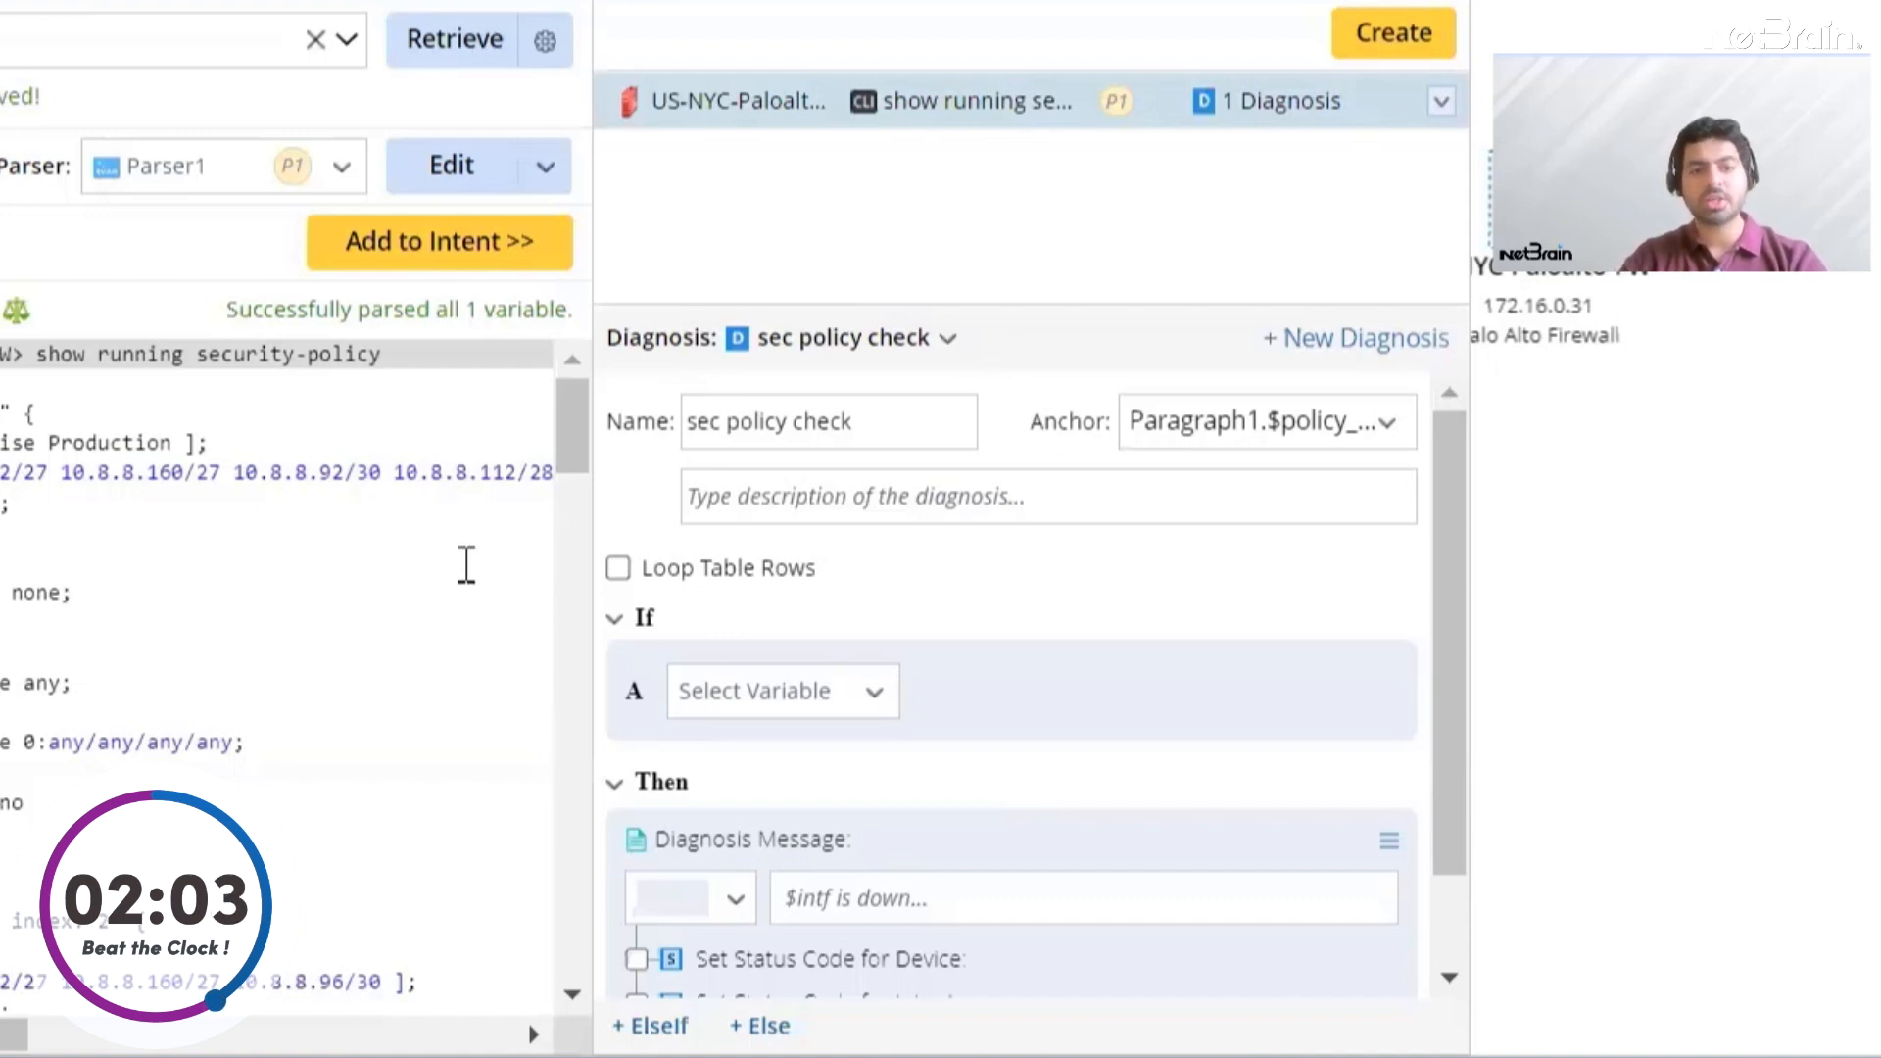
# Define condition A so that the current Paragraph1 does not equal the baseline Paragraph1
pyautogui.click(826, 708)
pyautogui.click(858, 849)
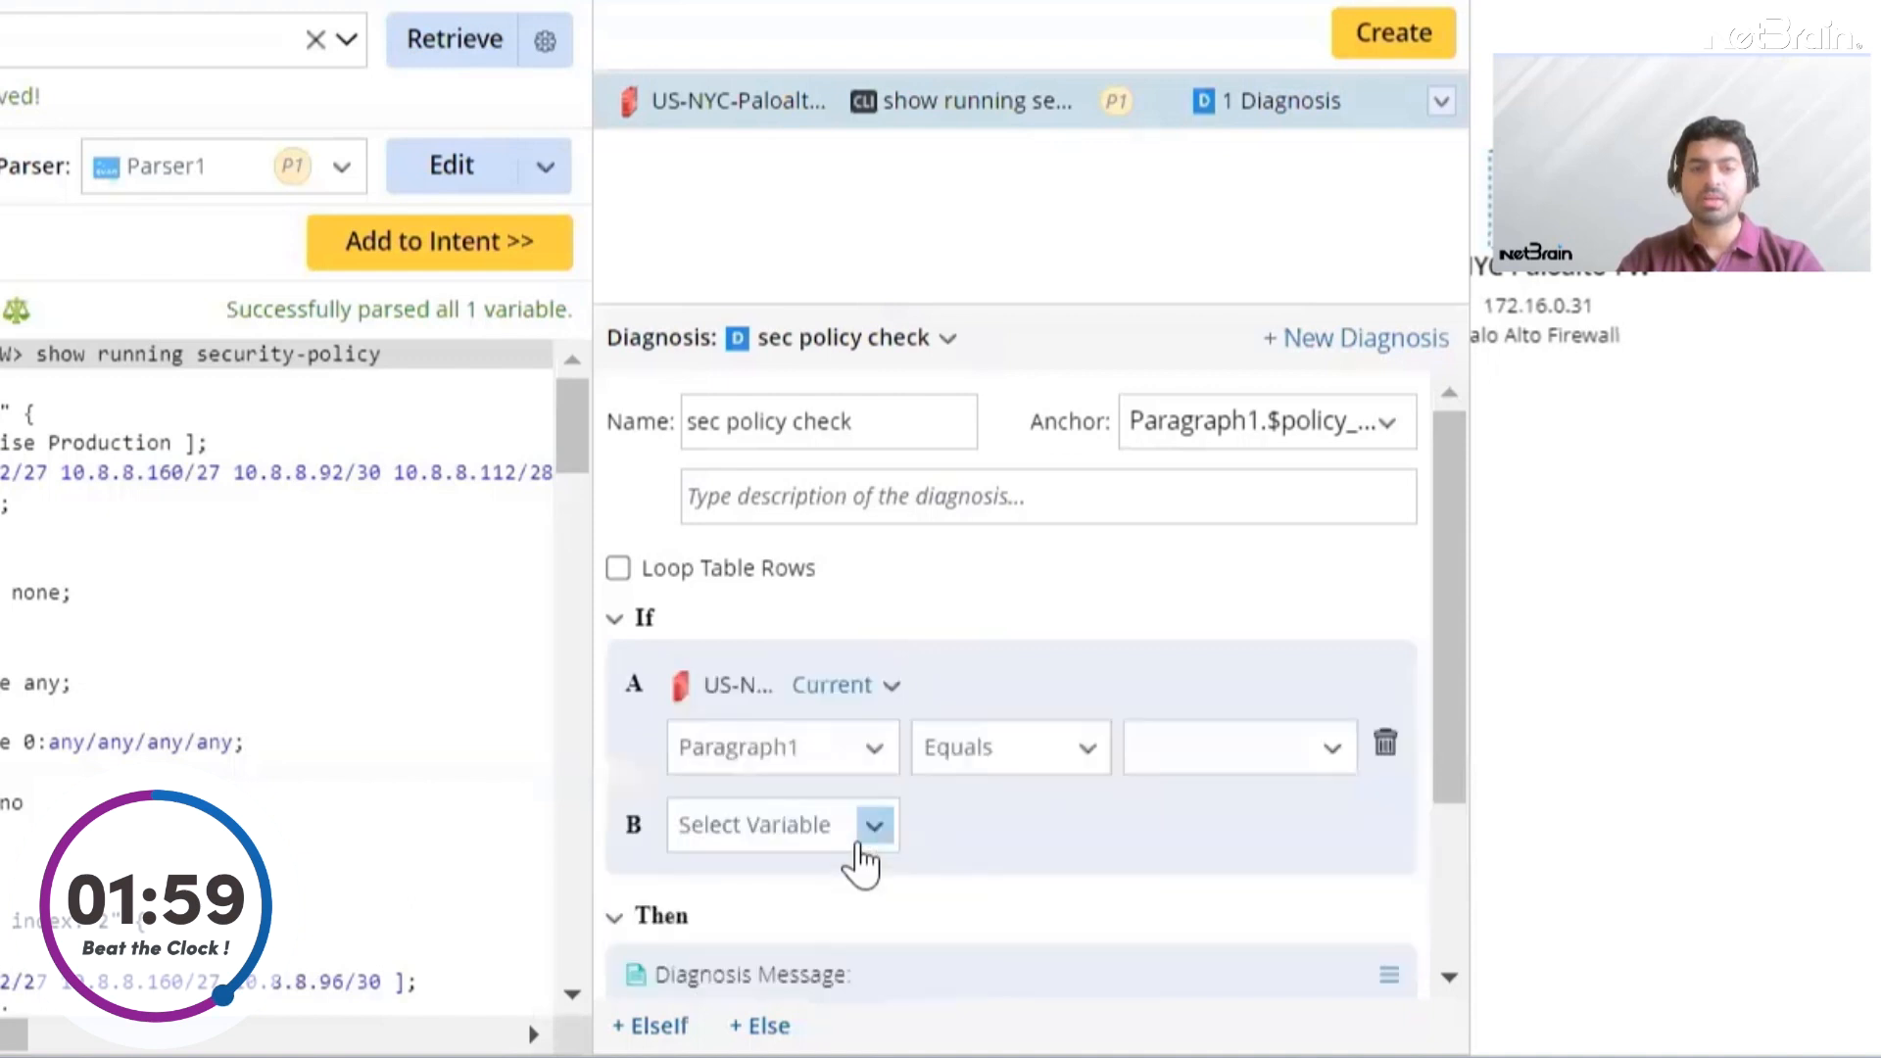
pyautogui.click(1012, 764)
pyautogui.click(1034, 848)
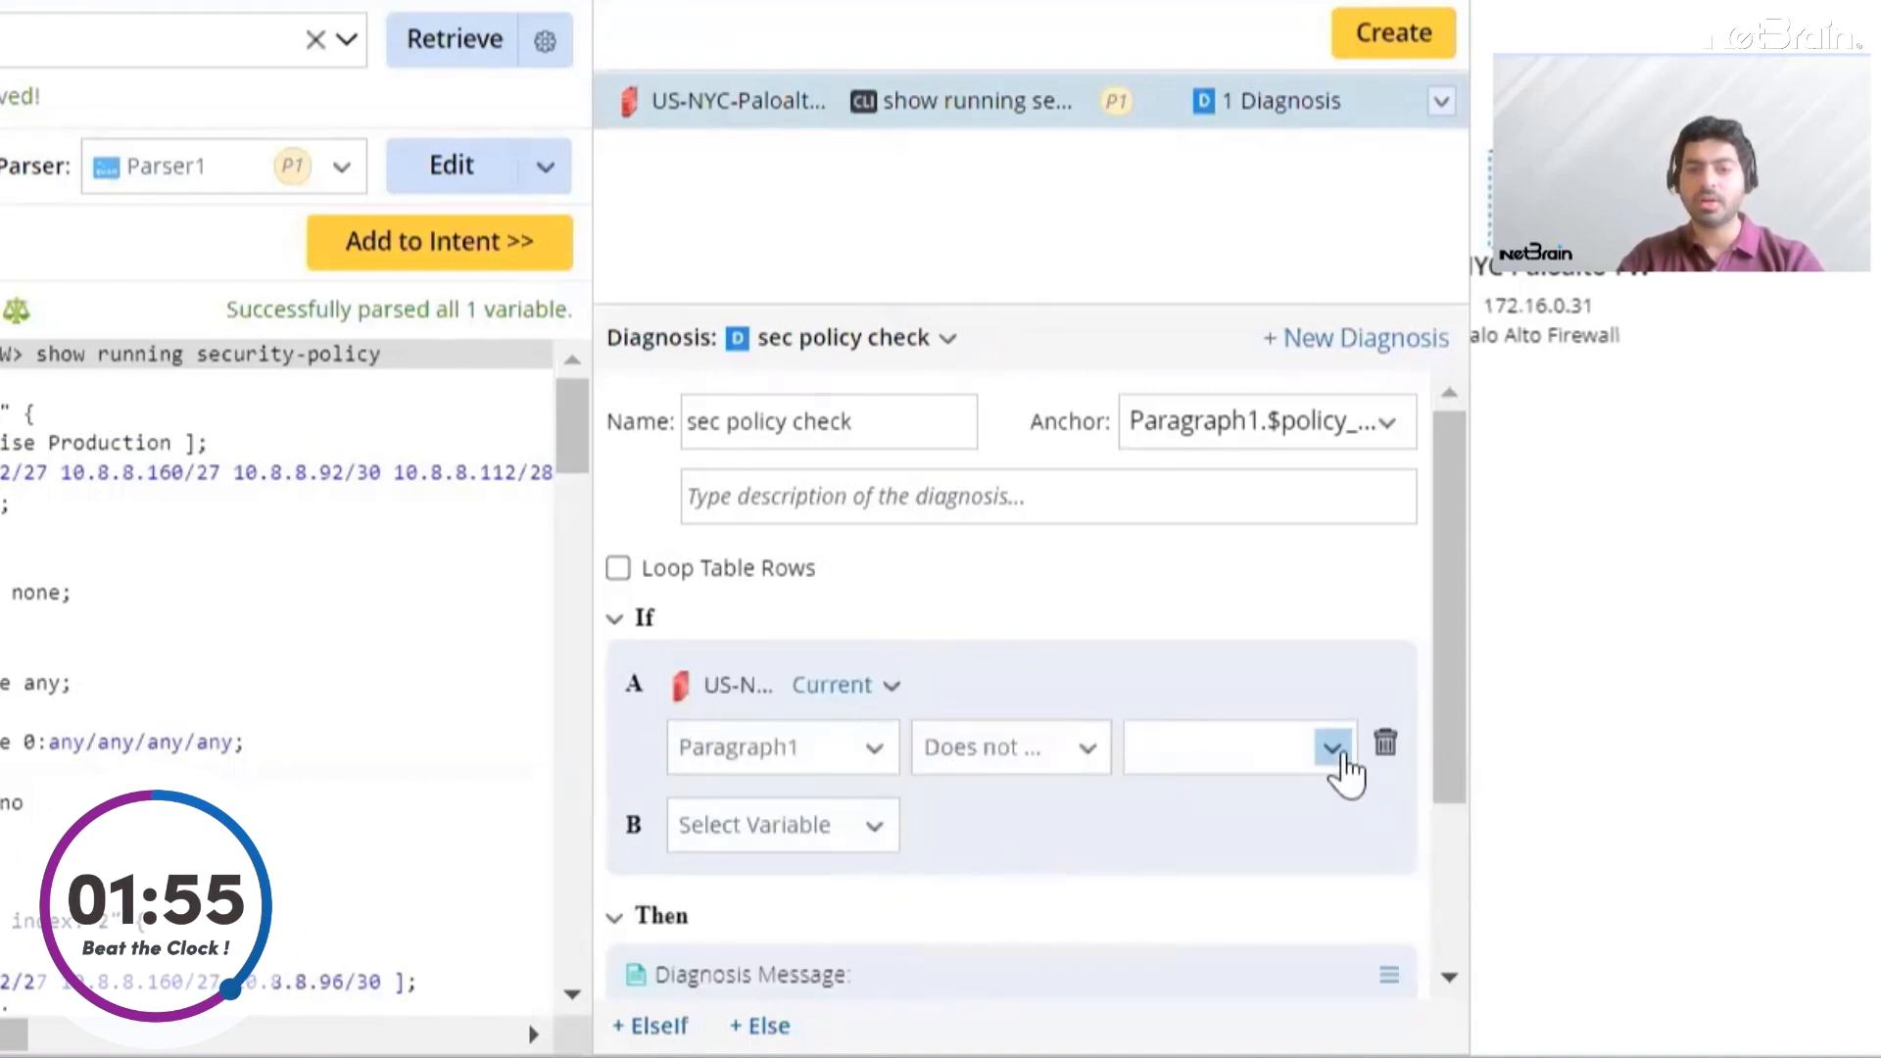
pyautogui.click(1335, 756)
pyautogui.click(1320, 900)
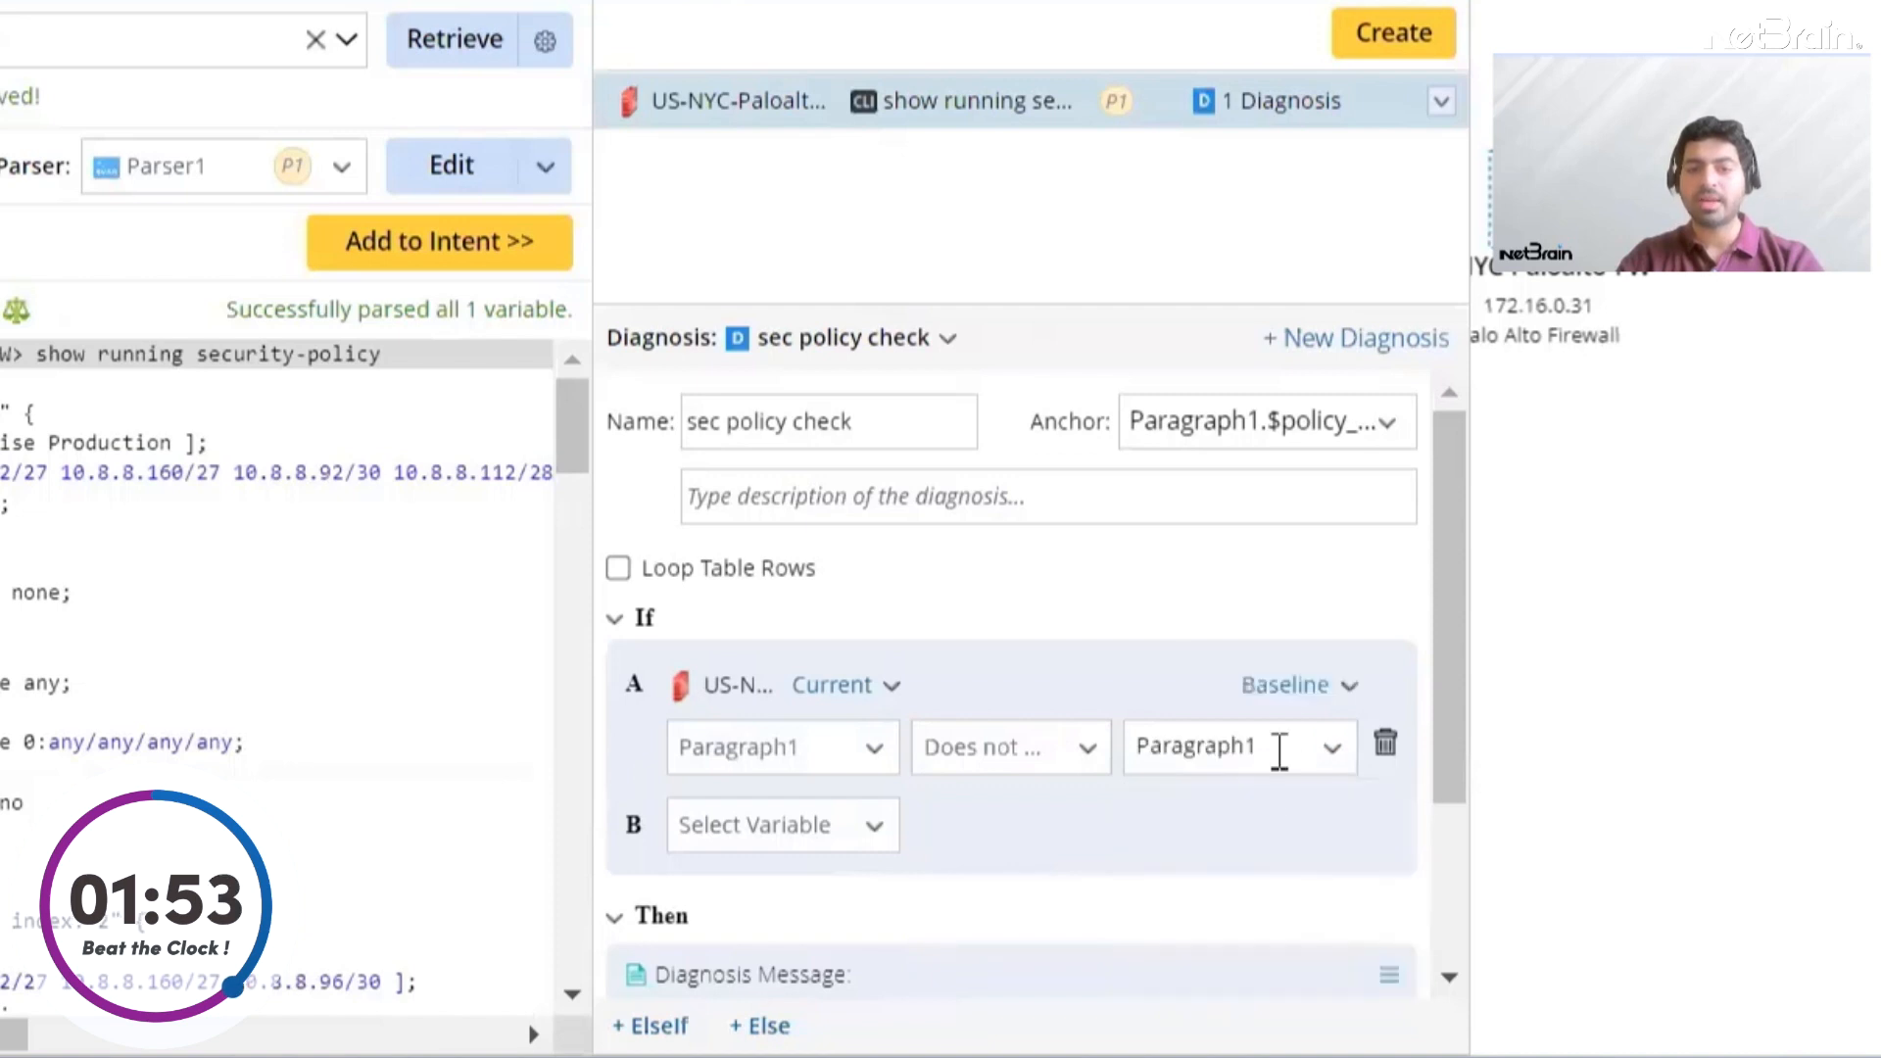
pyautogui.click(1333, 698)
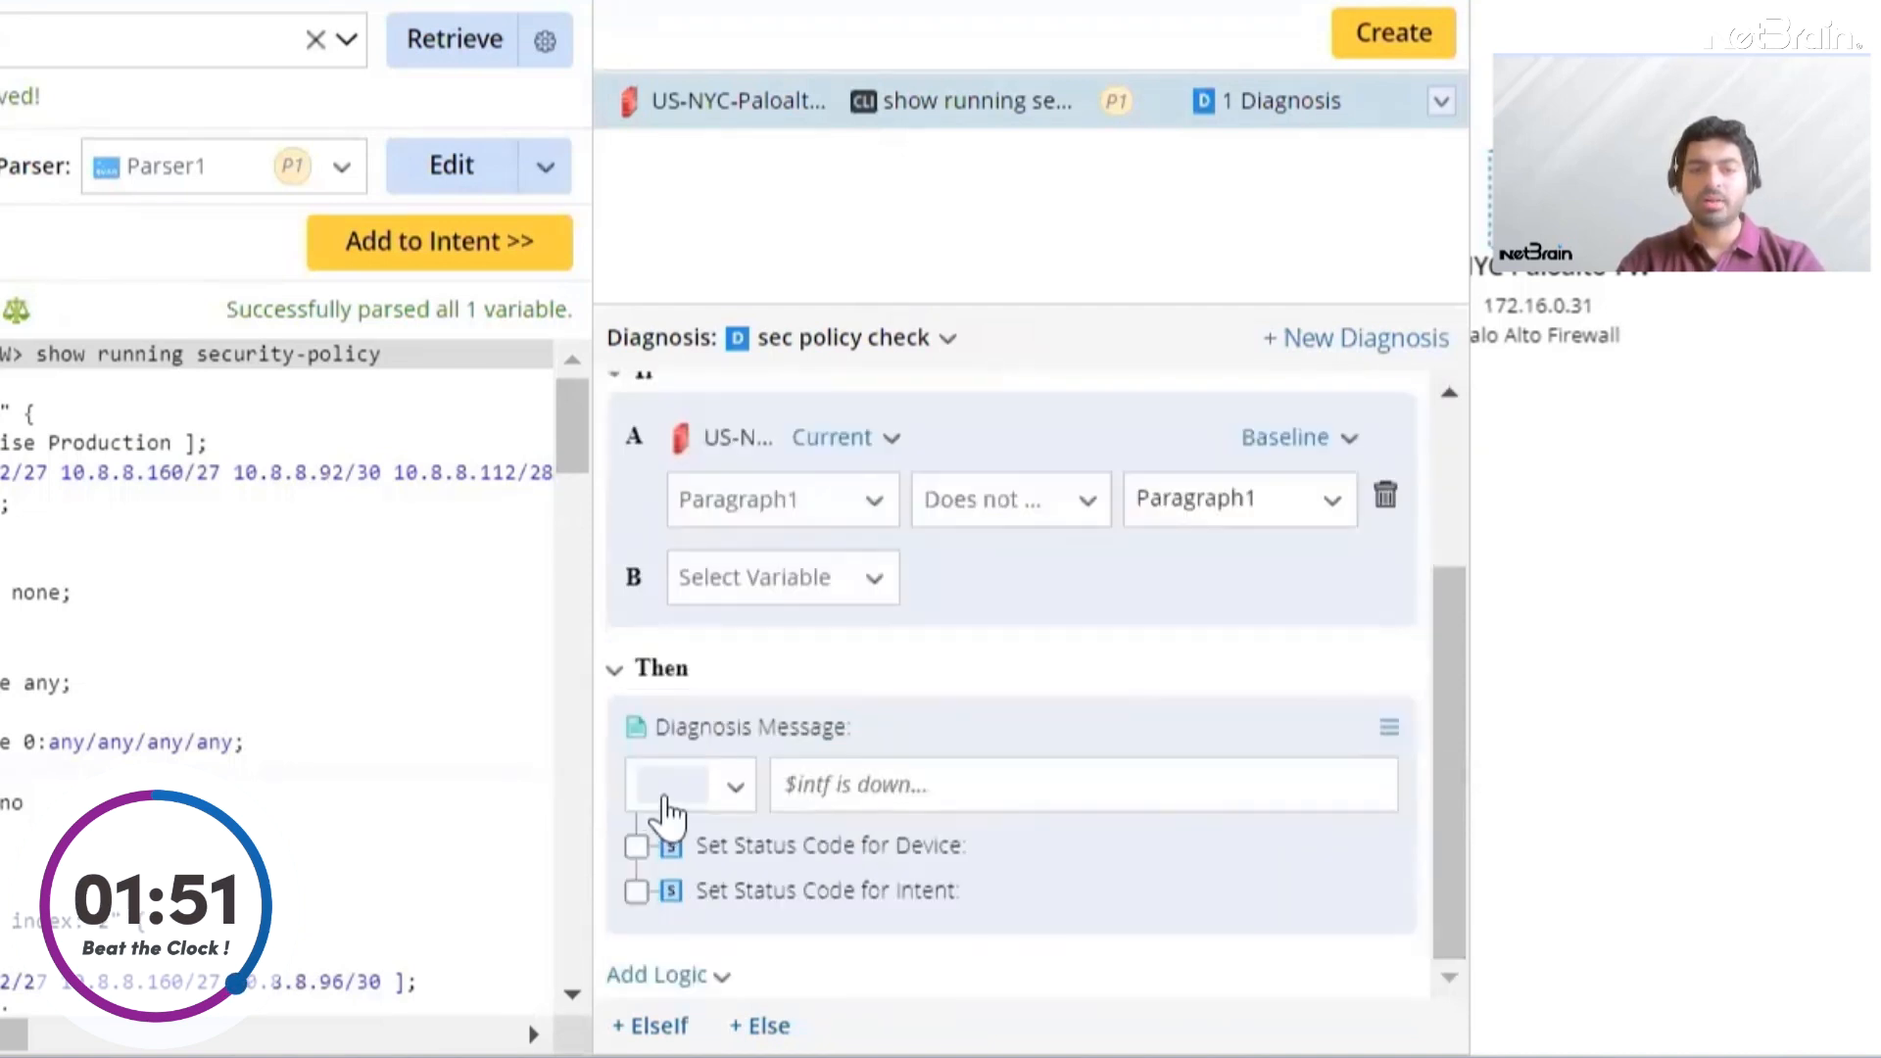
# Set the Then message to "$this_device security policy has changed" in pink and enable Error status codes for device and intent
pyautogui.click(710, 799)
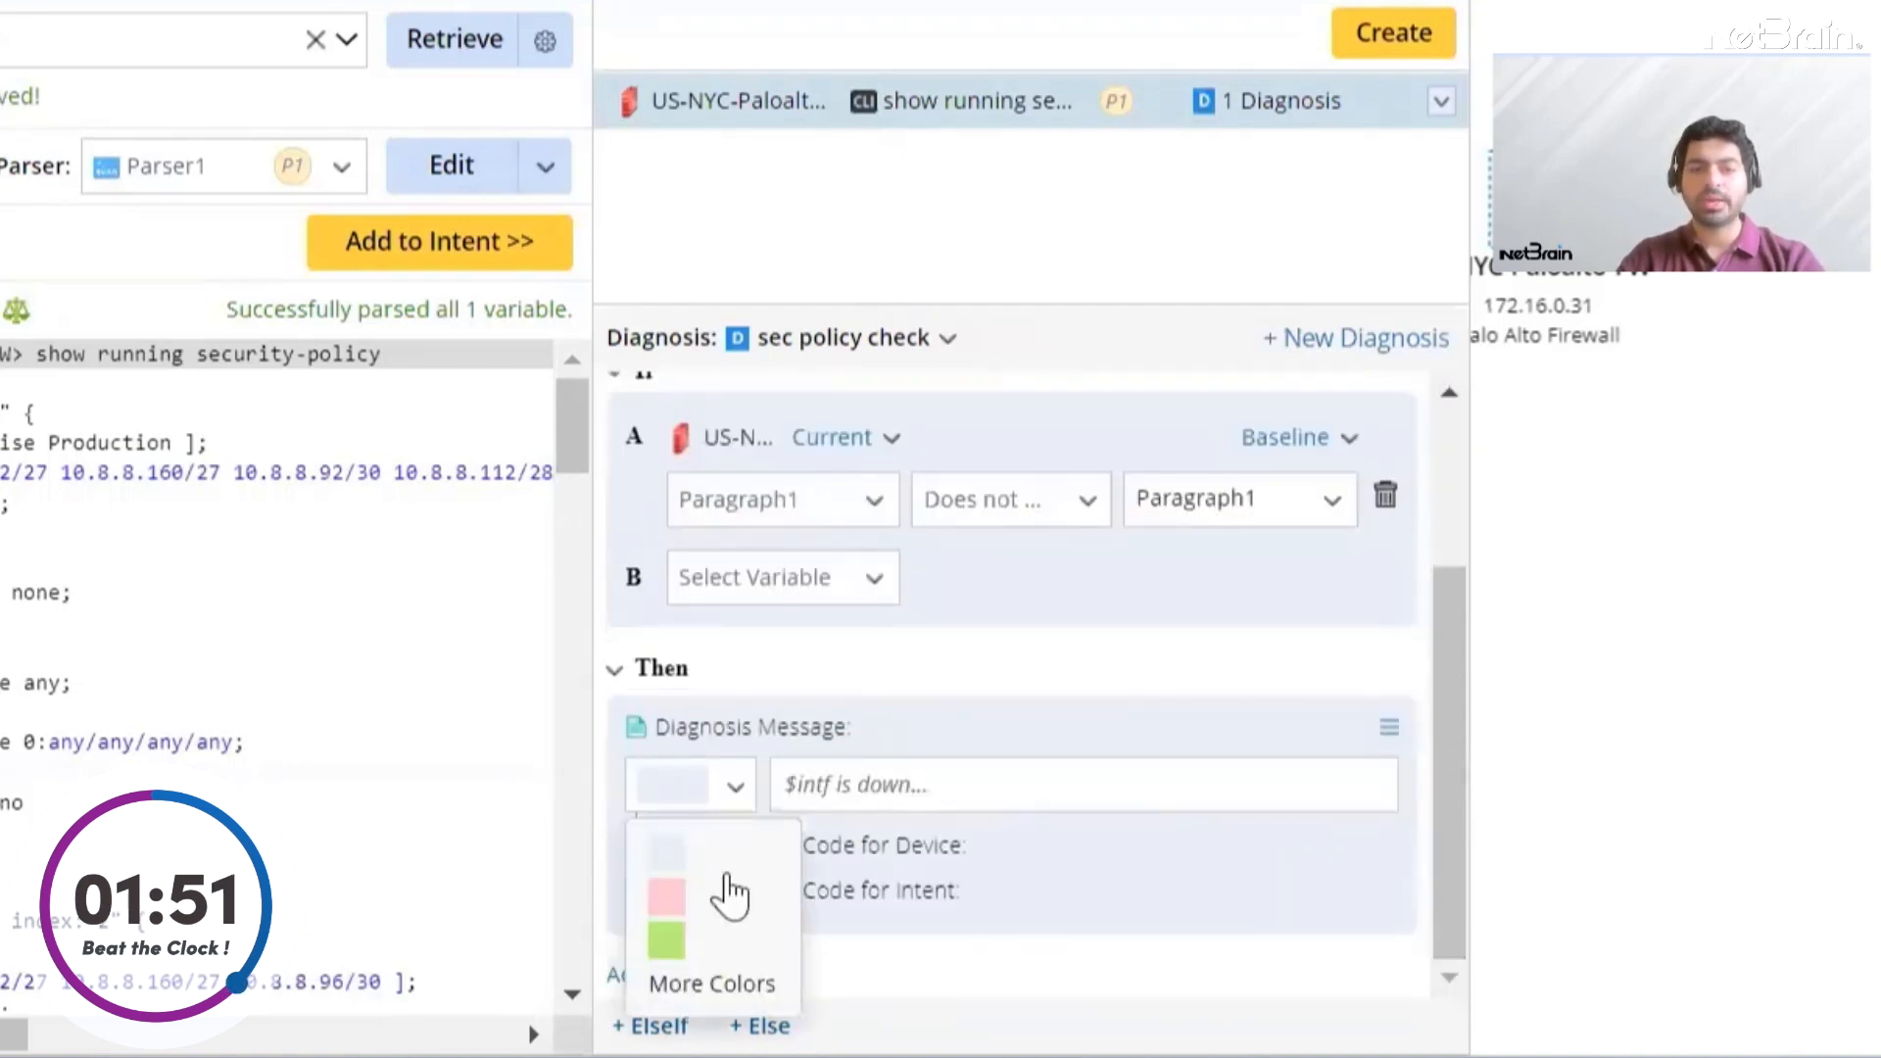
pyautogui.click(699, 904)
pyautogui.click(851, 783)
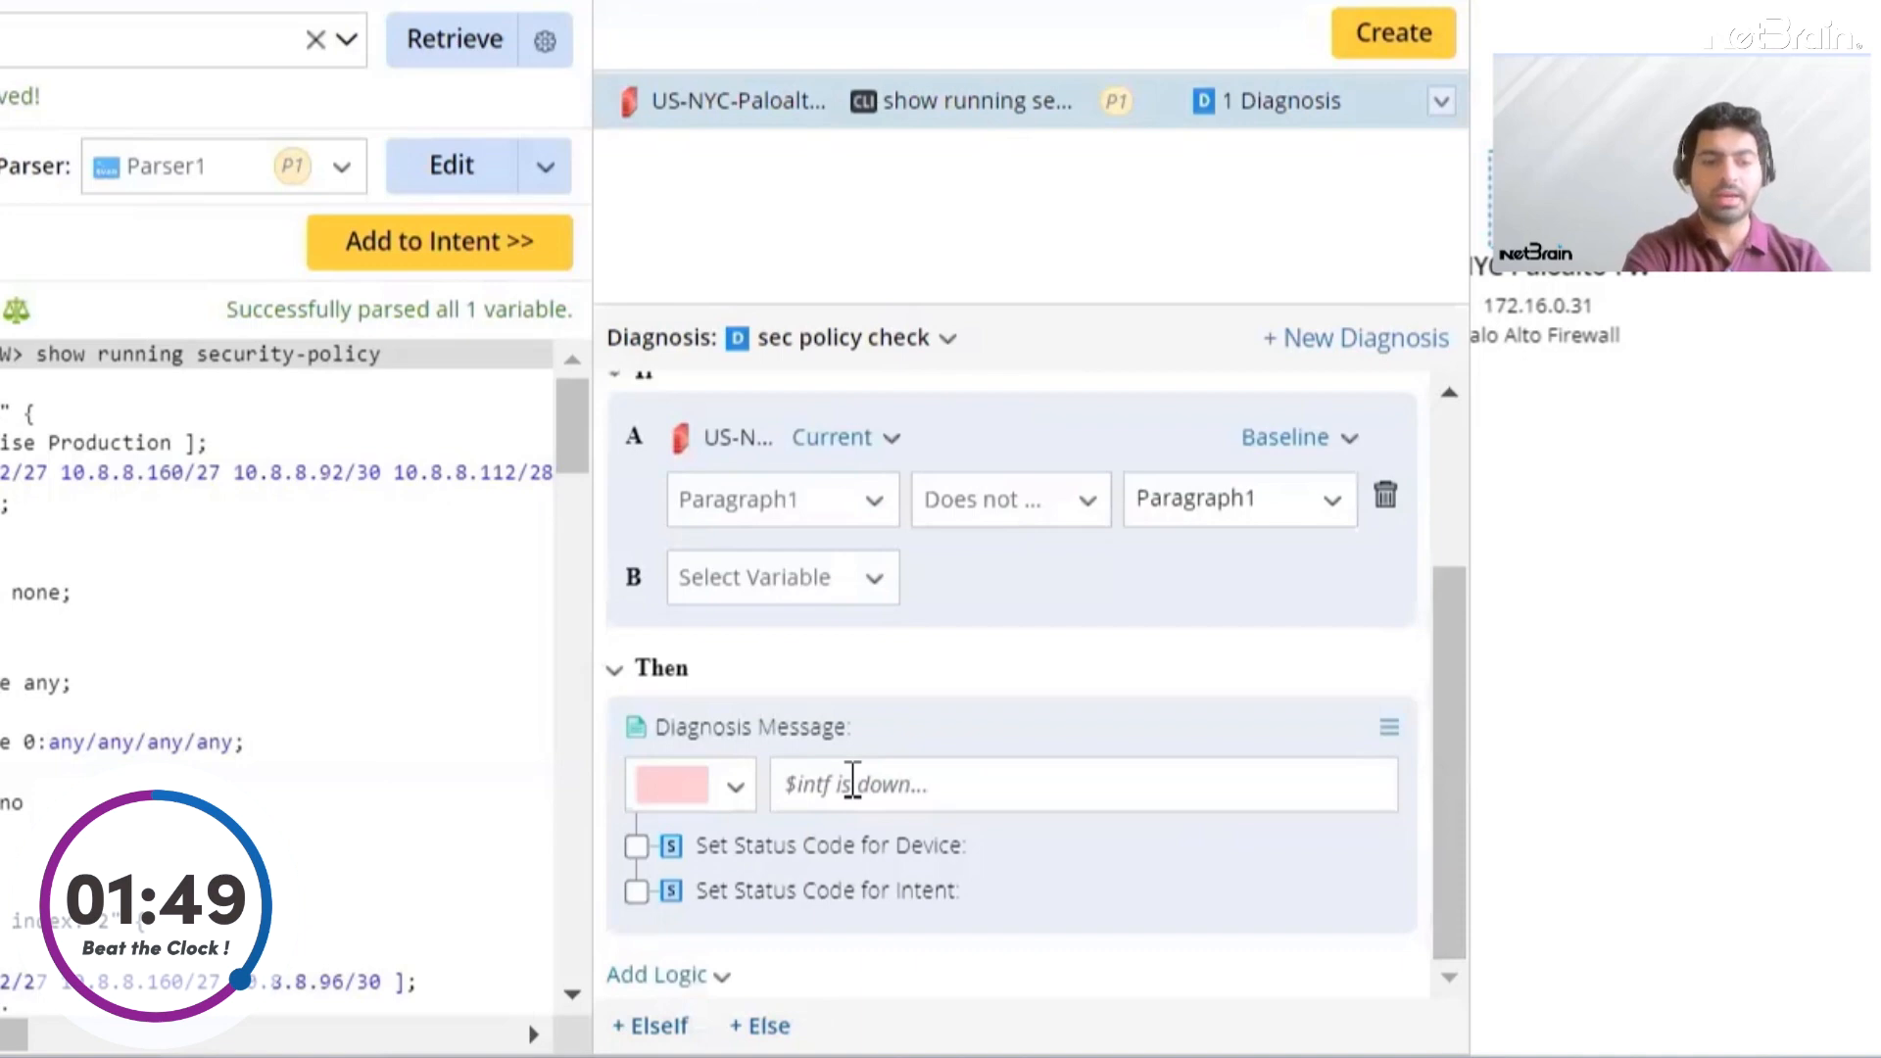
pyautogui.write('$')
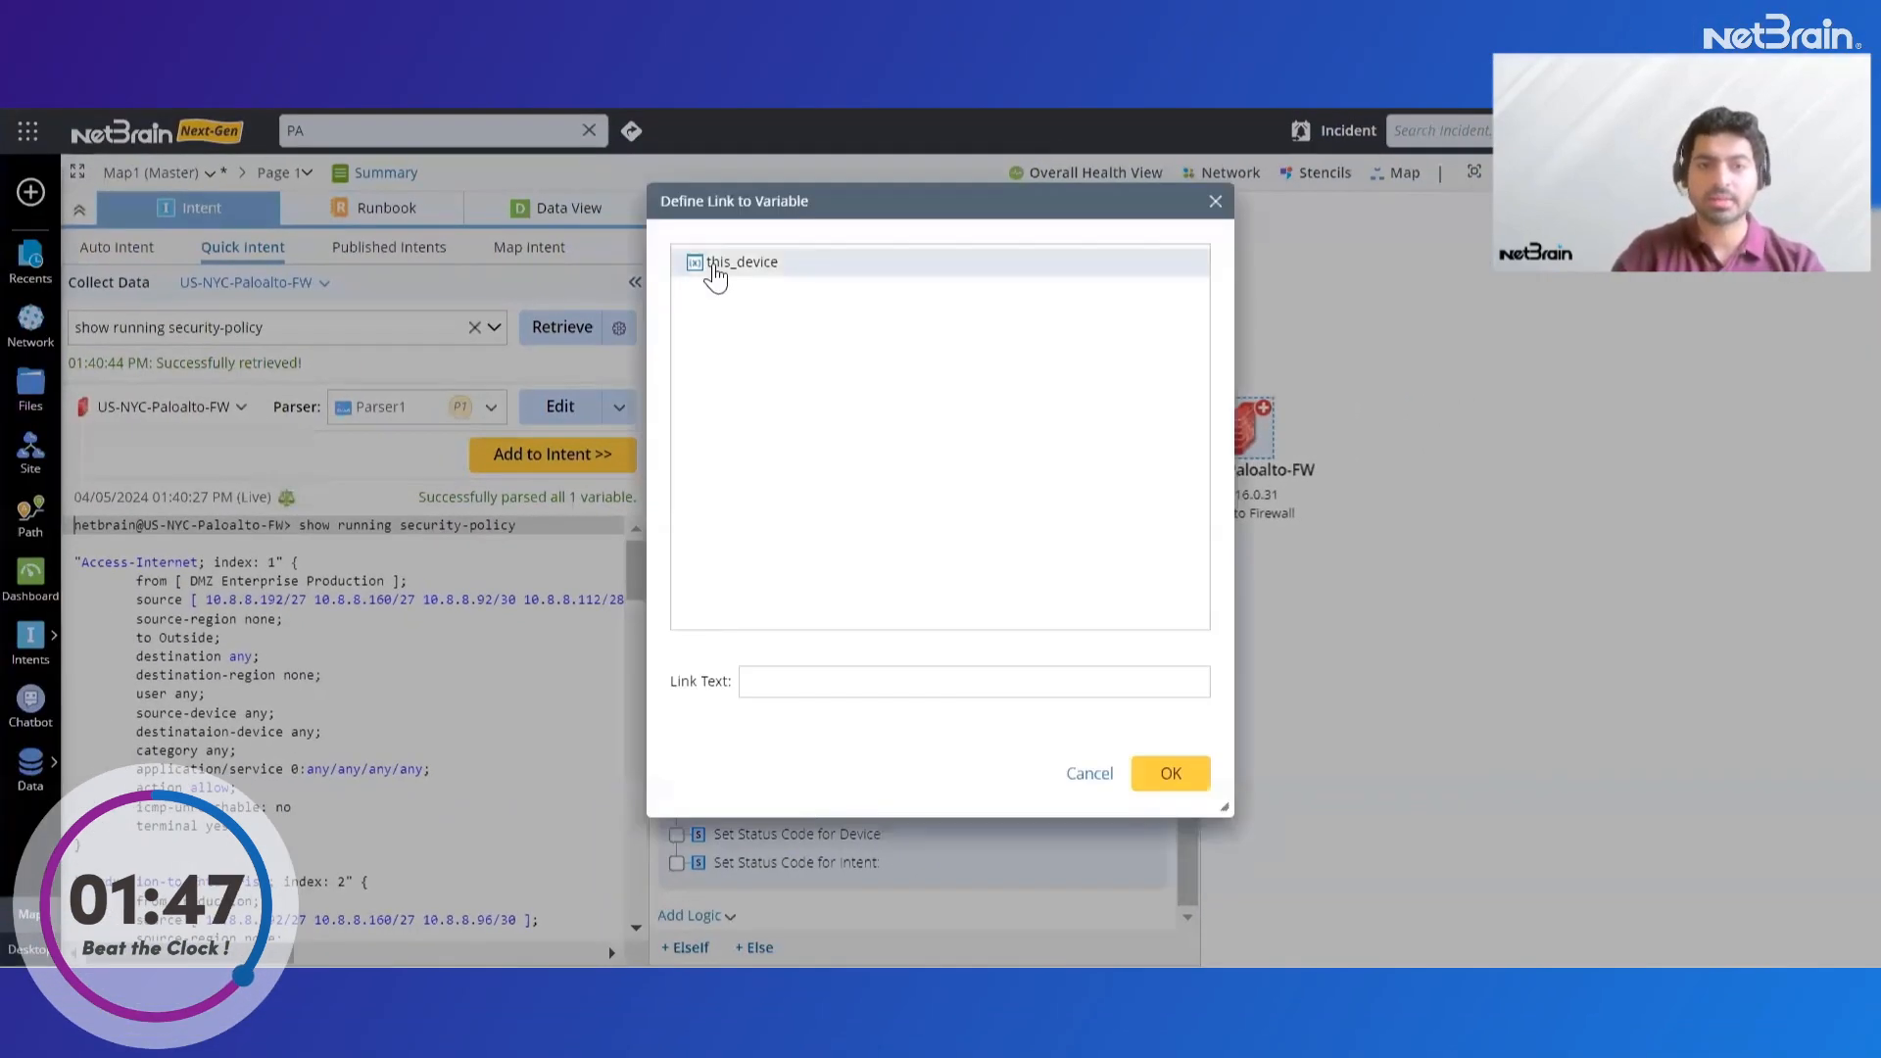
pyautogui.click(726, 263)
pyautogui.click(1171, 774)
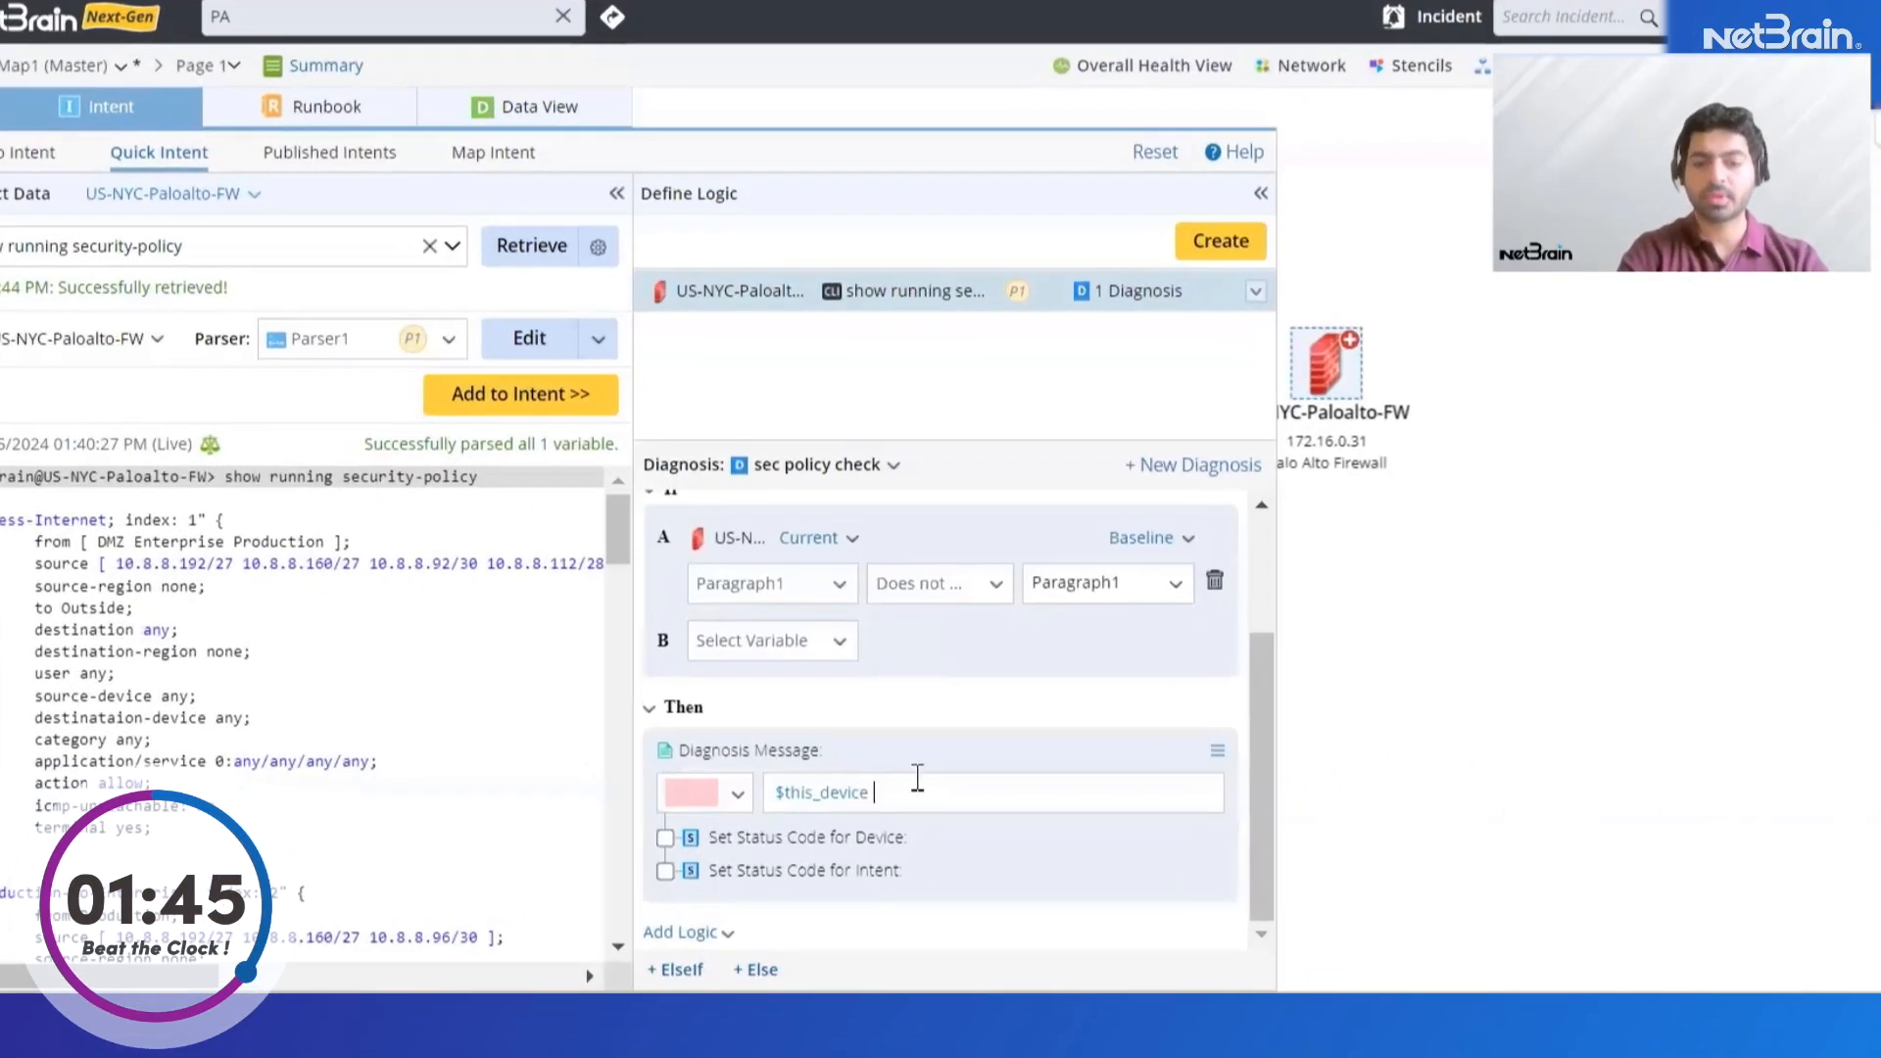
pyautogui.write('s')
pyautogui.write('ecurity policy has chn')
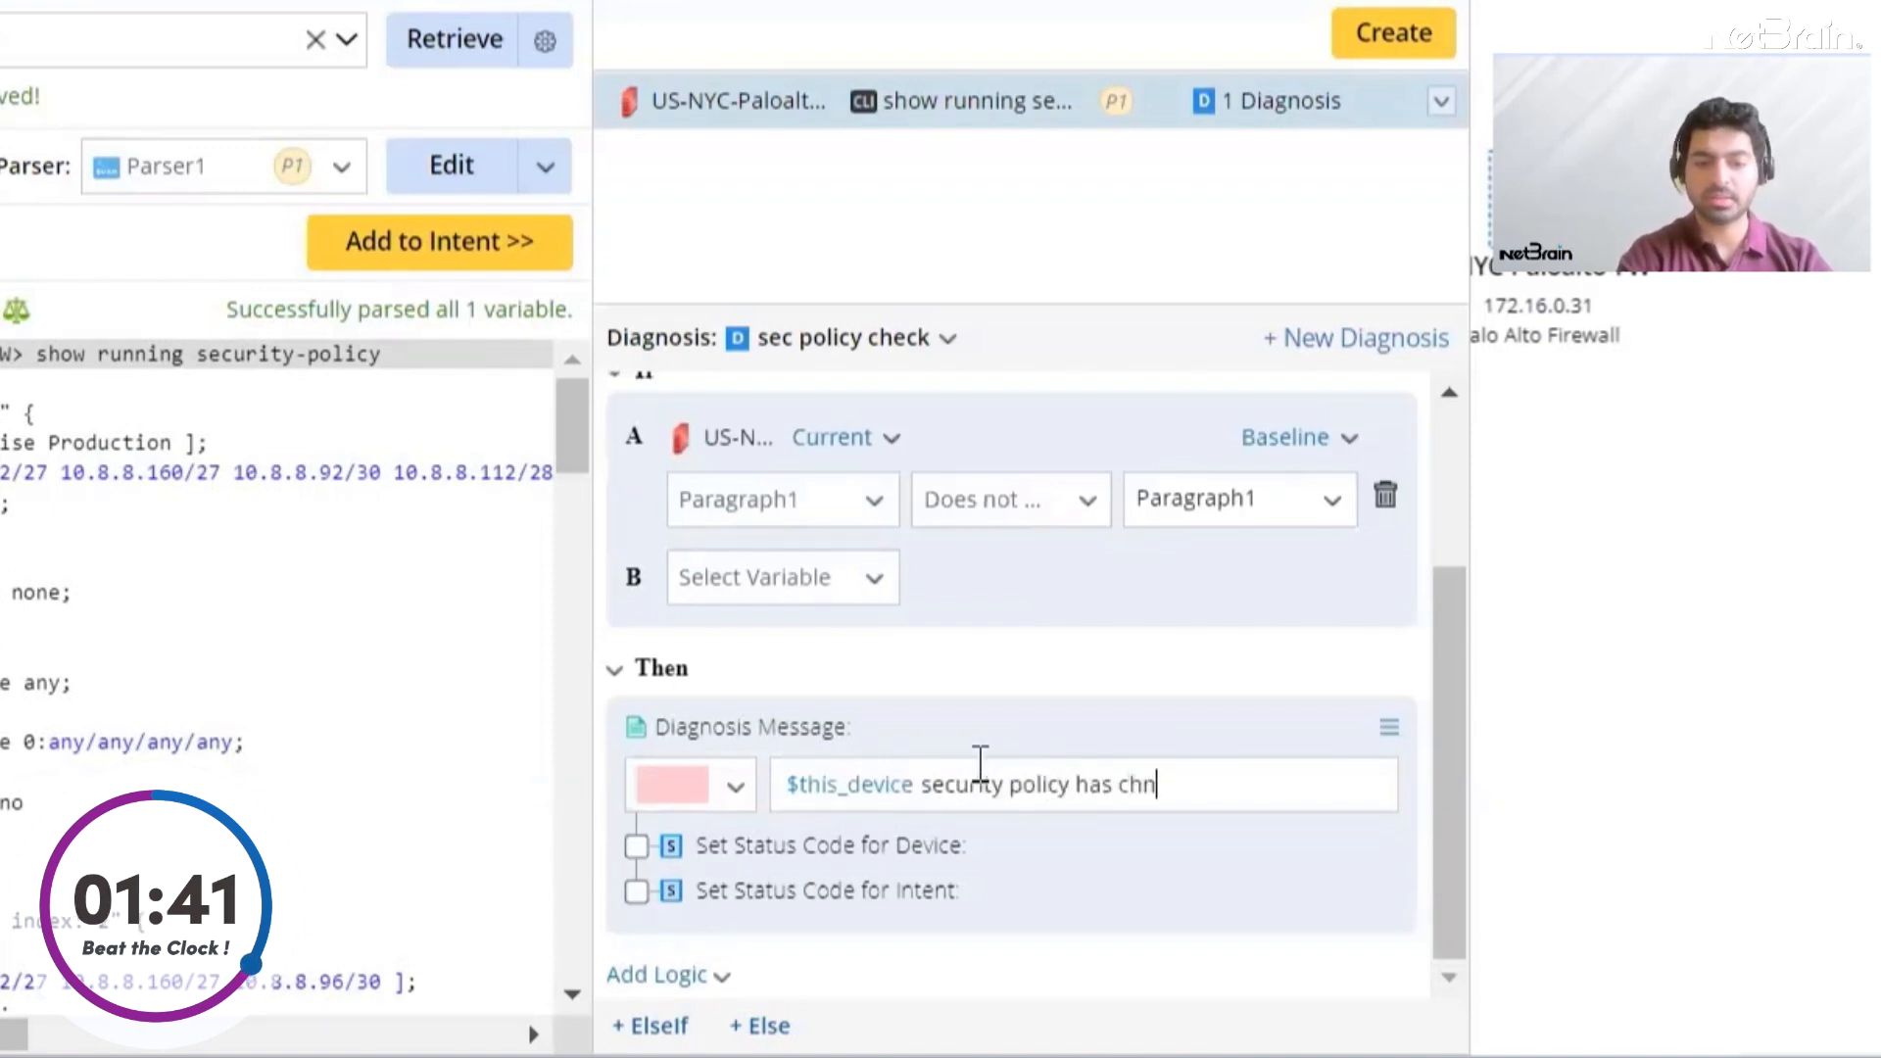
pyautogui.write('age')
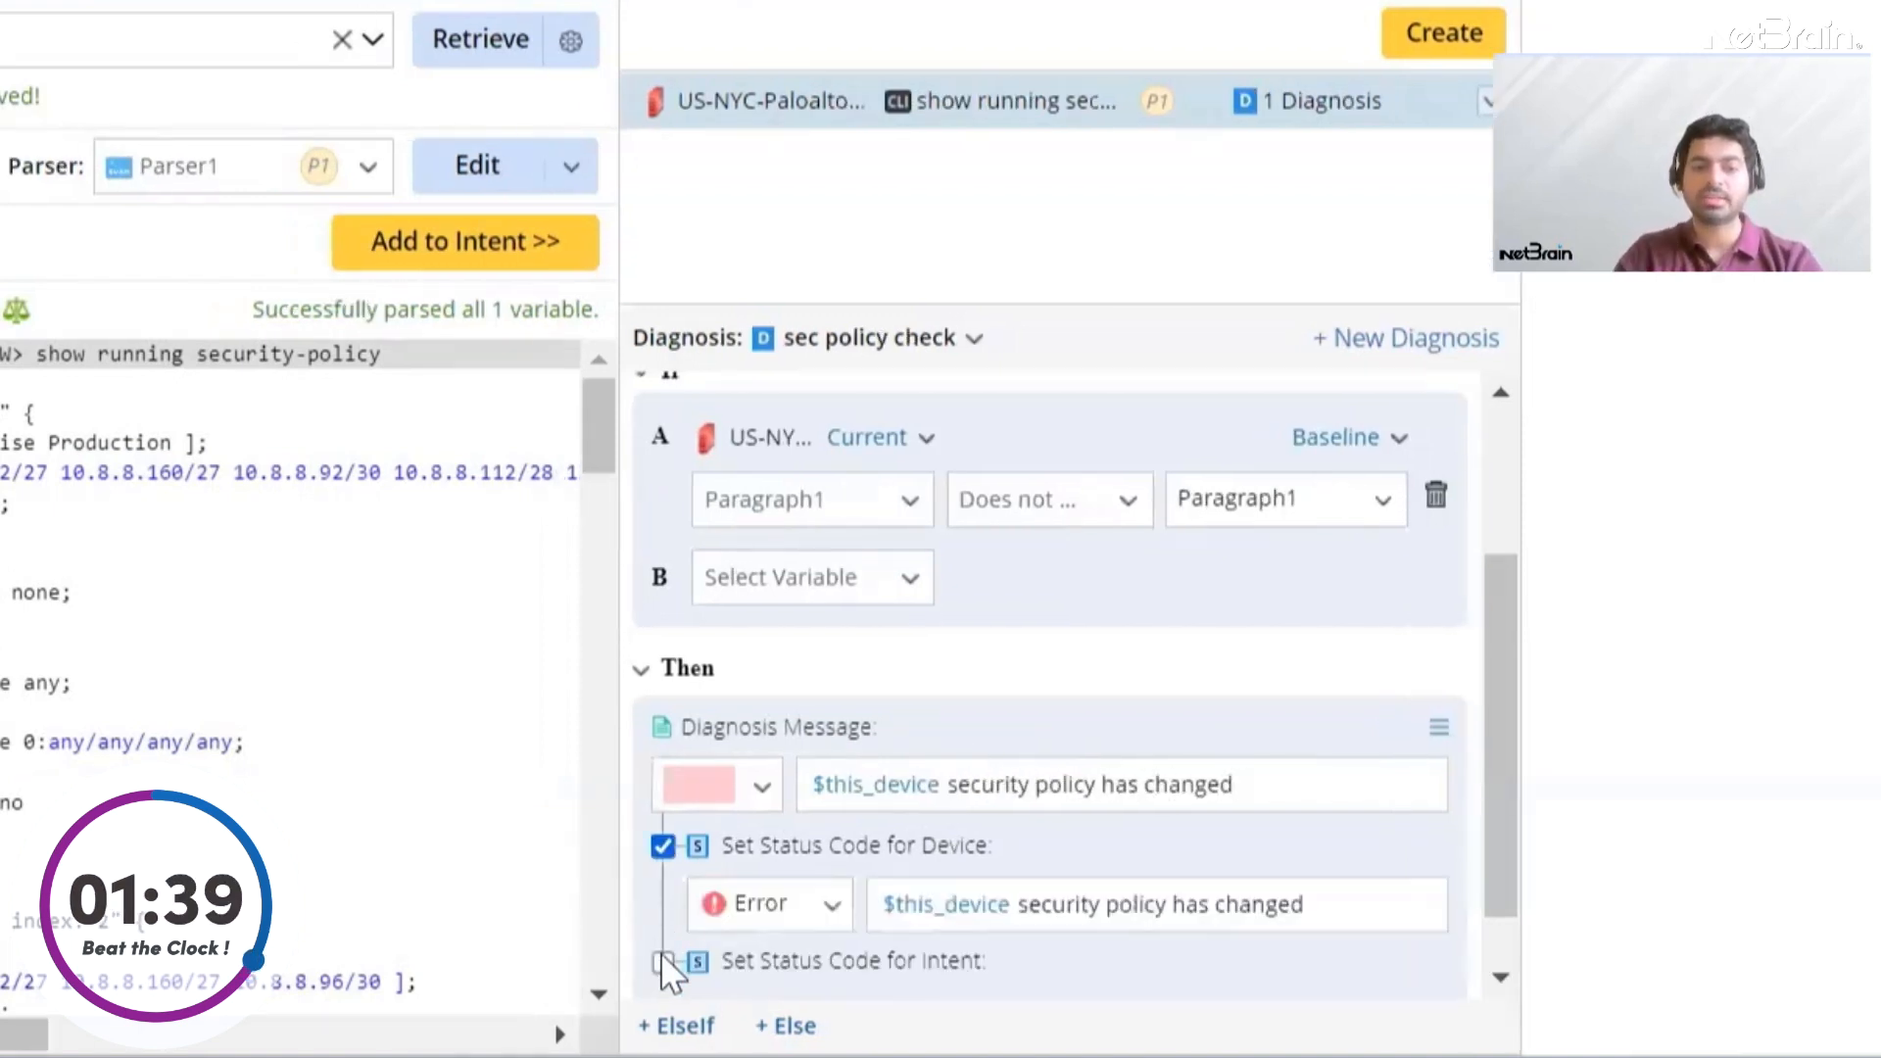
pyautogui.click(662, 954)
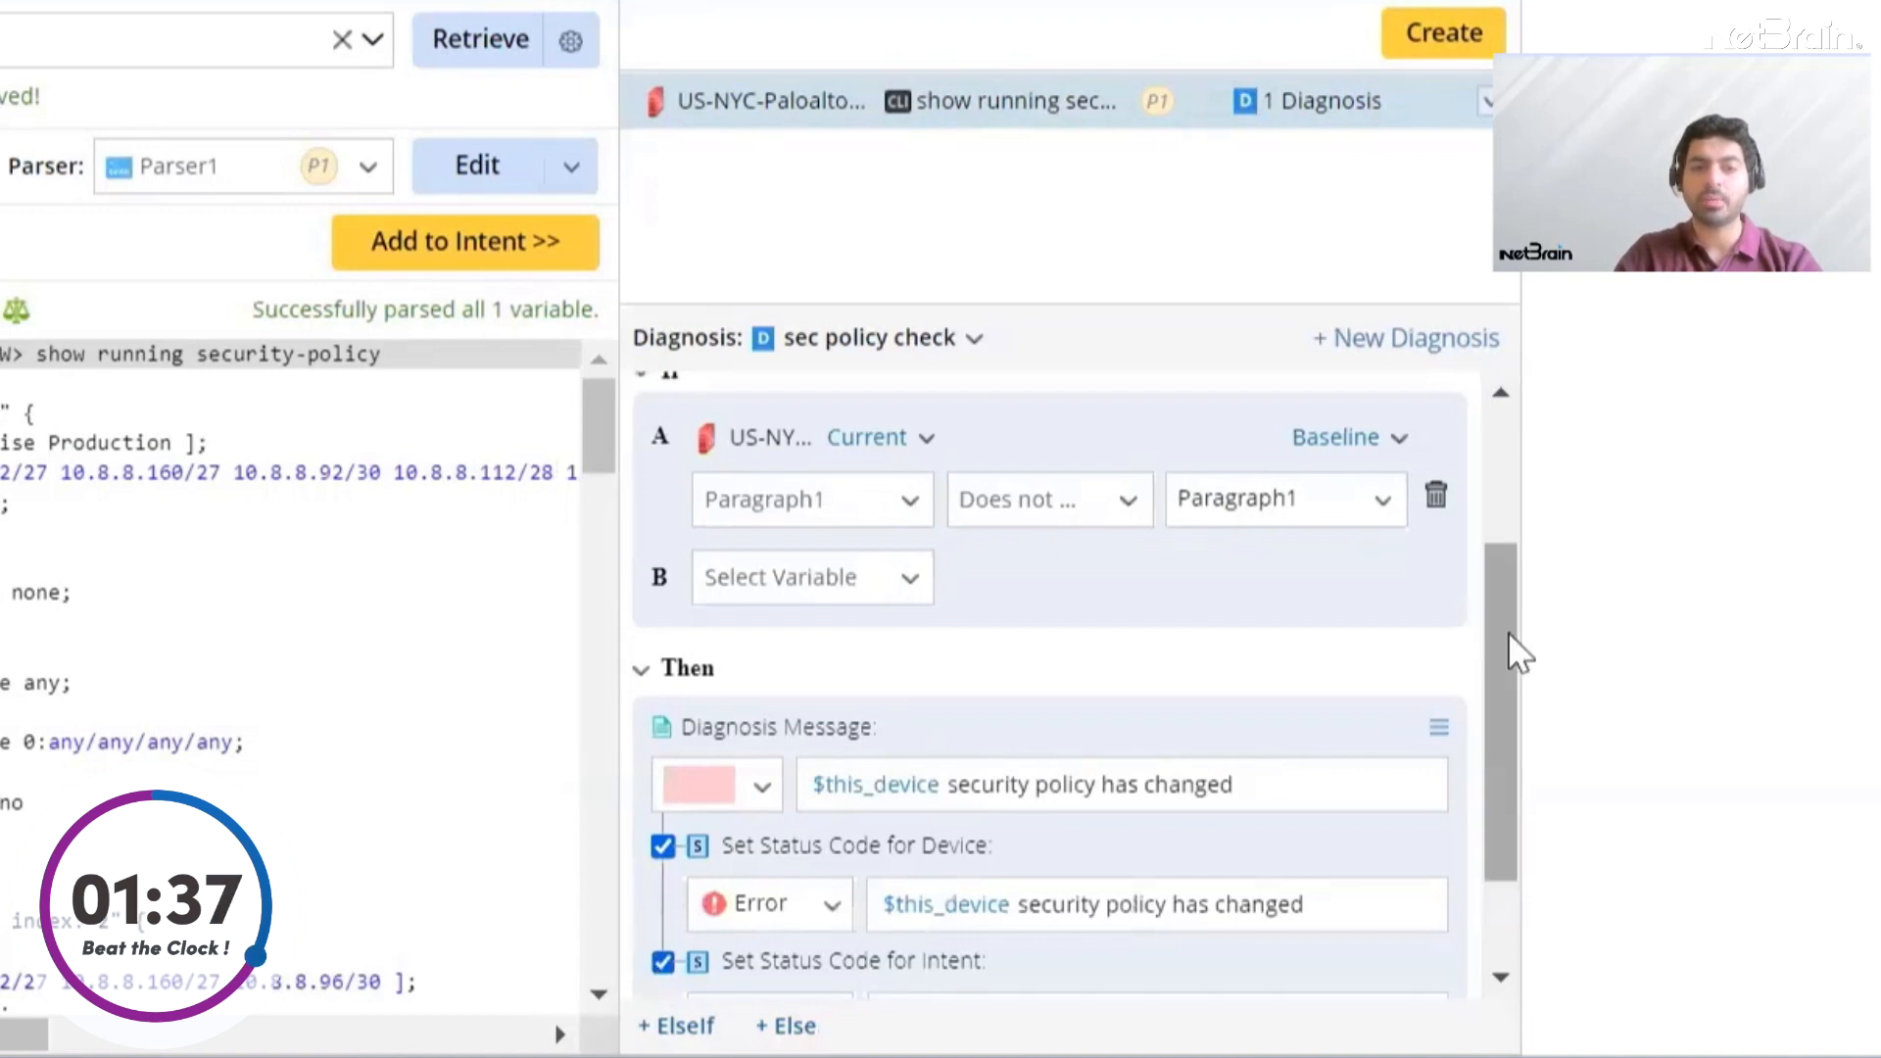
# Add an Else branch with the green diagnosis message "$this_device security policy has not changed"
pyautogui.scroll(-2, 1516, 647)
pyautogui.click(789, 1026)
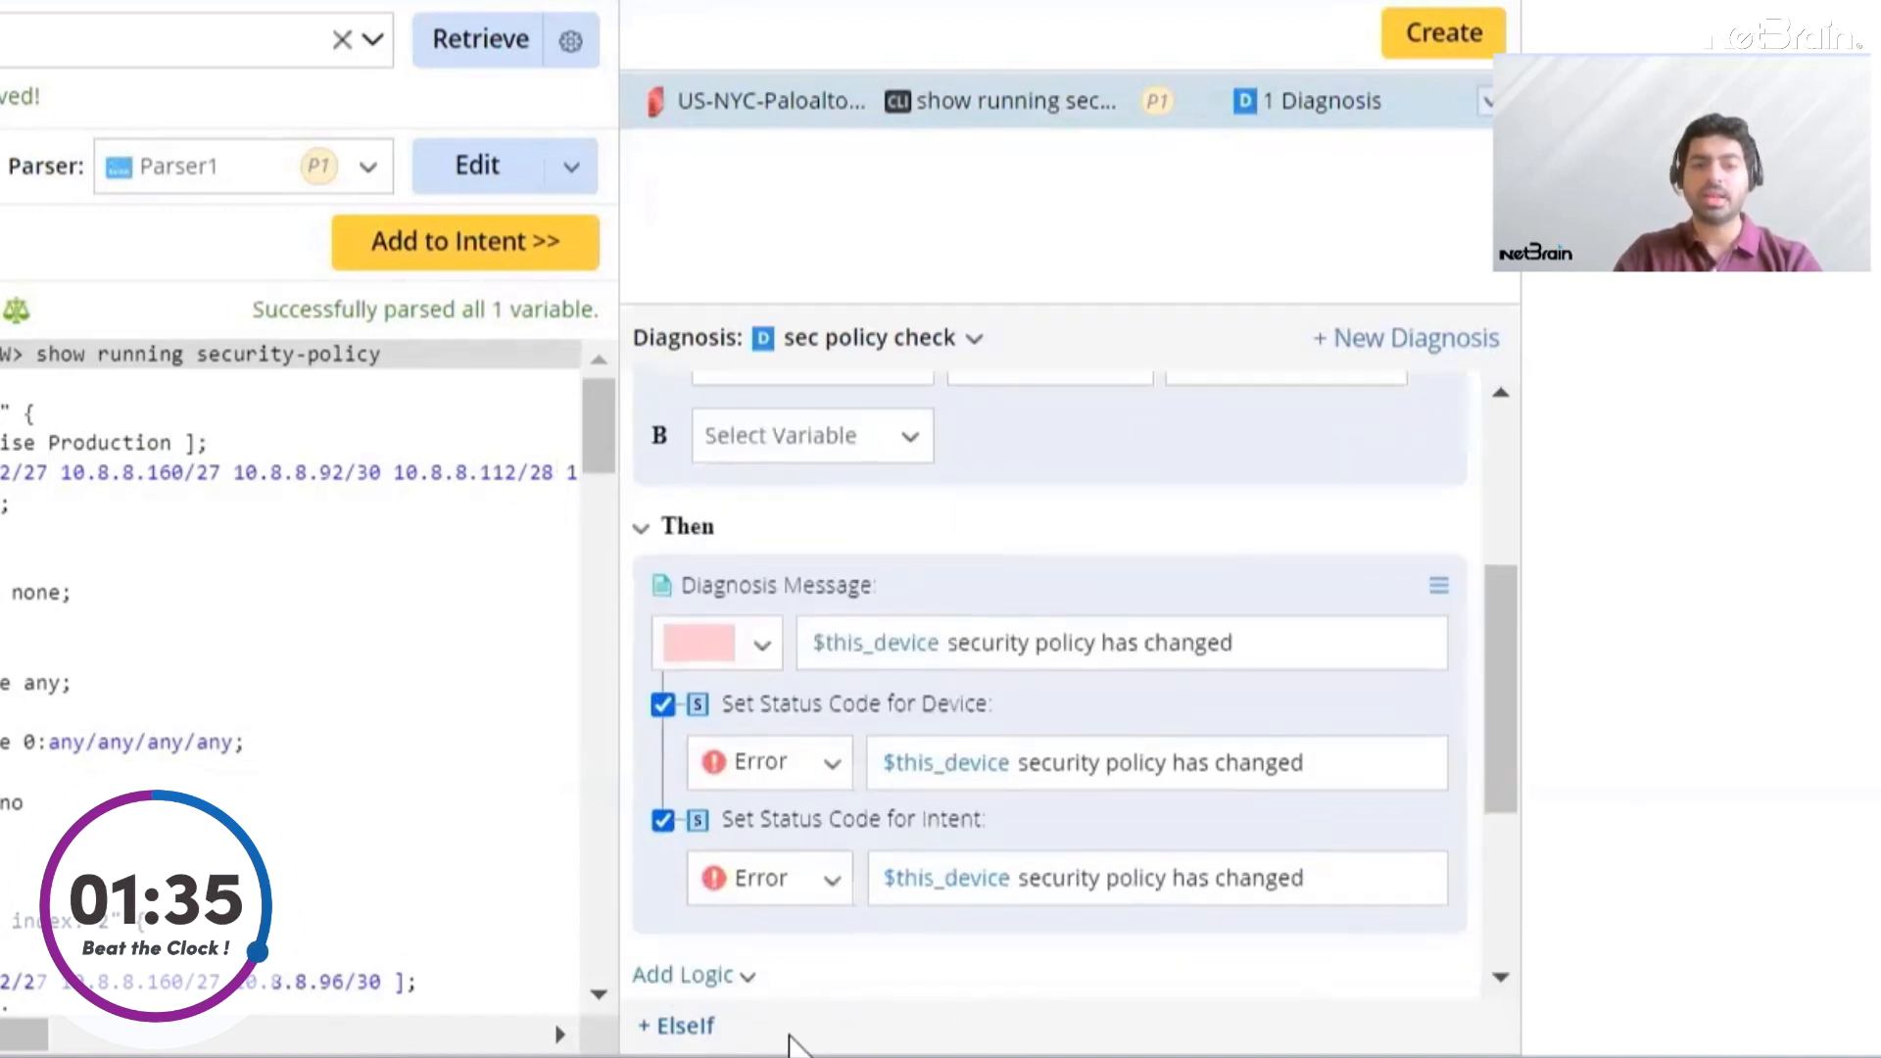
pyautogui.click(754, 799)
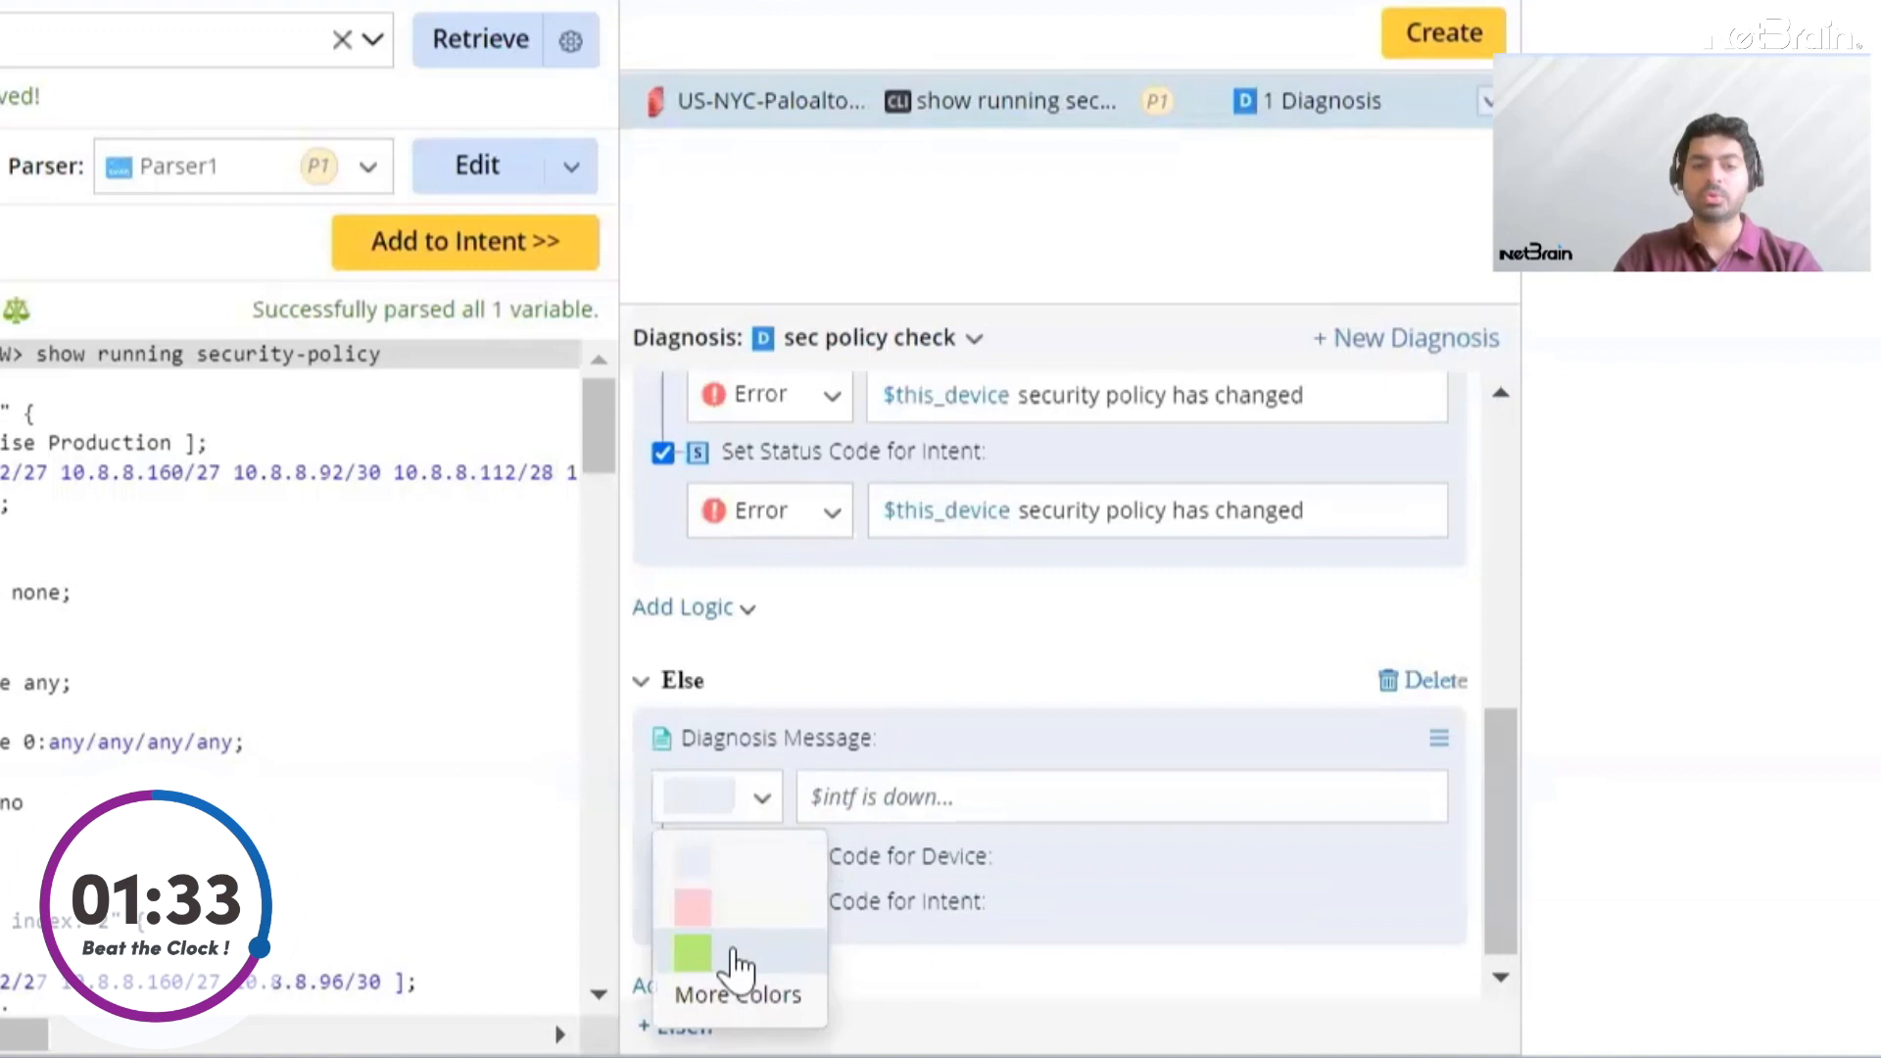
pyautogui.click(693, 953)
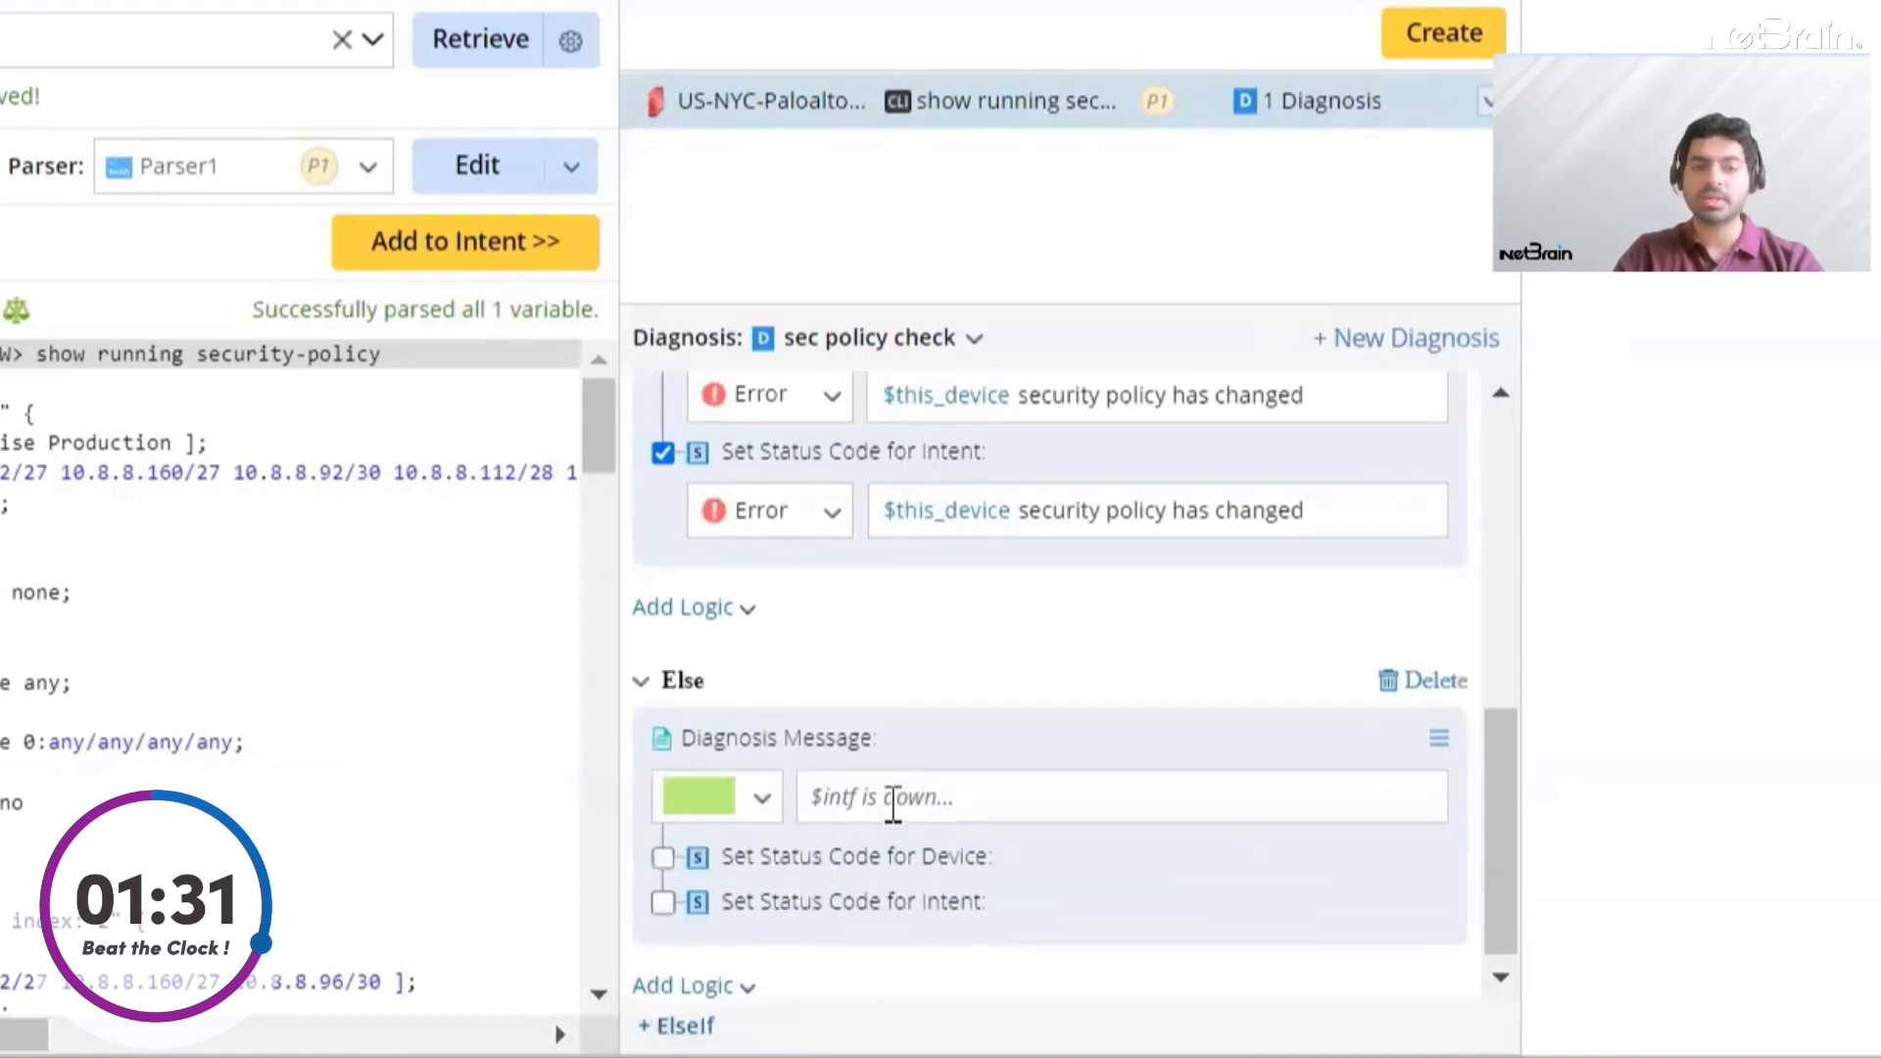
pyautogui.click(897, 799)
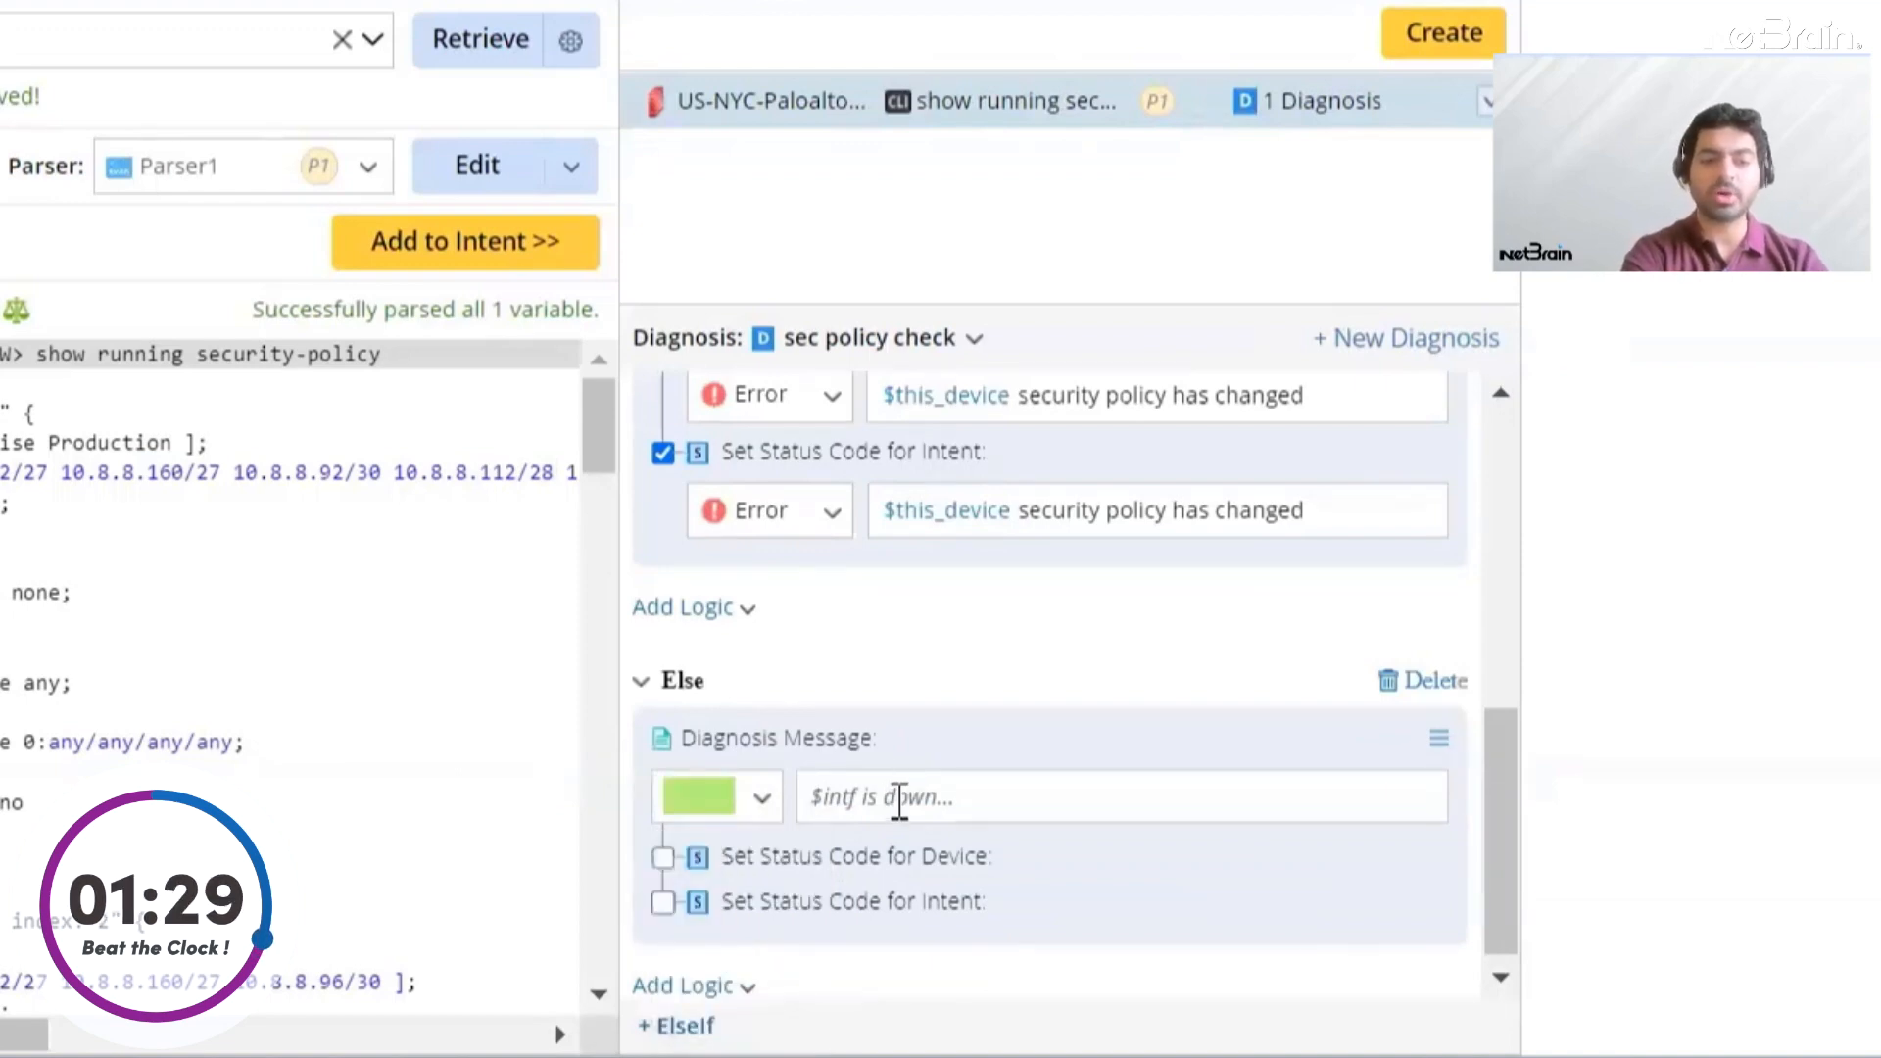
pyautogui.write('$')
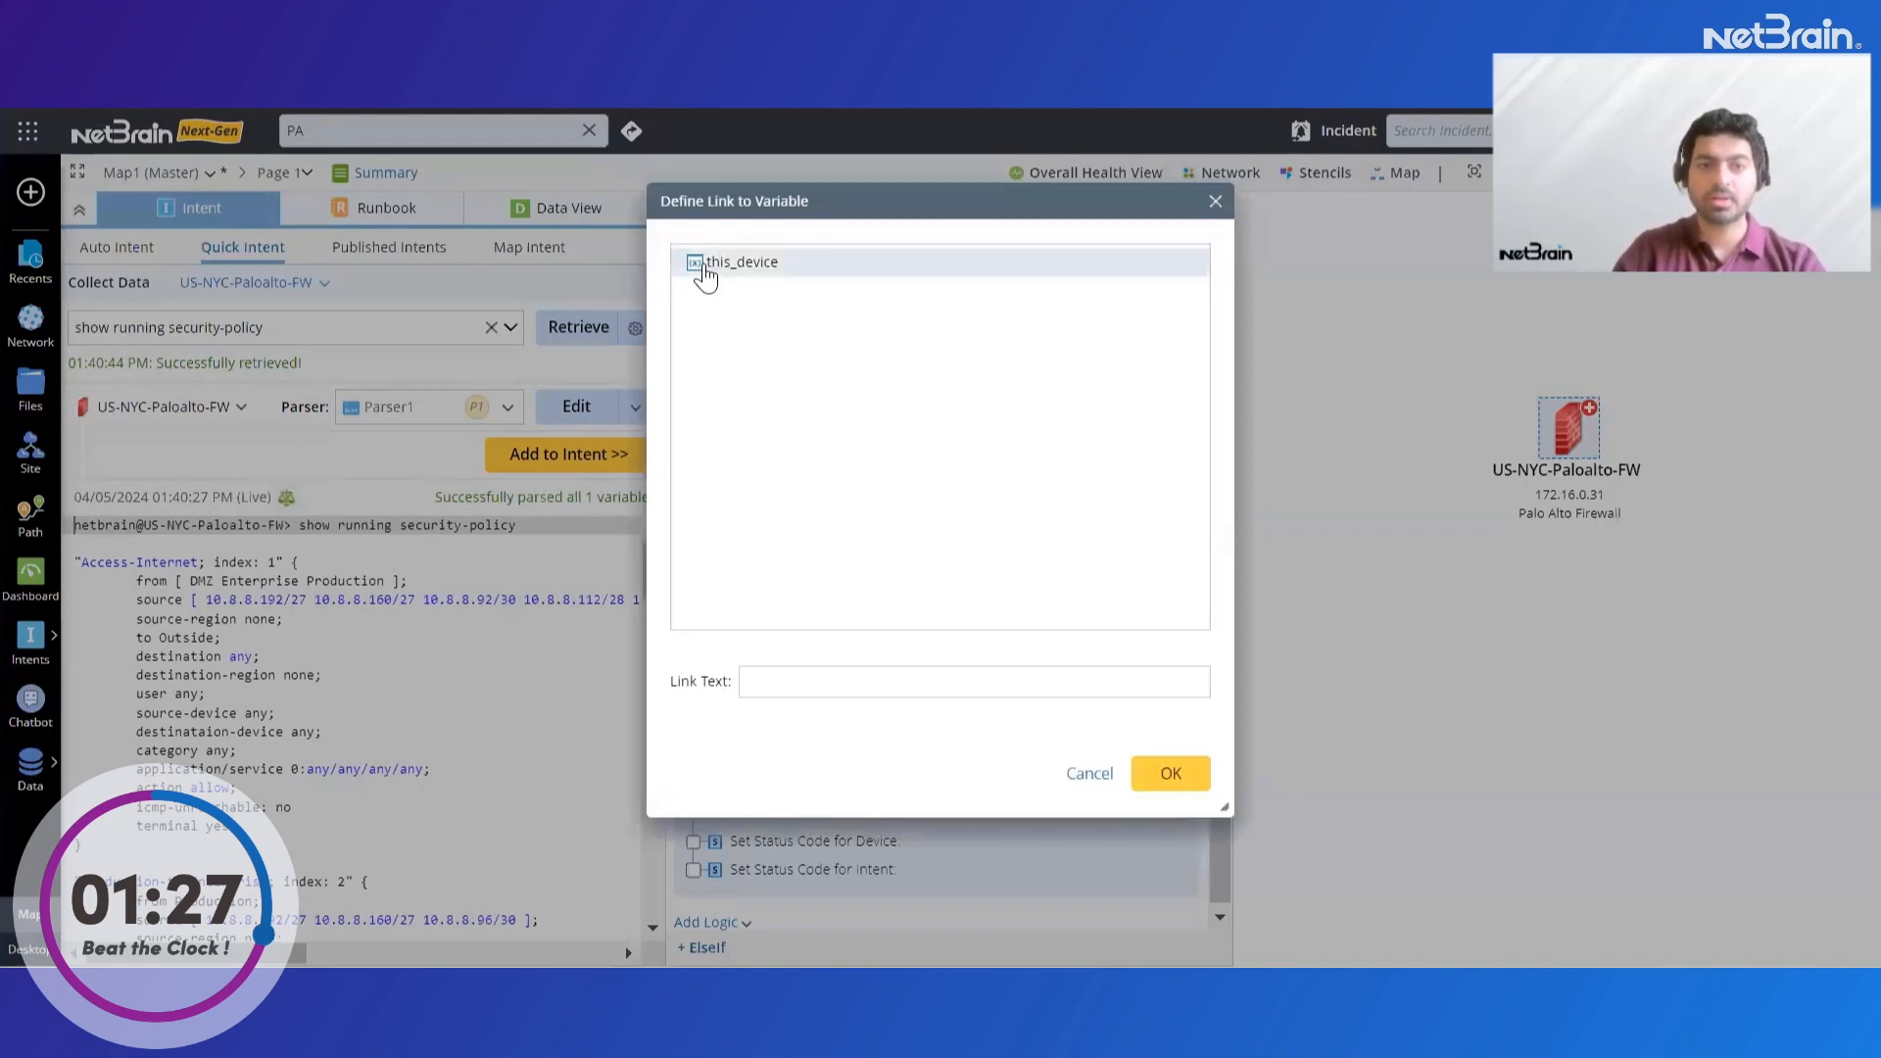
pyautogui.click(706, 277)
pyautogui.click(1171, 773)
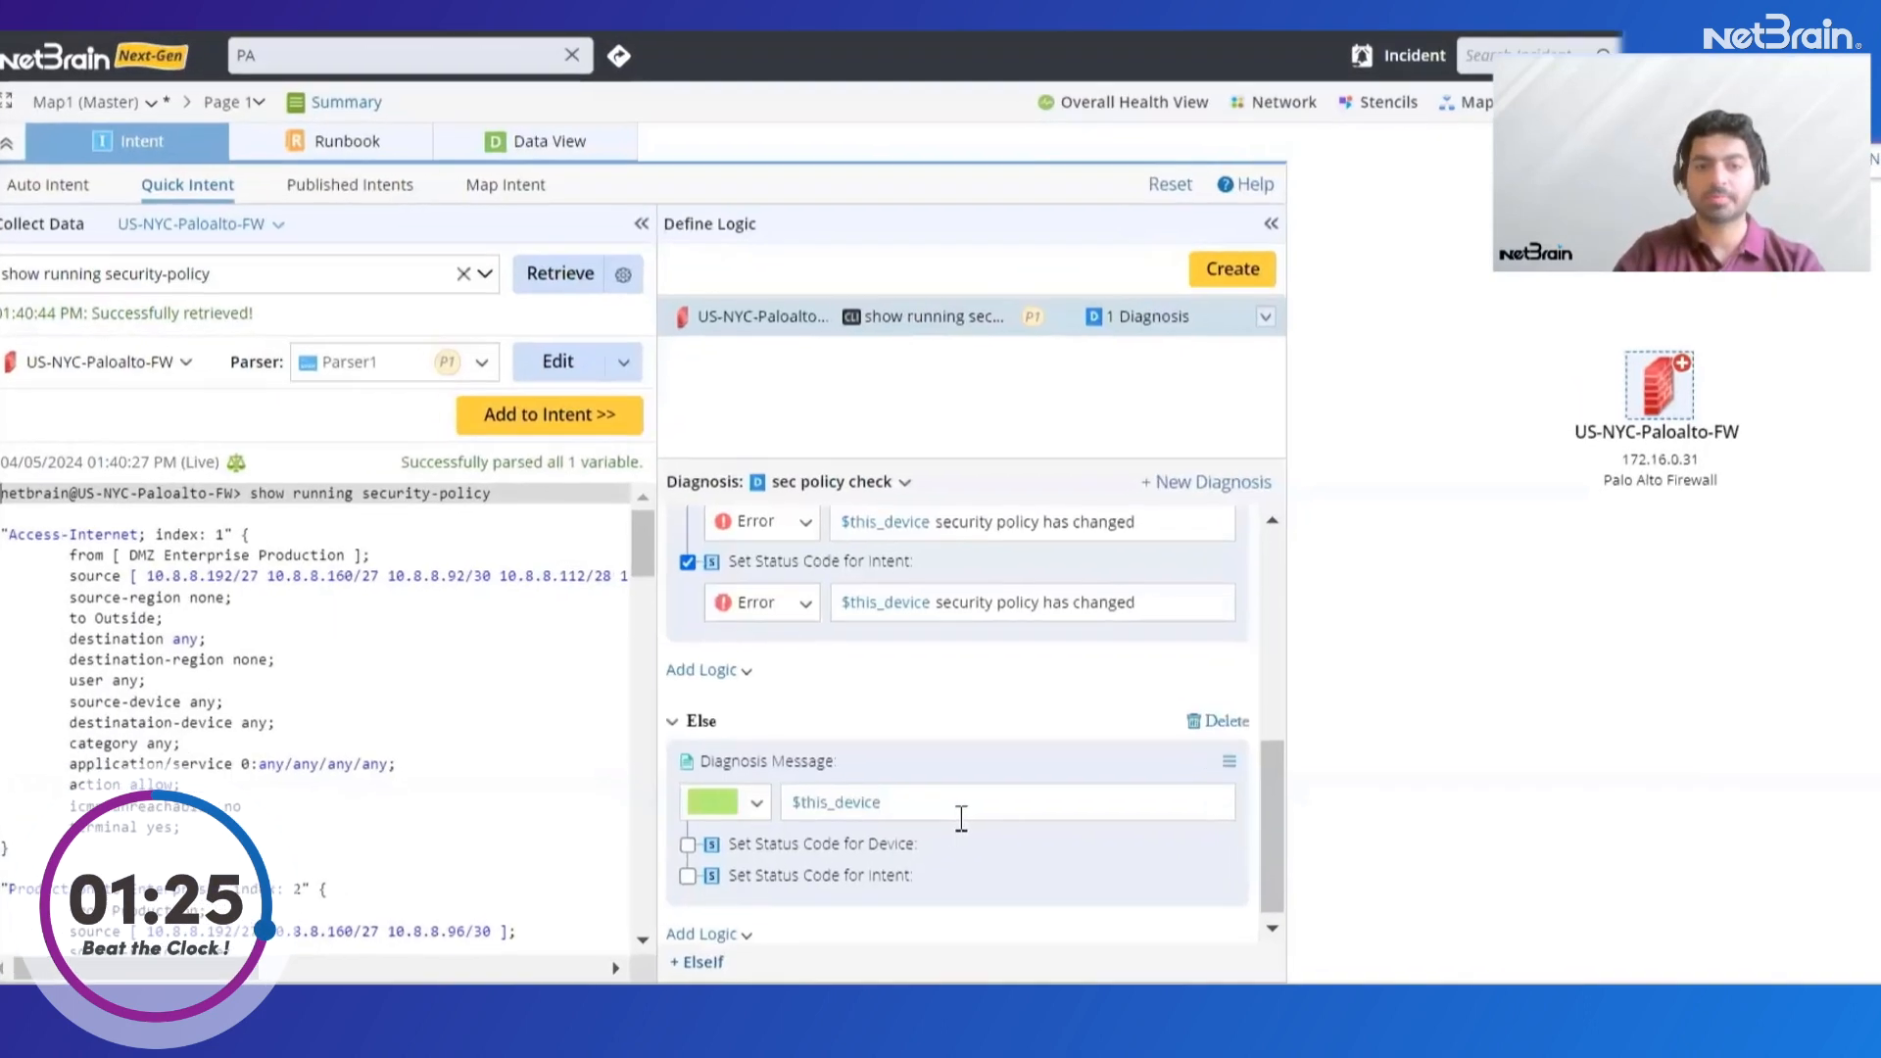
pyautogui.write('security')
pyautogui.write(' policy')
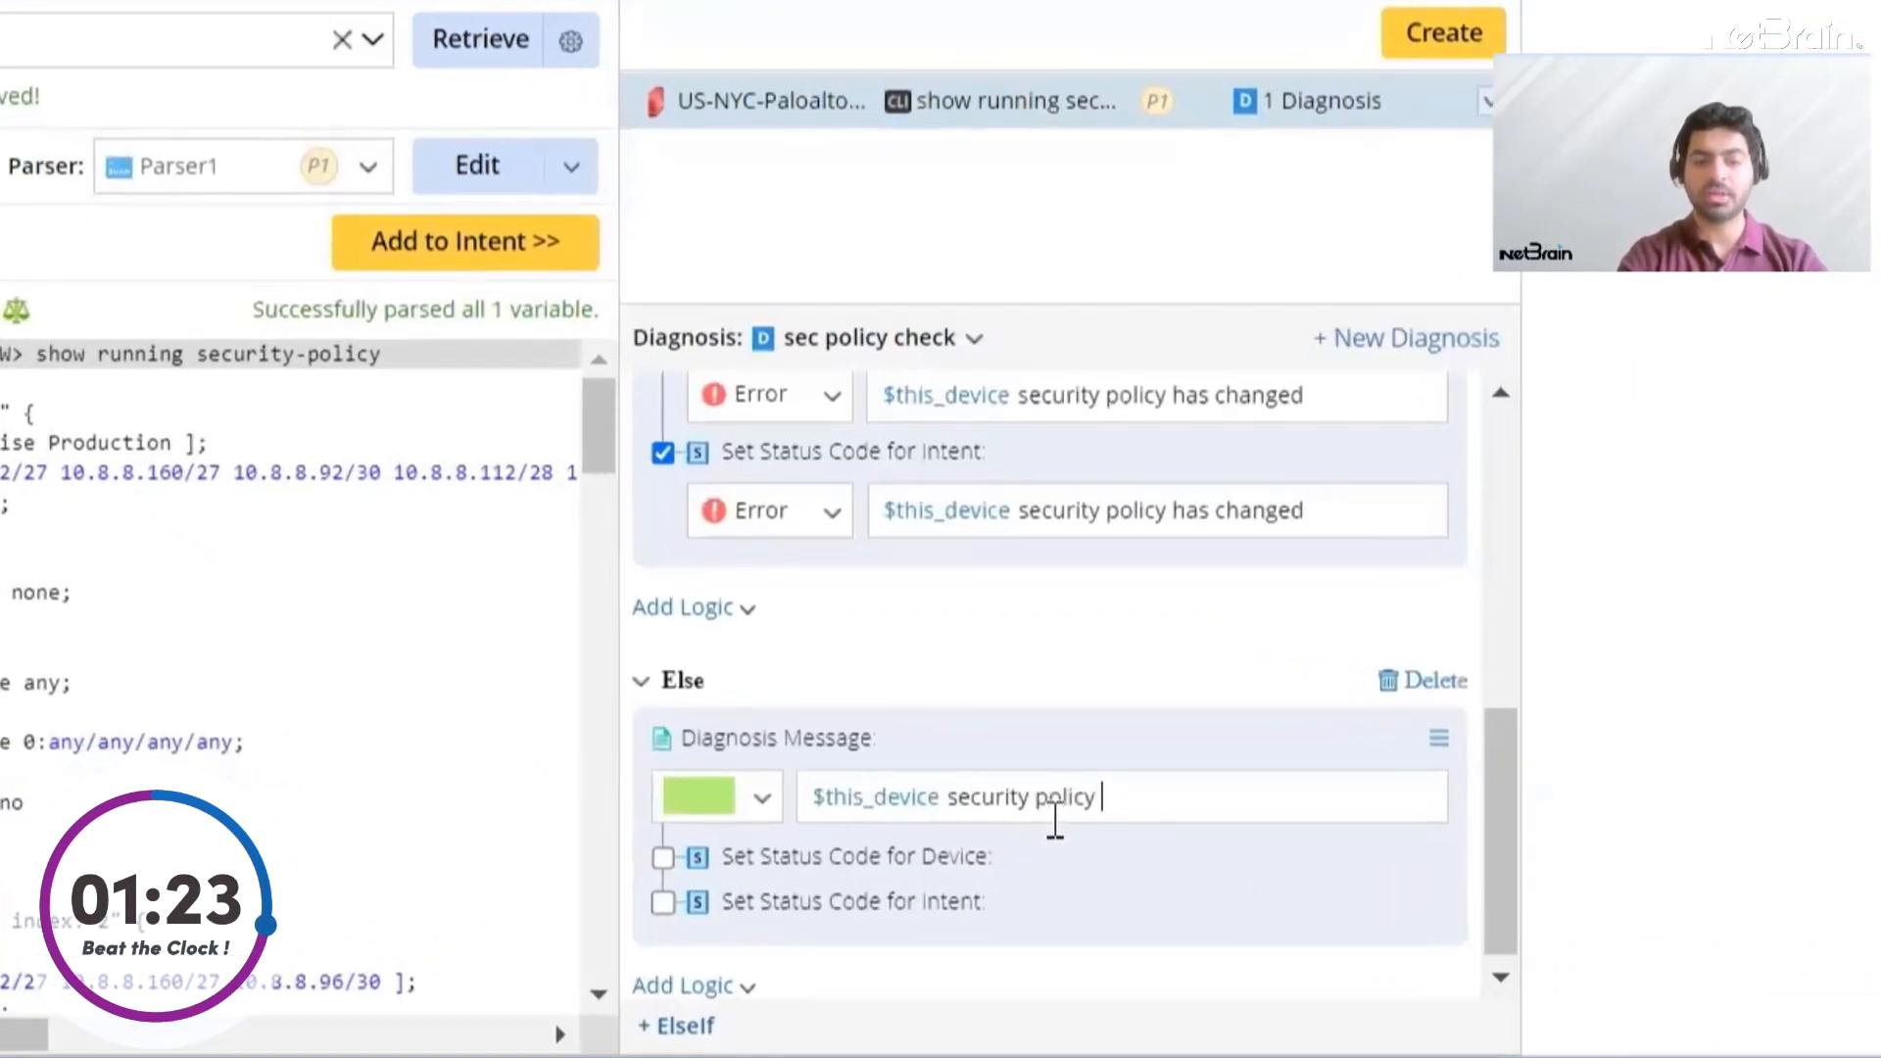
pyautogui.write(' has n')
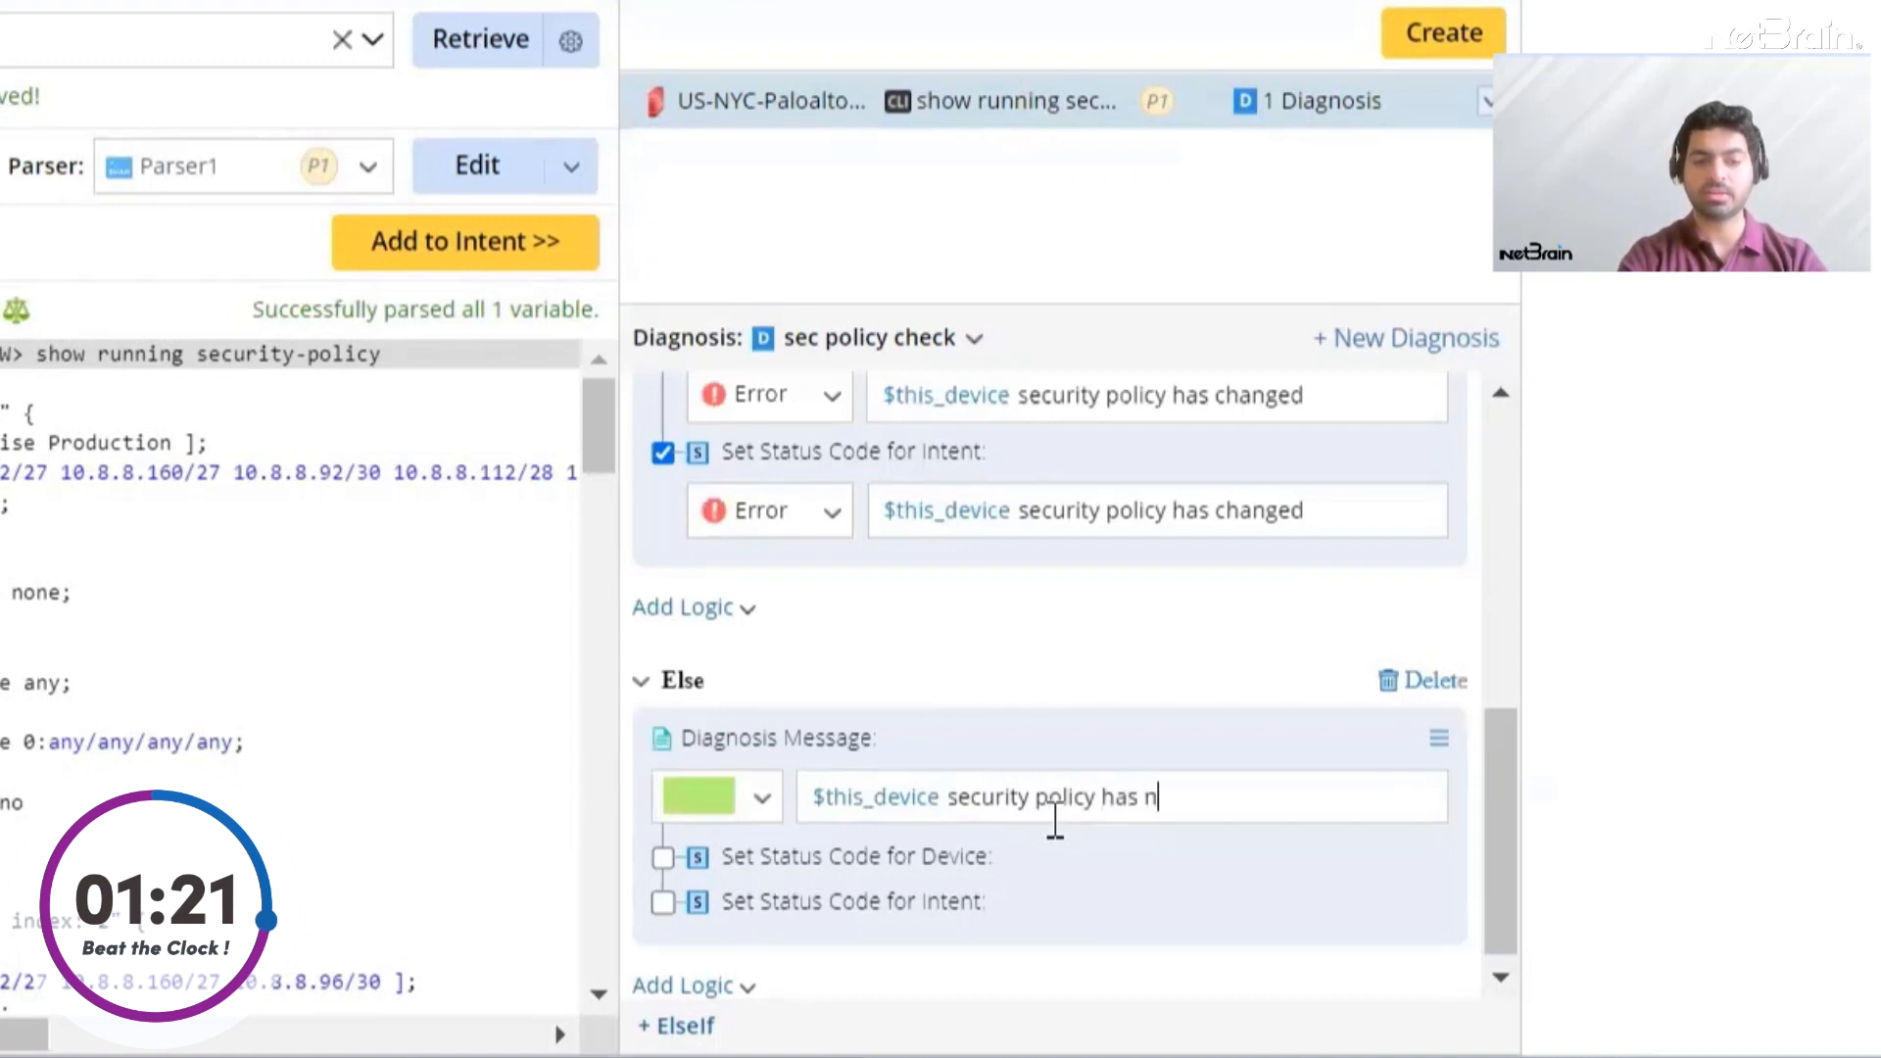
pyautogui.write('ot changed')
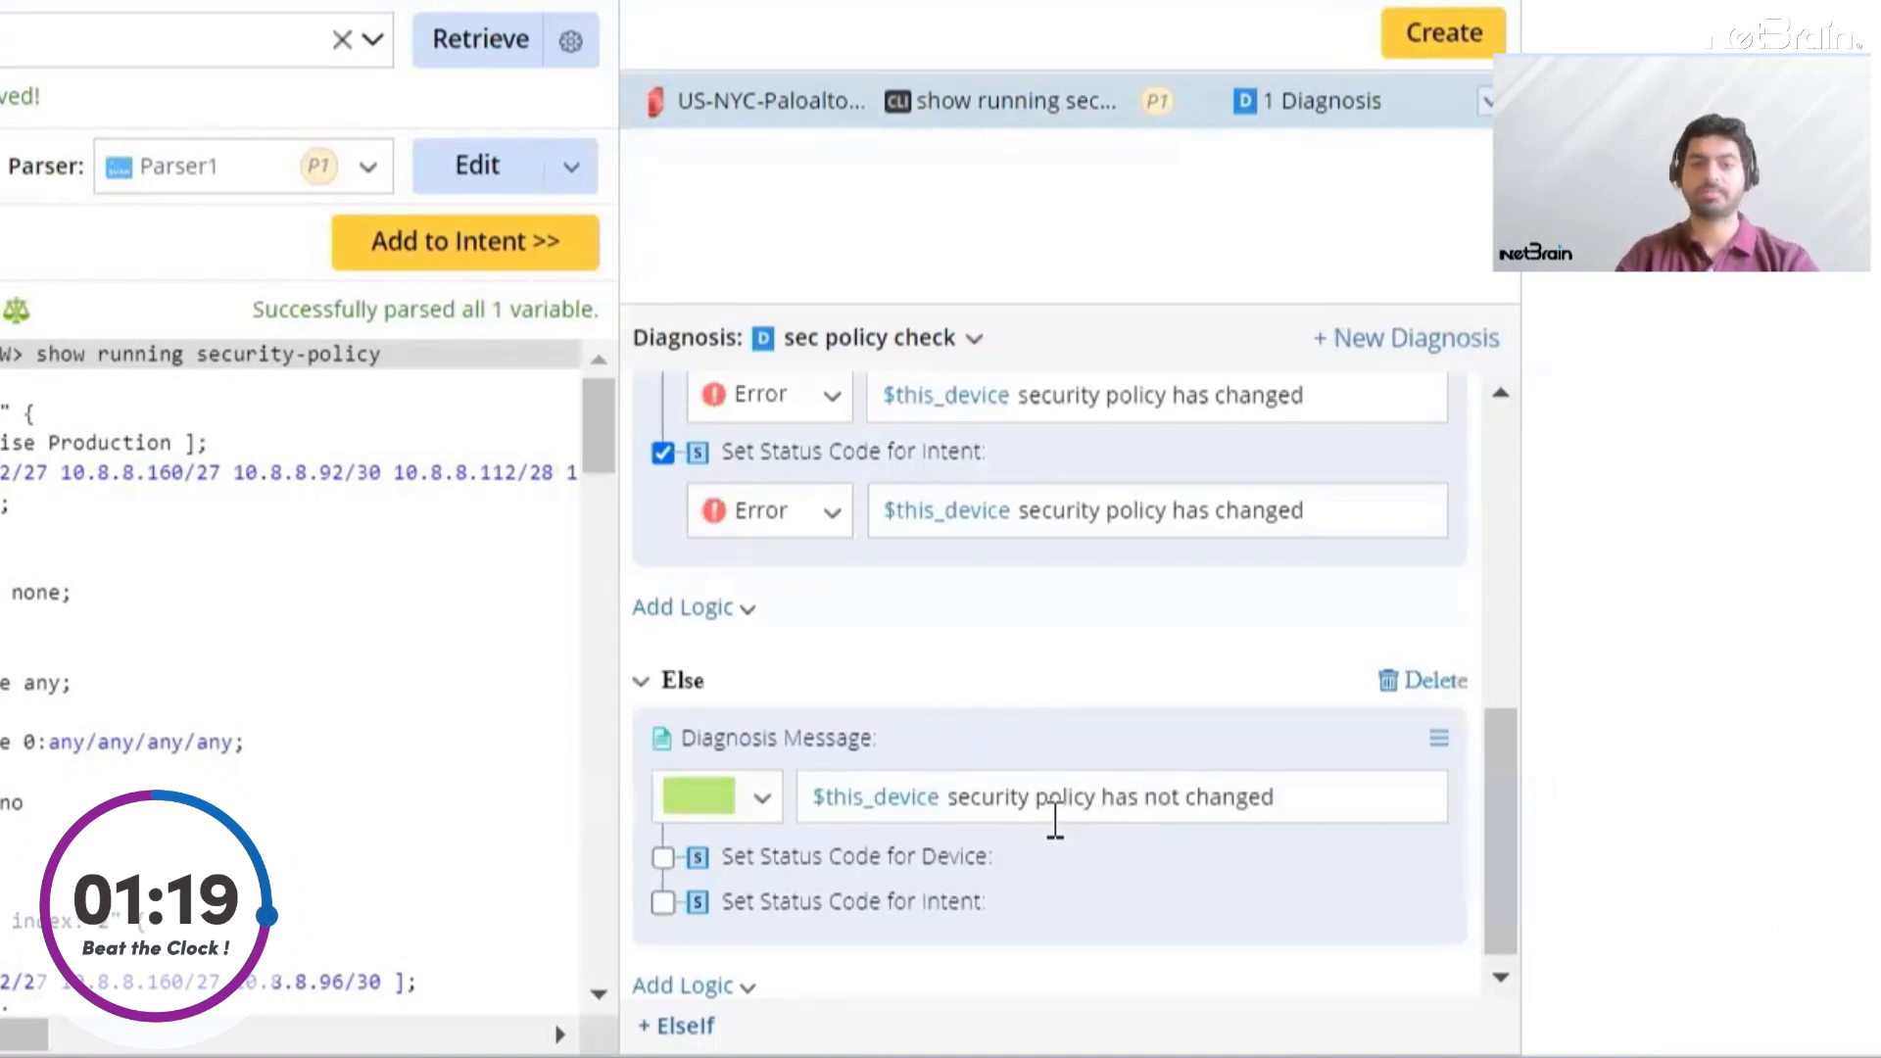
# Enable Success status codes for both the device and the intent in the Else branch
pyautogui.click(664, 858)
pyautogui.click(663, 974)
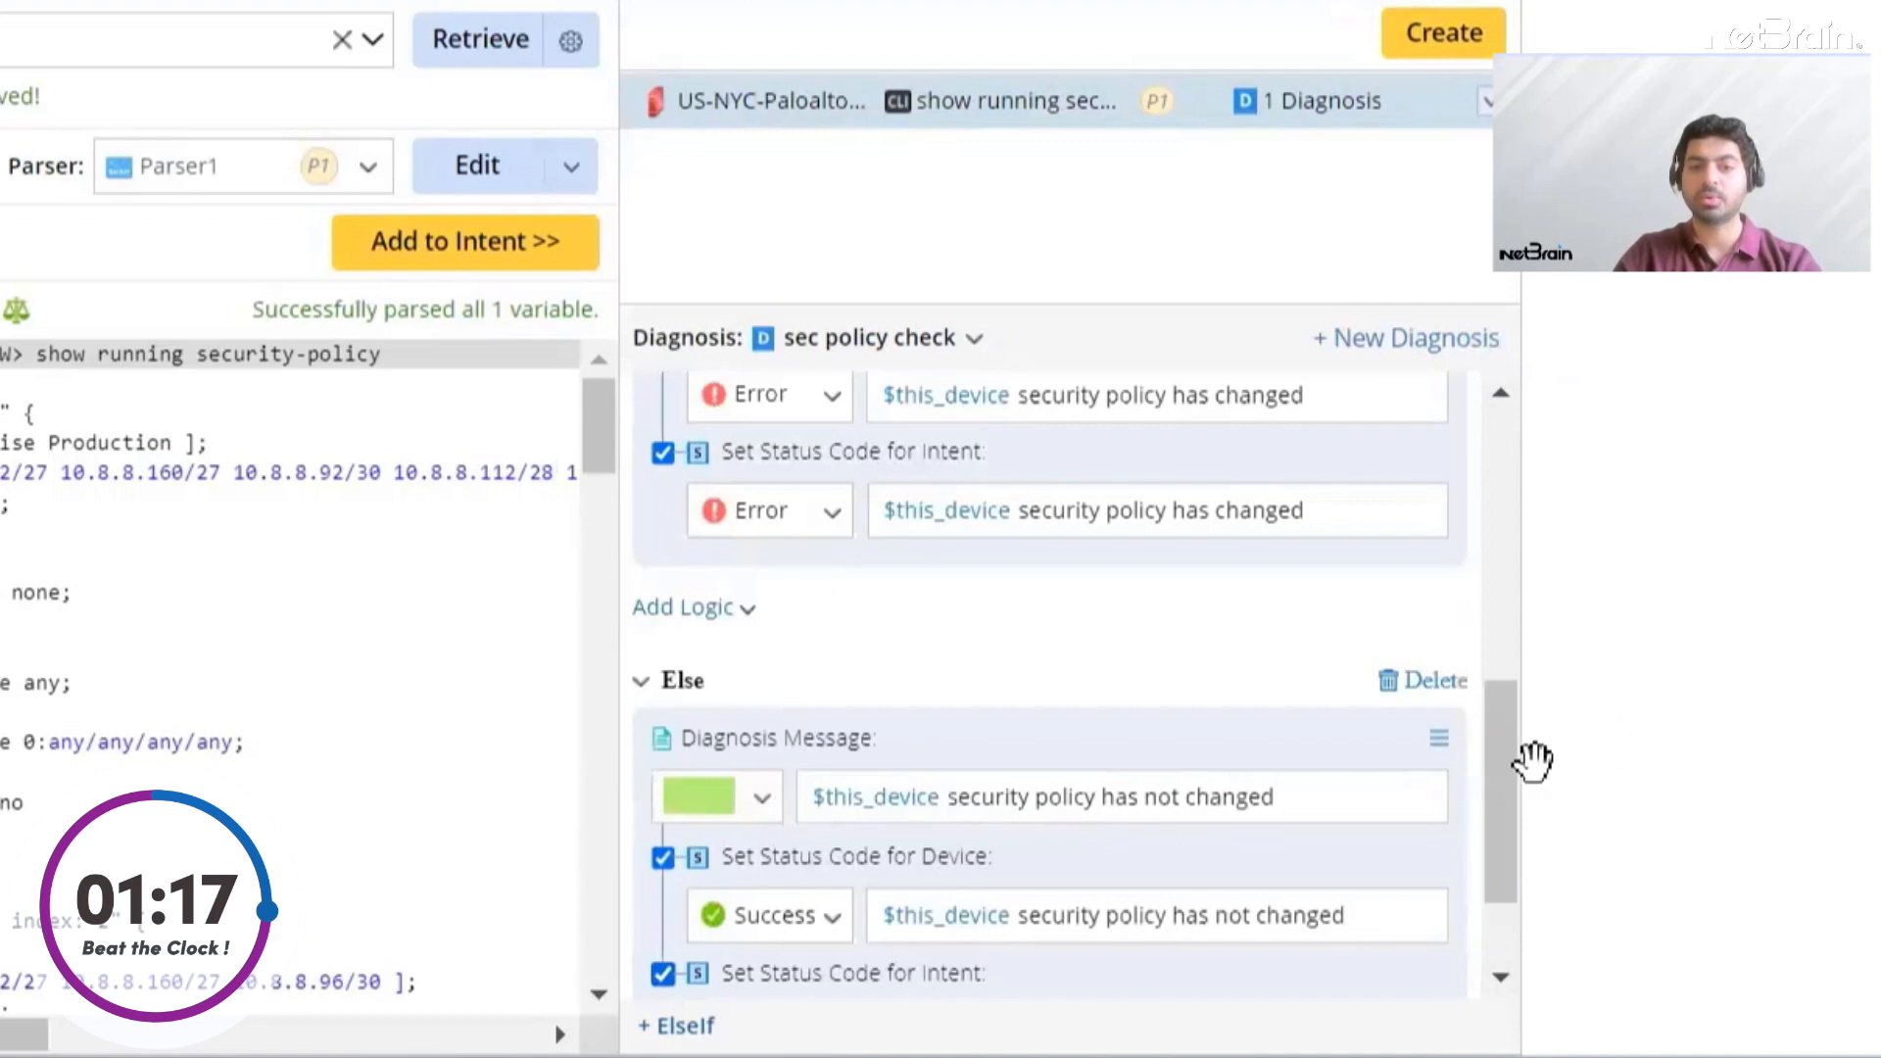
pyautogui.moveTo(1509, 743); pyautogui.dragTo(1510, 802)
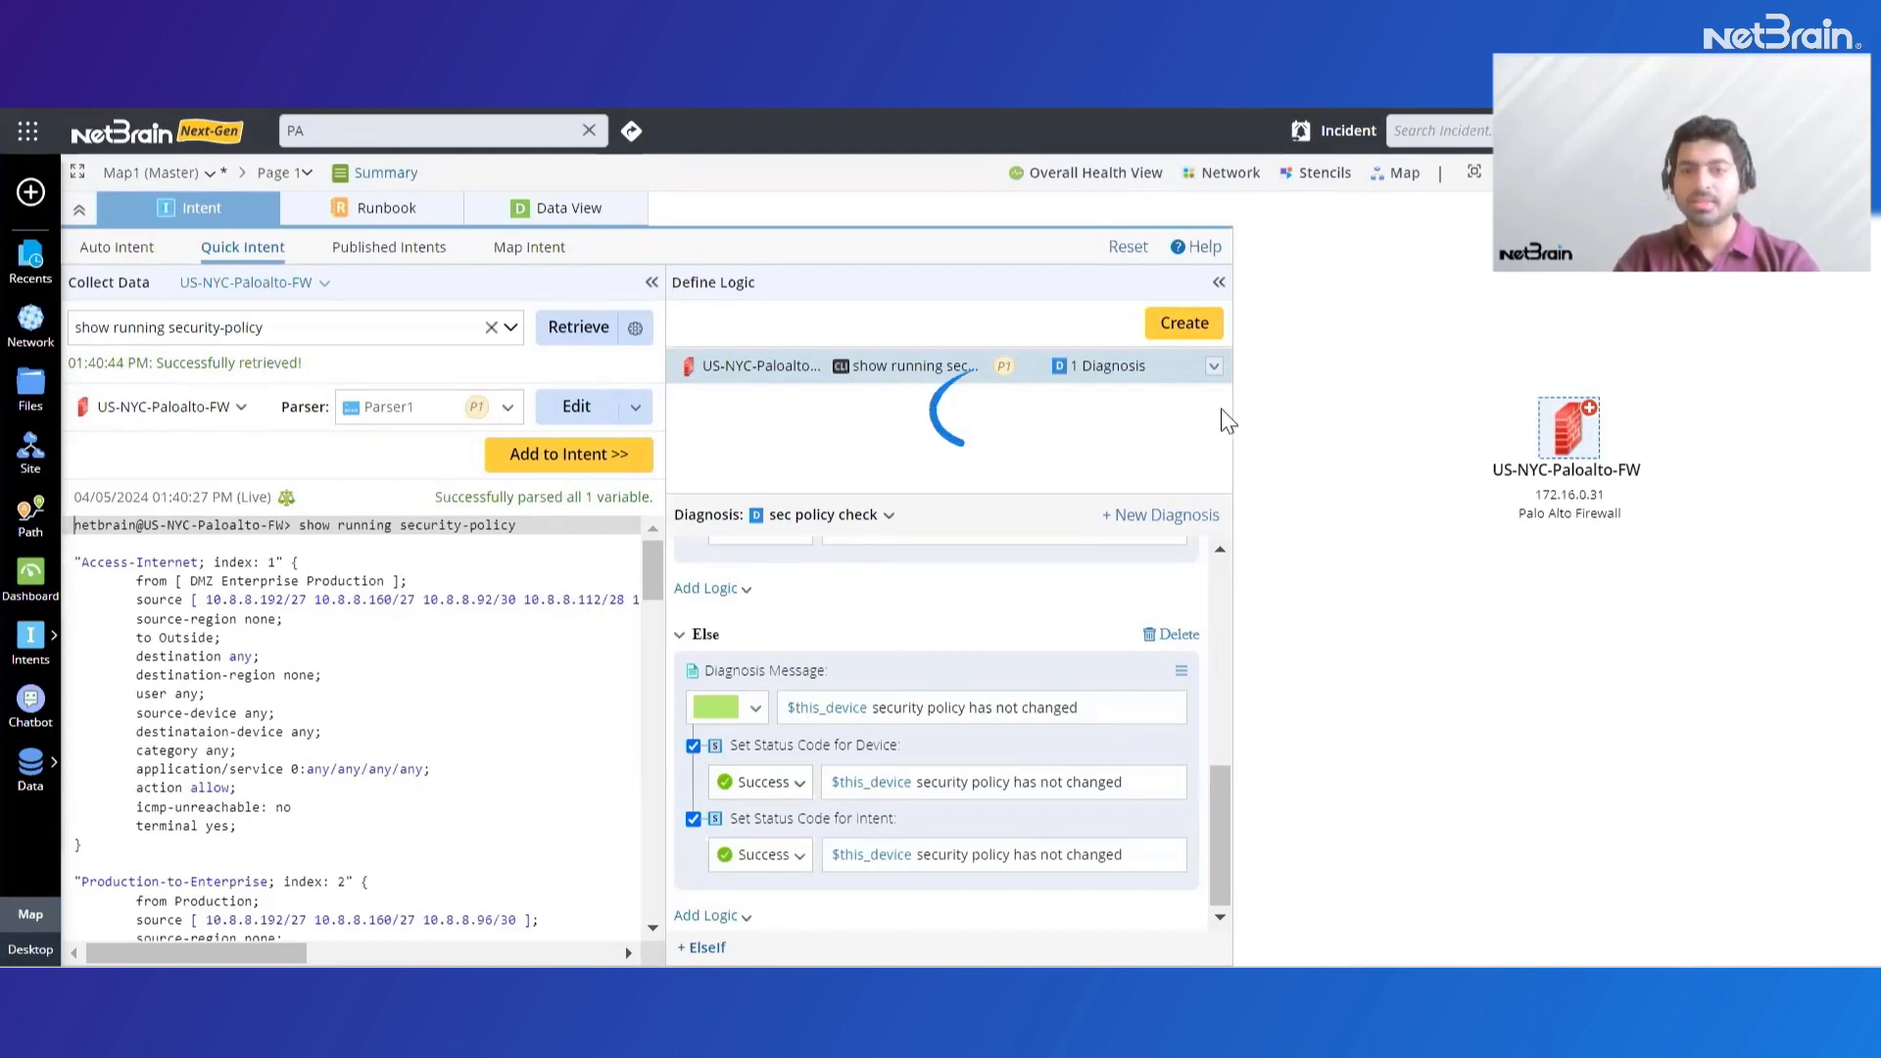
# Create the intent, run it with live data, and review the execution result
pyautogui.click(1180, 326)
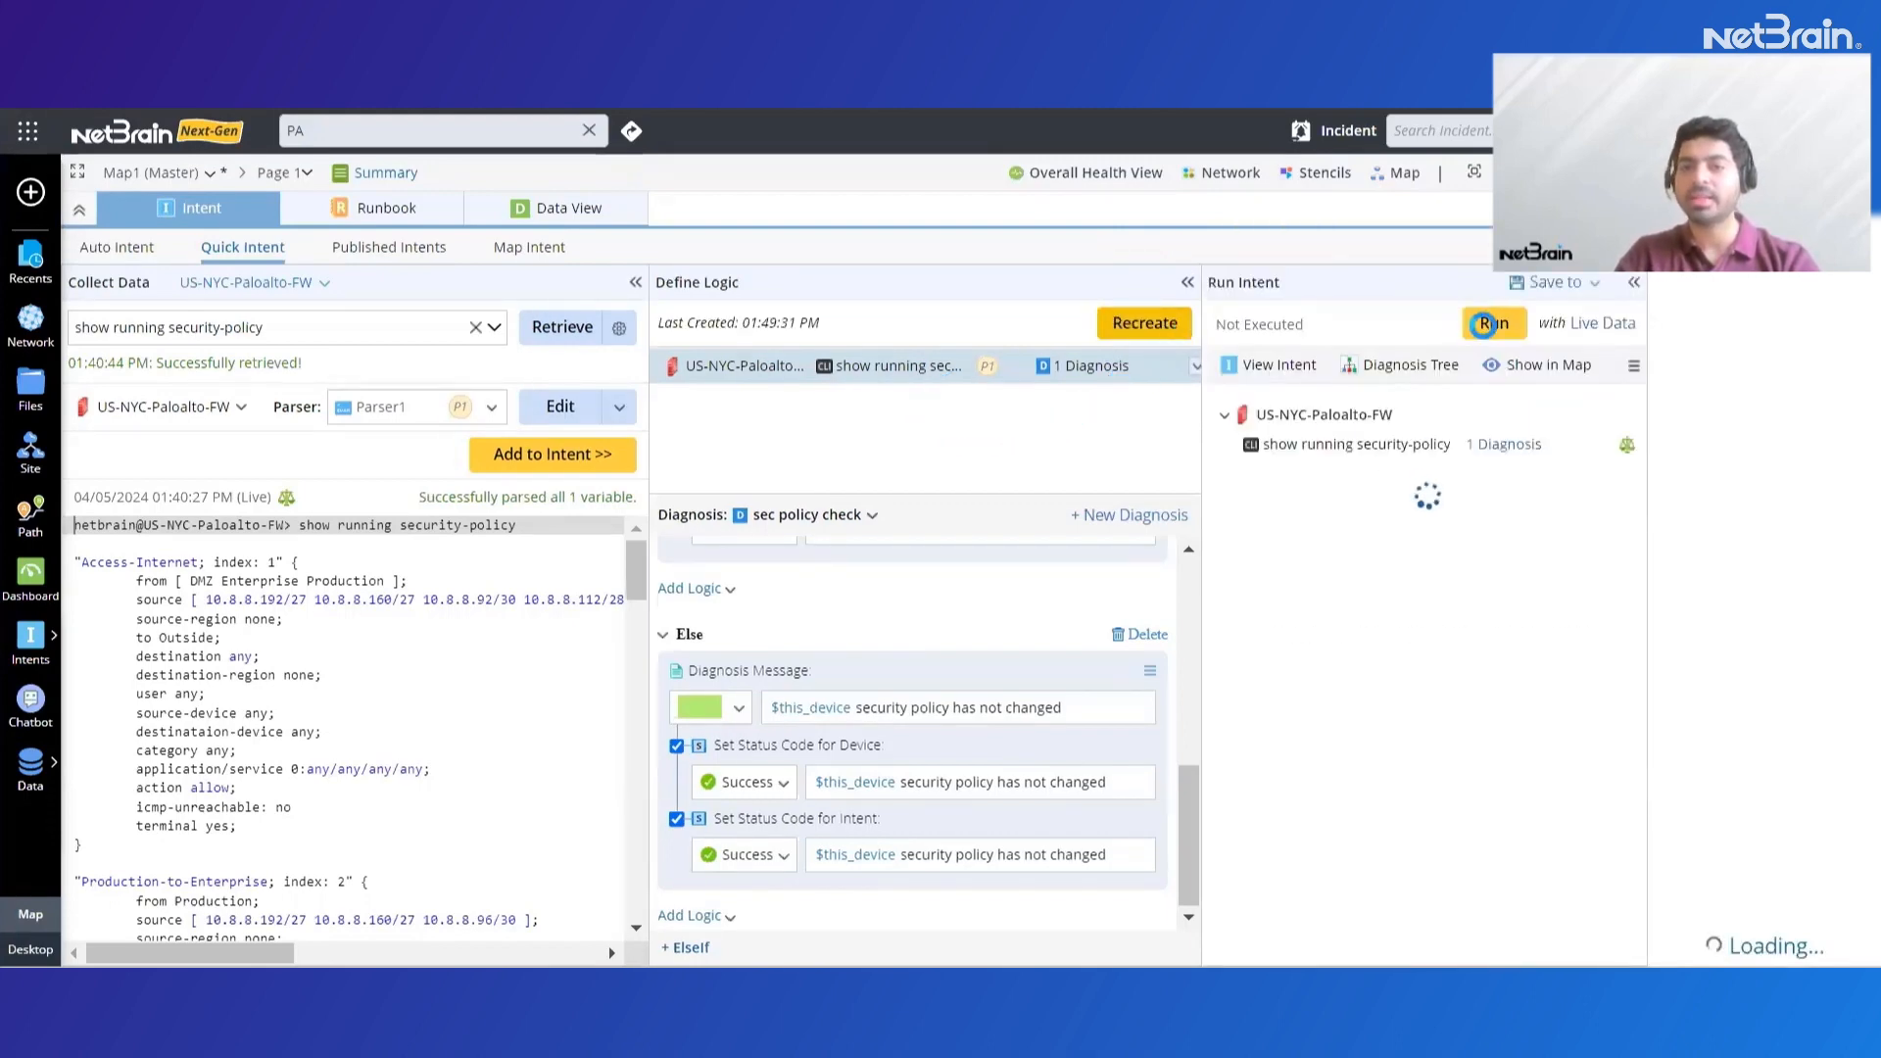
pyautogui.click(1484, 325)
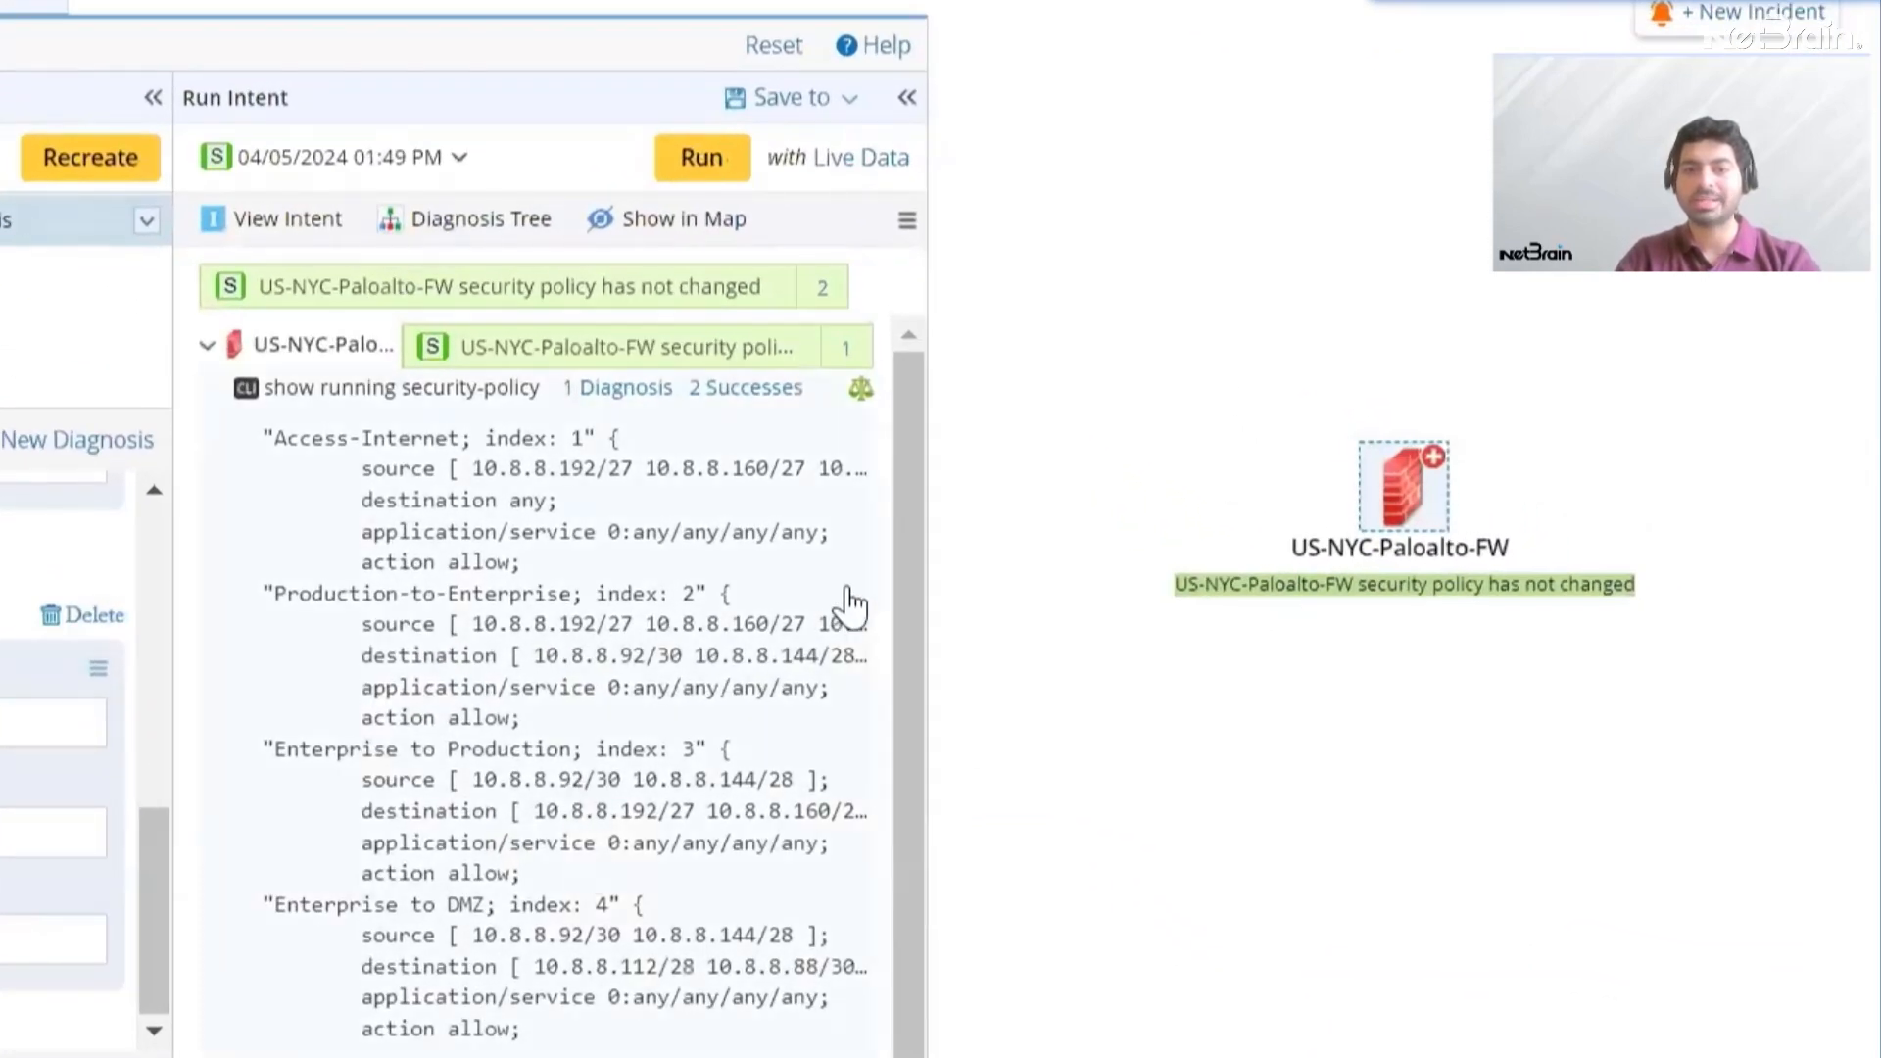
pyautogui.scroll(-1, 848, 605)
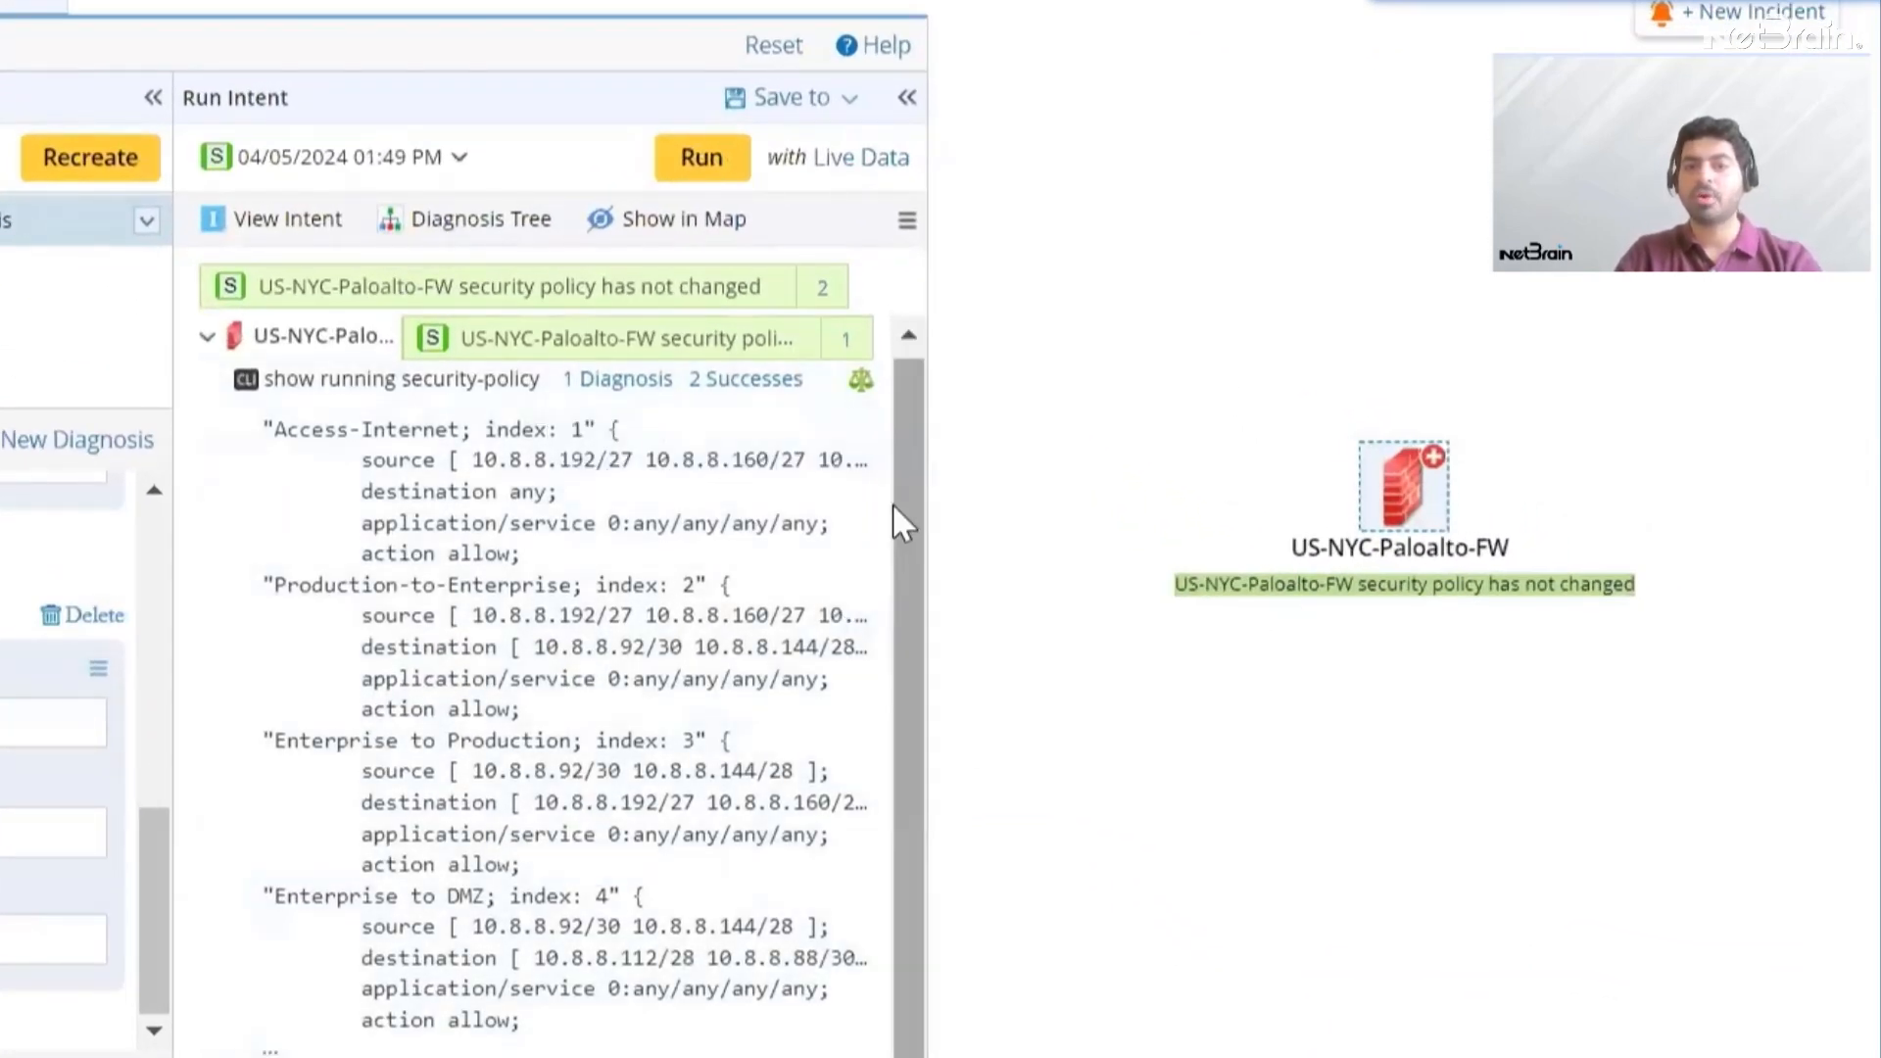
# Save the intent as a common intent named "security policy weekly check" under All Network Intents
pyautogui.click(841, 103)
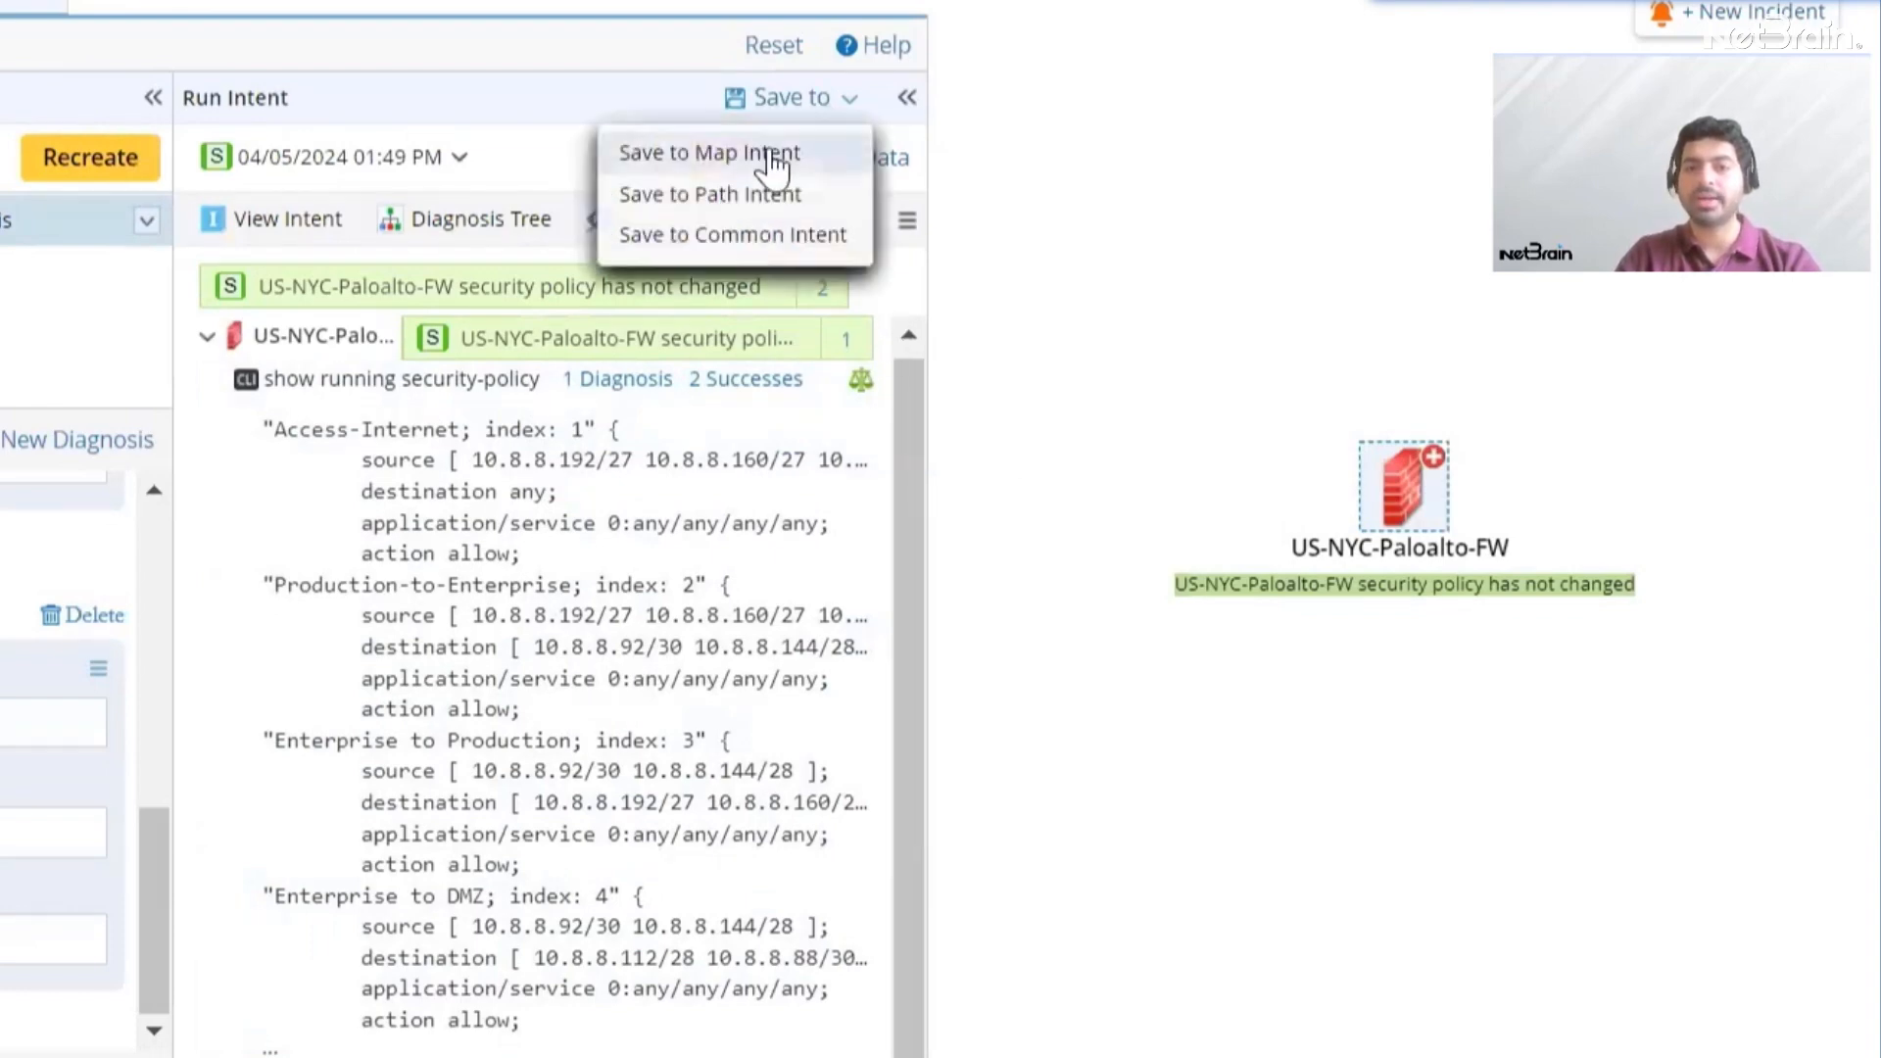
pyautogui.click(824, 236)
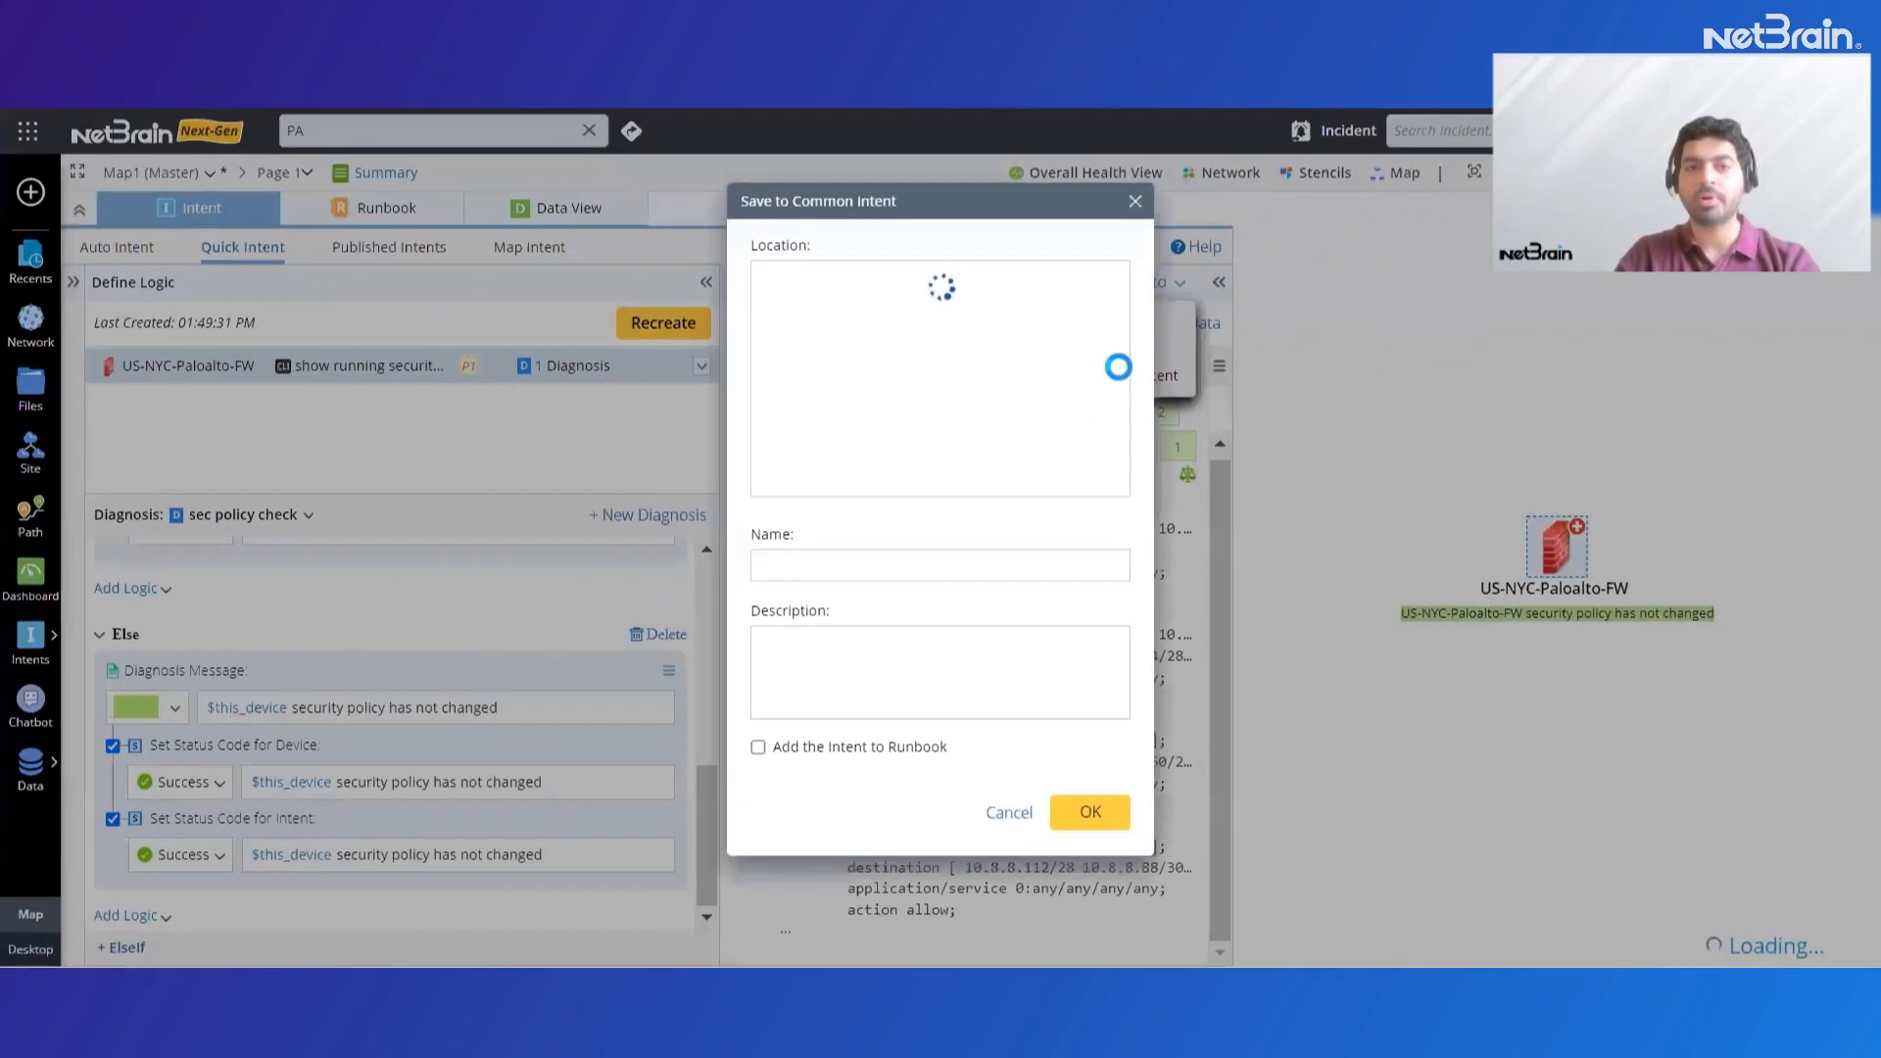
pyautogui.click(851, 569)
pyautogui.write('security ')
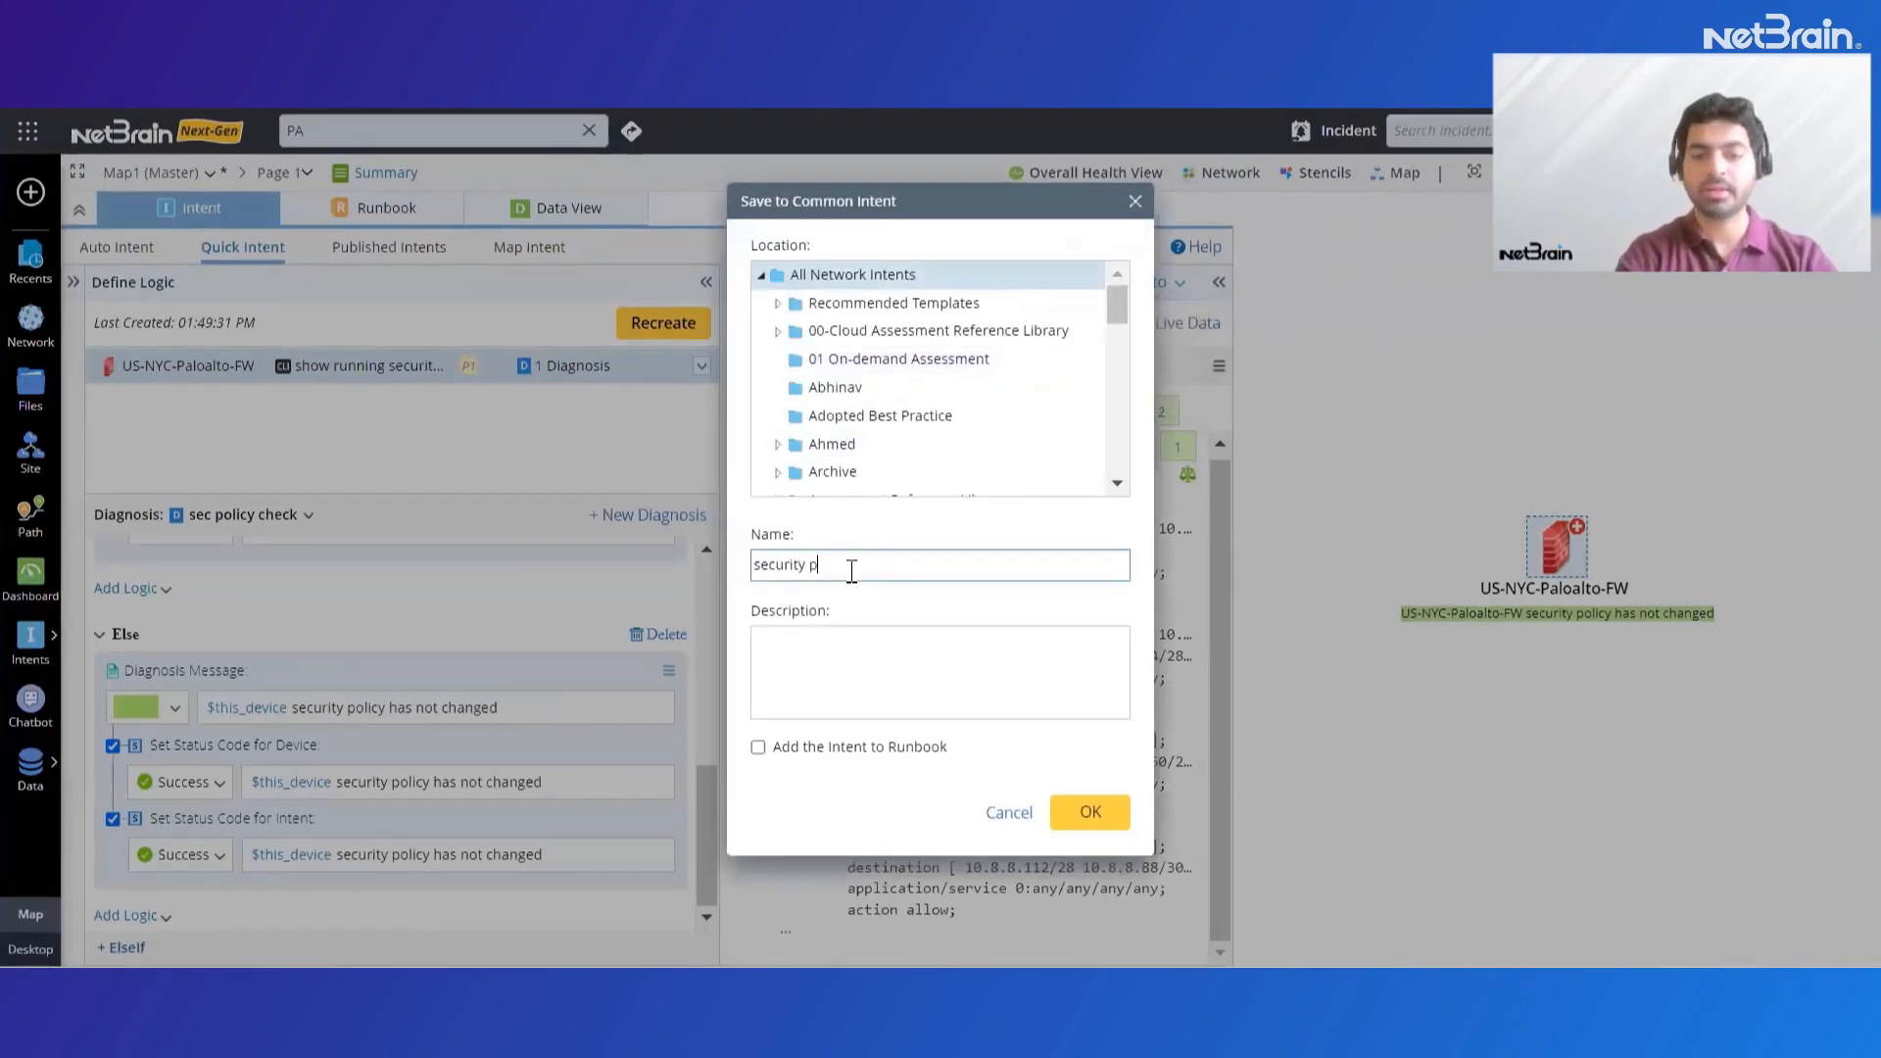
pyautogui.write('policy weekly check')
pyautogui.click(1090, 813)
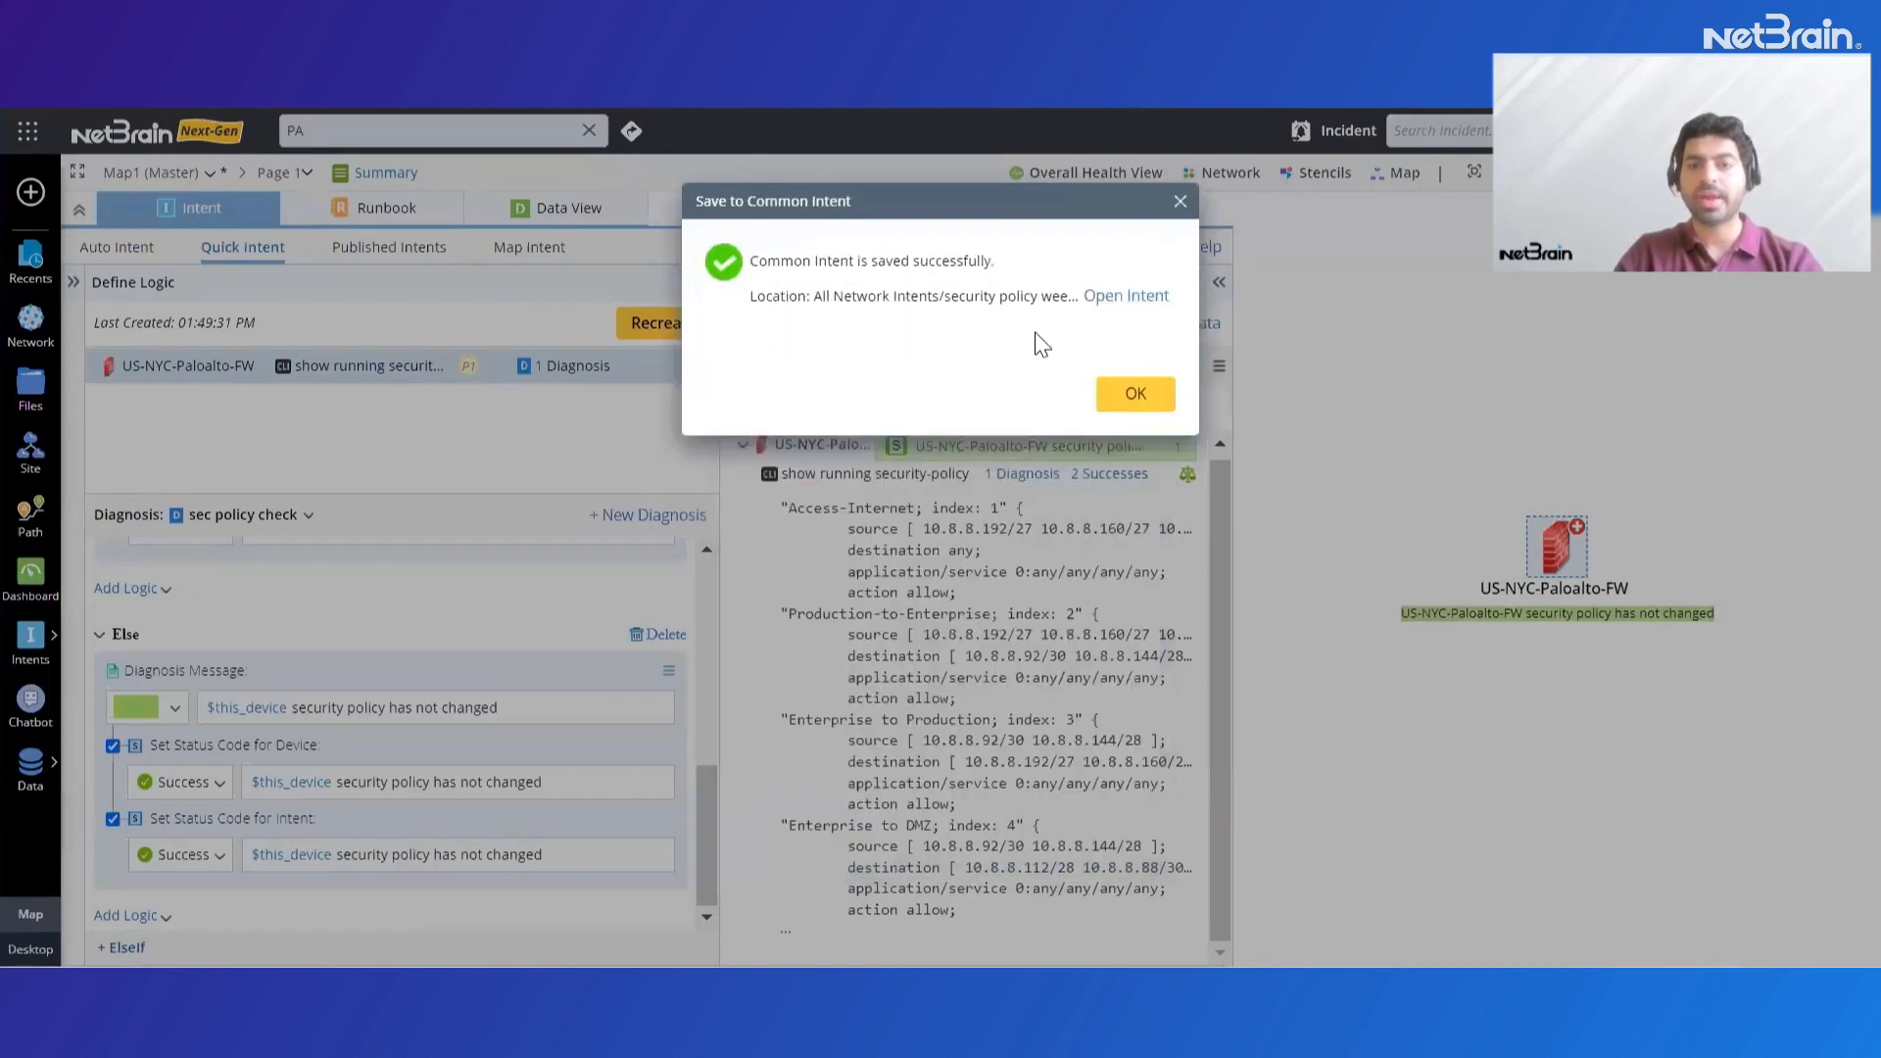
# Open the saved common intent and launch the Intent Replication Wizard with it as the seed intent
pyautogui.click(1127, 300)
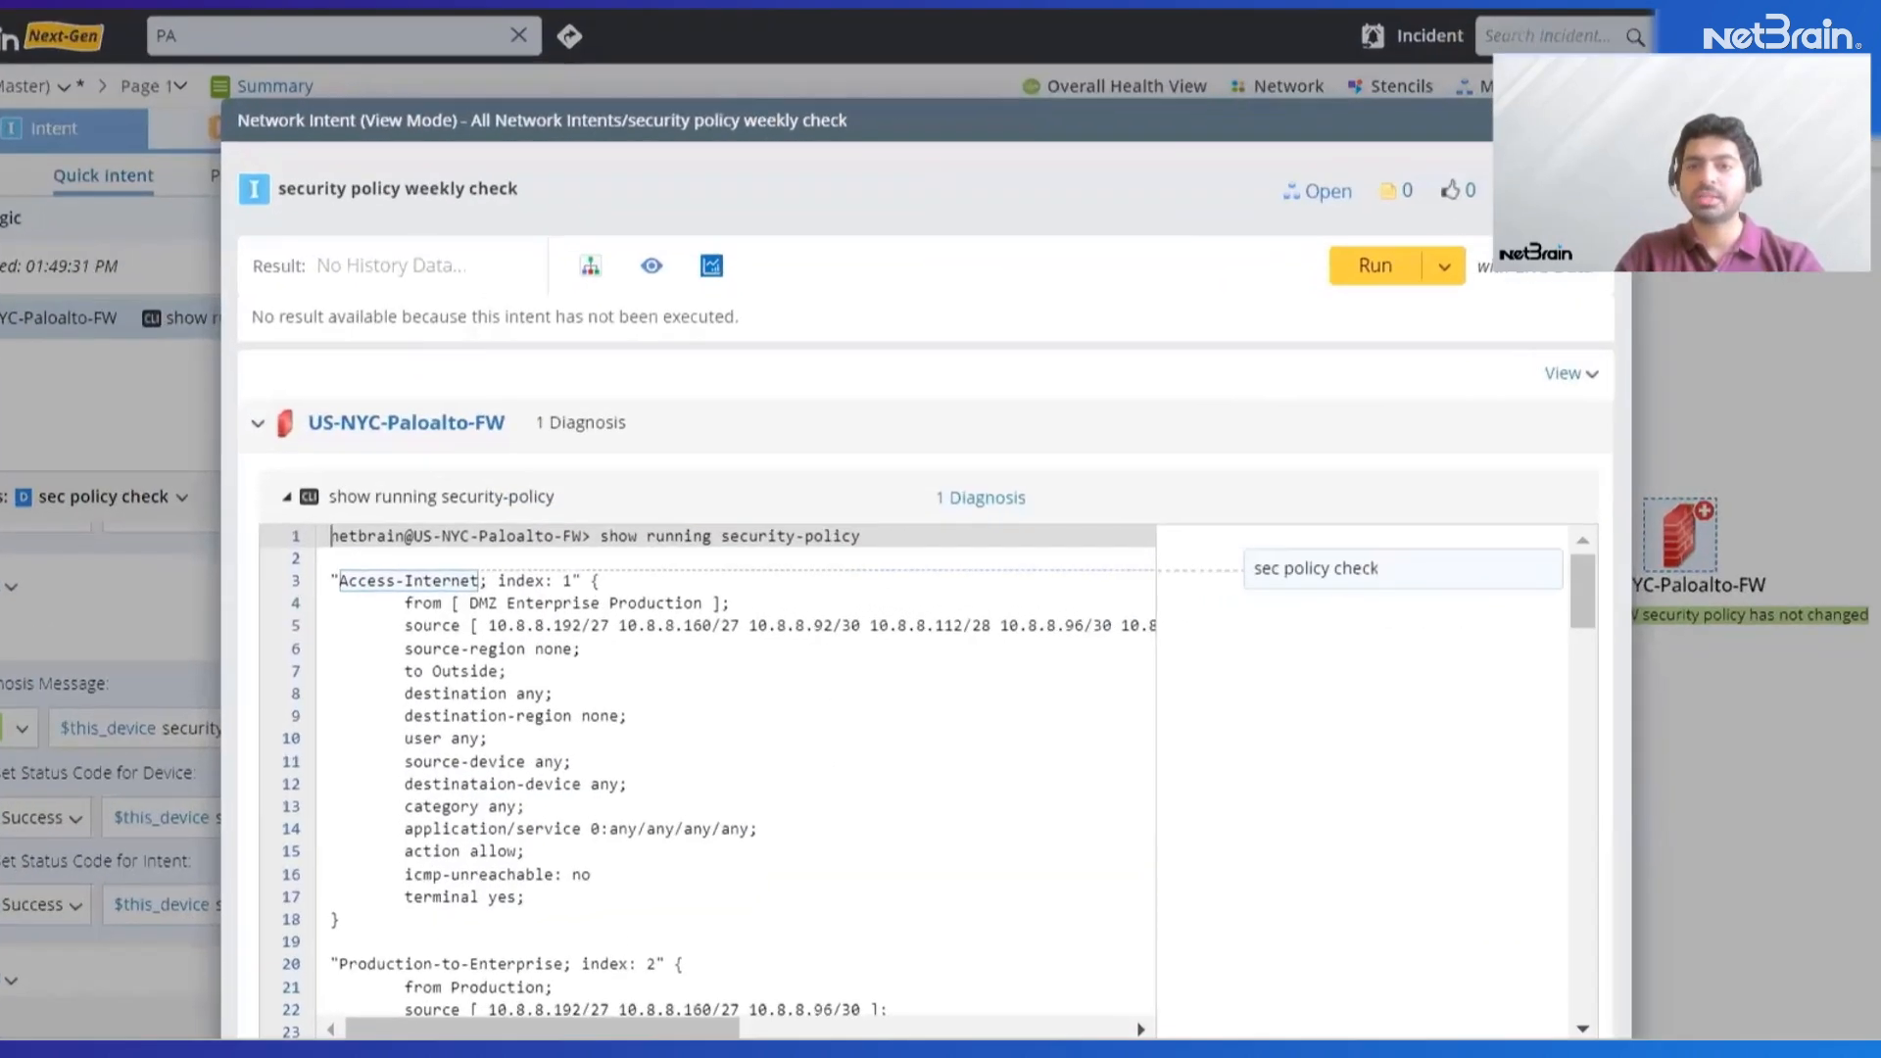
pyautogui.click(1491, 259)
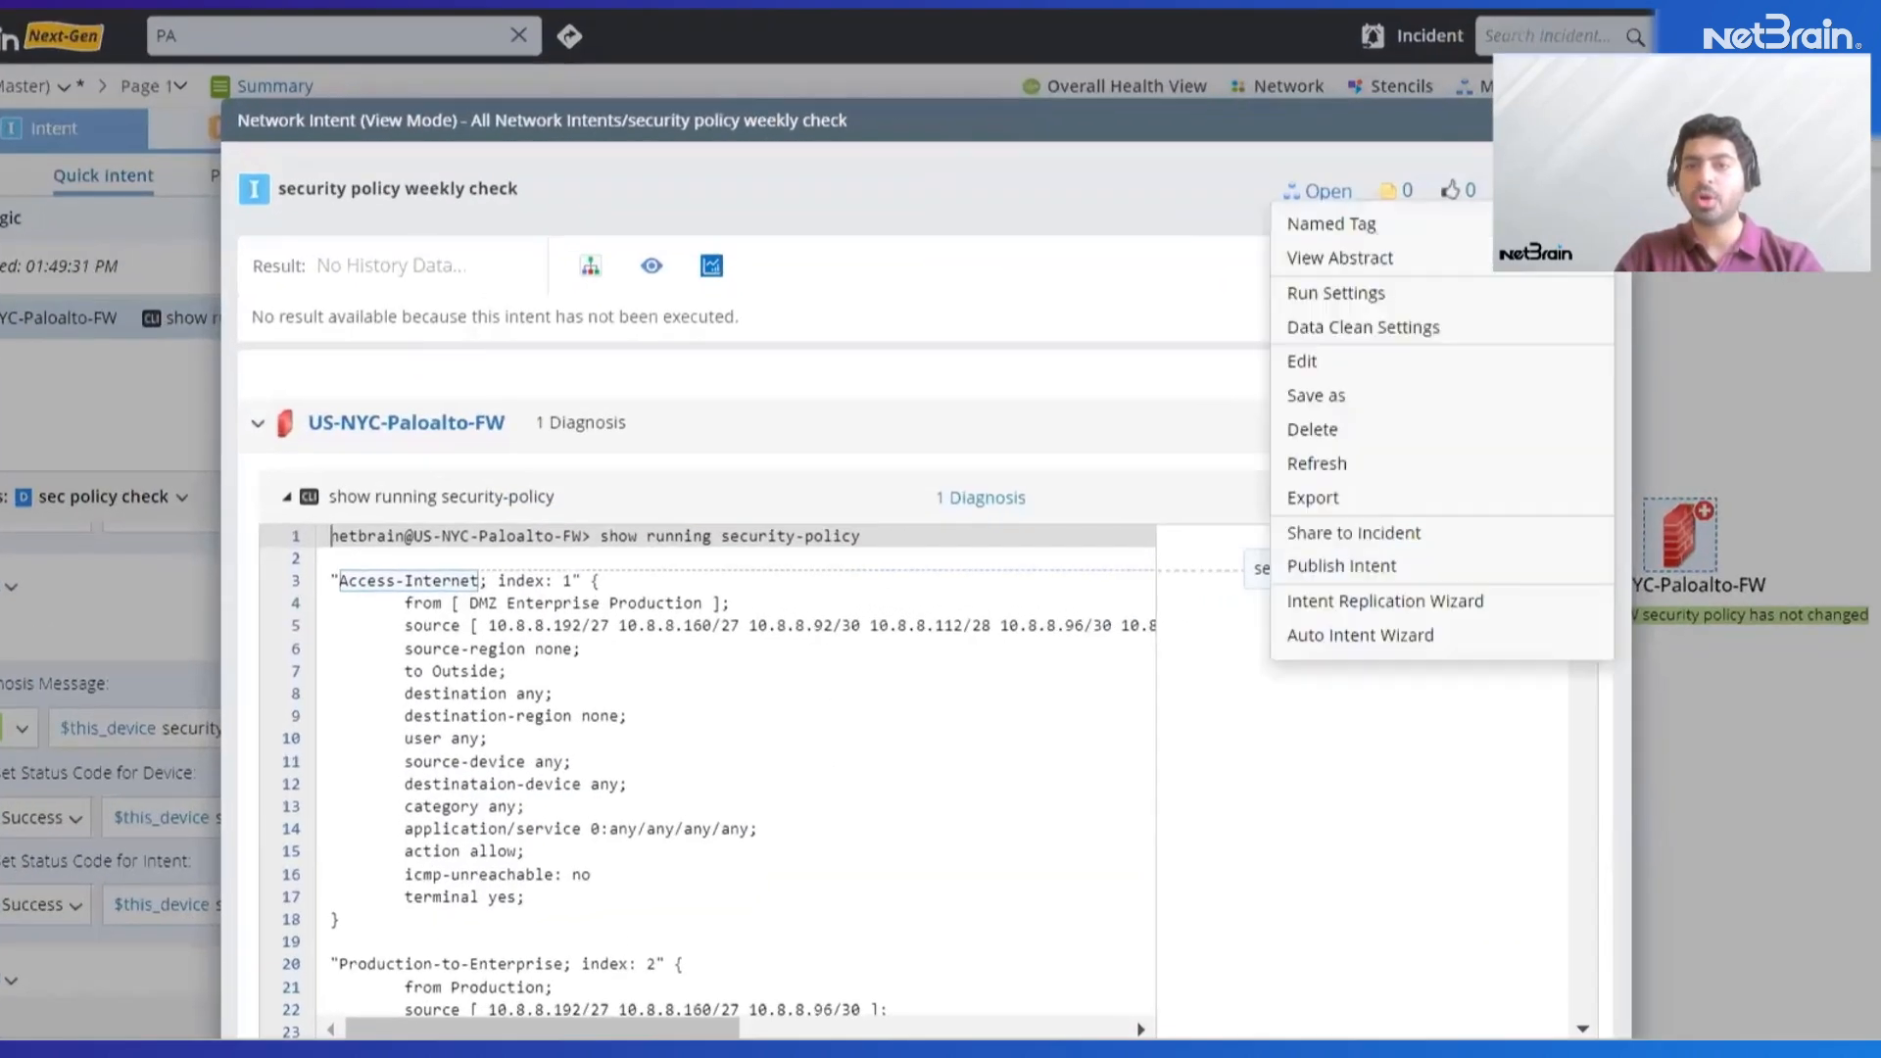
pyautogui.click(1408, 603)
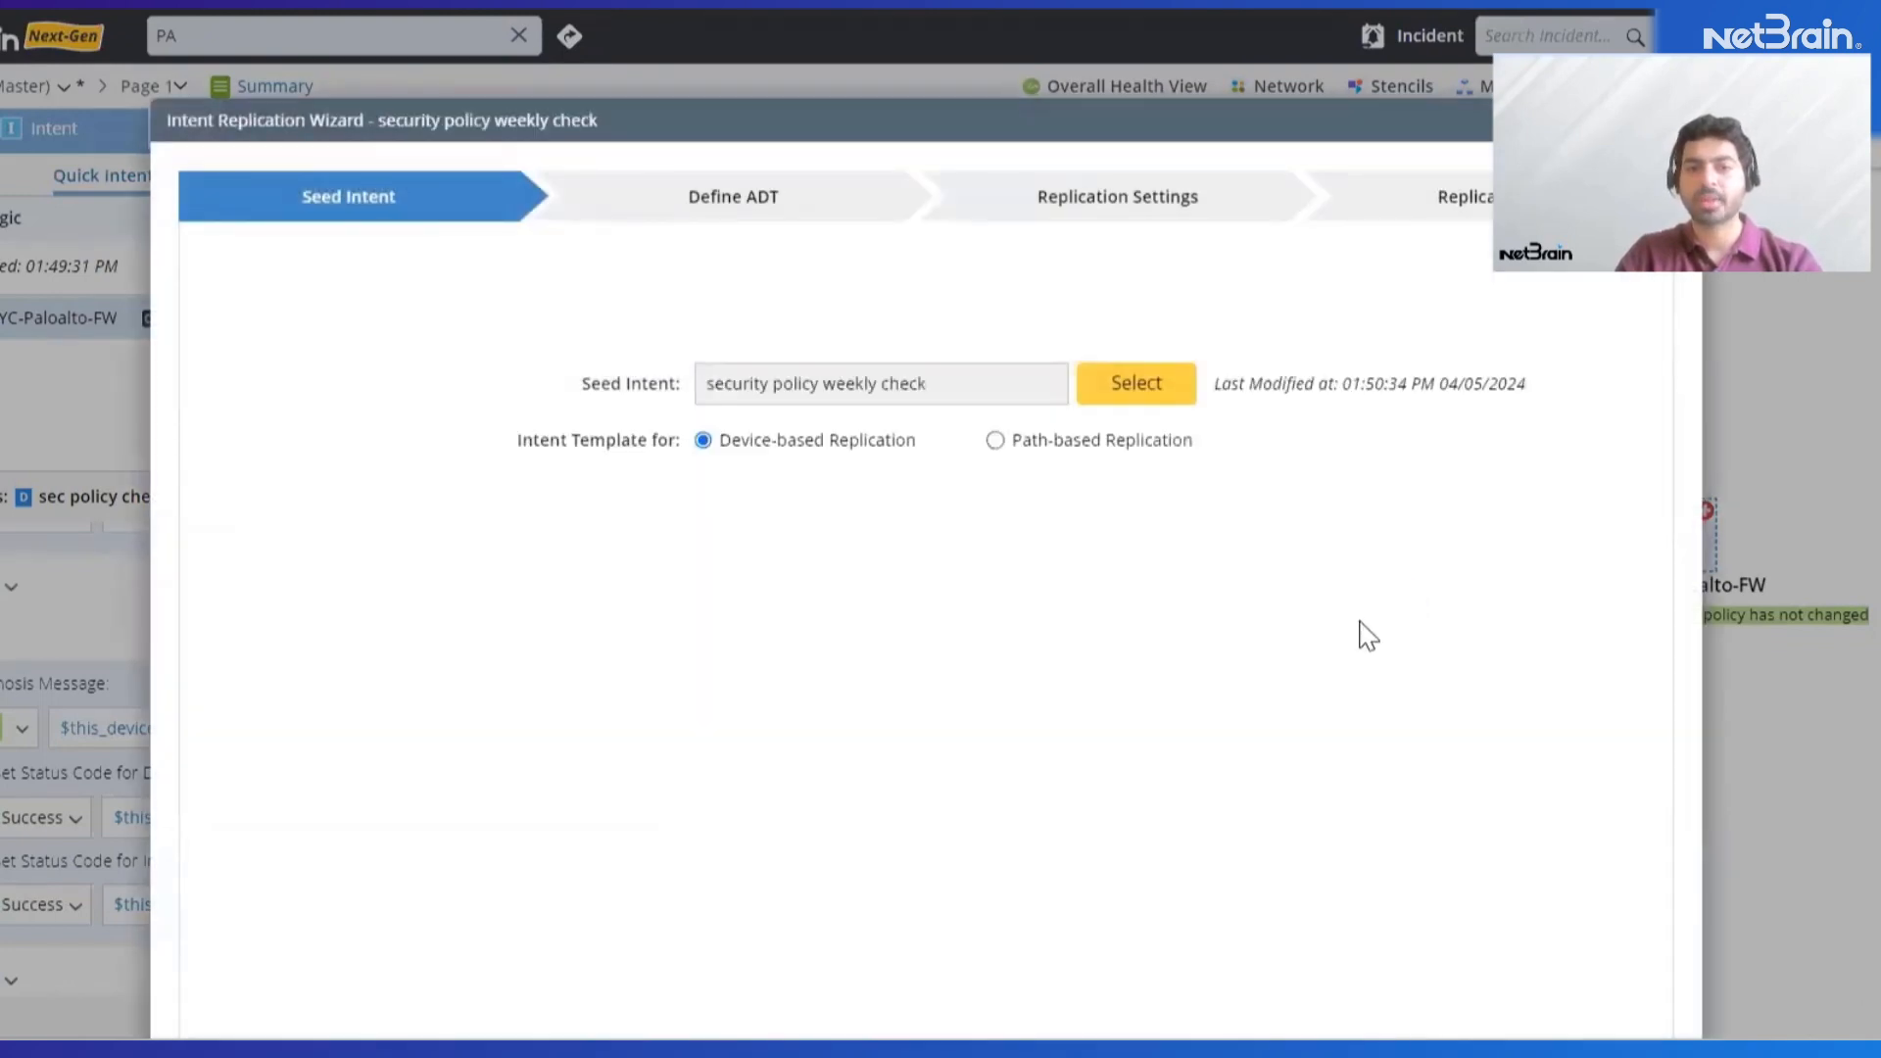
pyautogui.scroll(-2, 1360, 621)
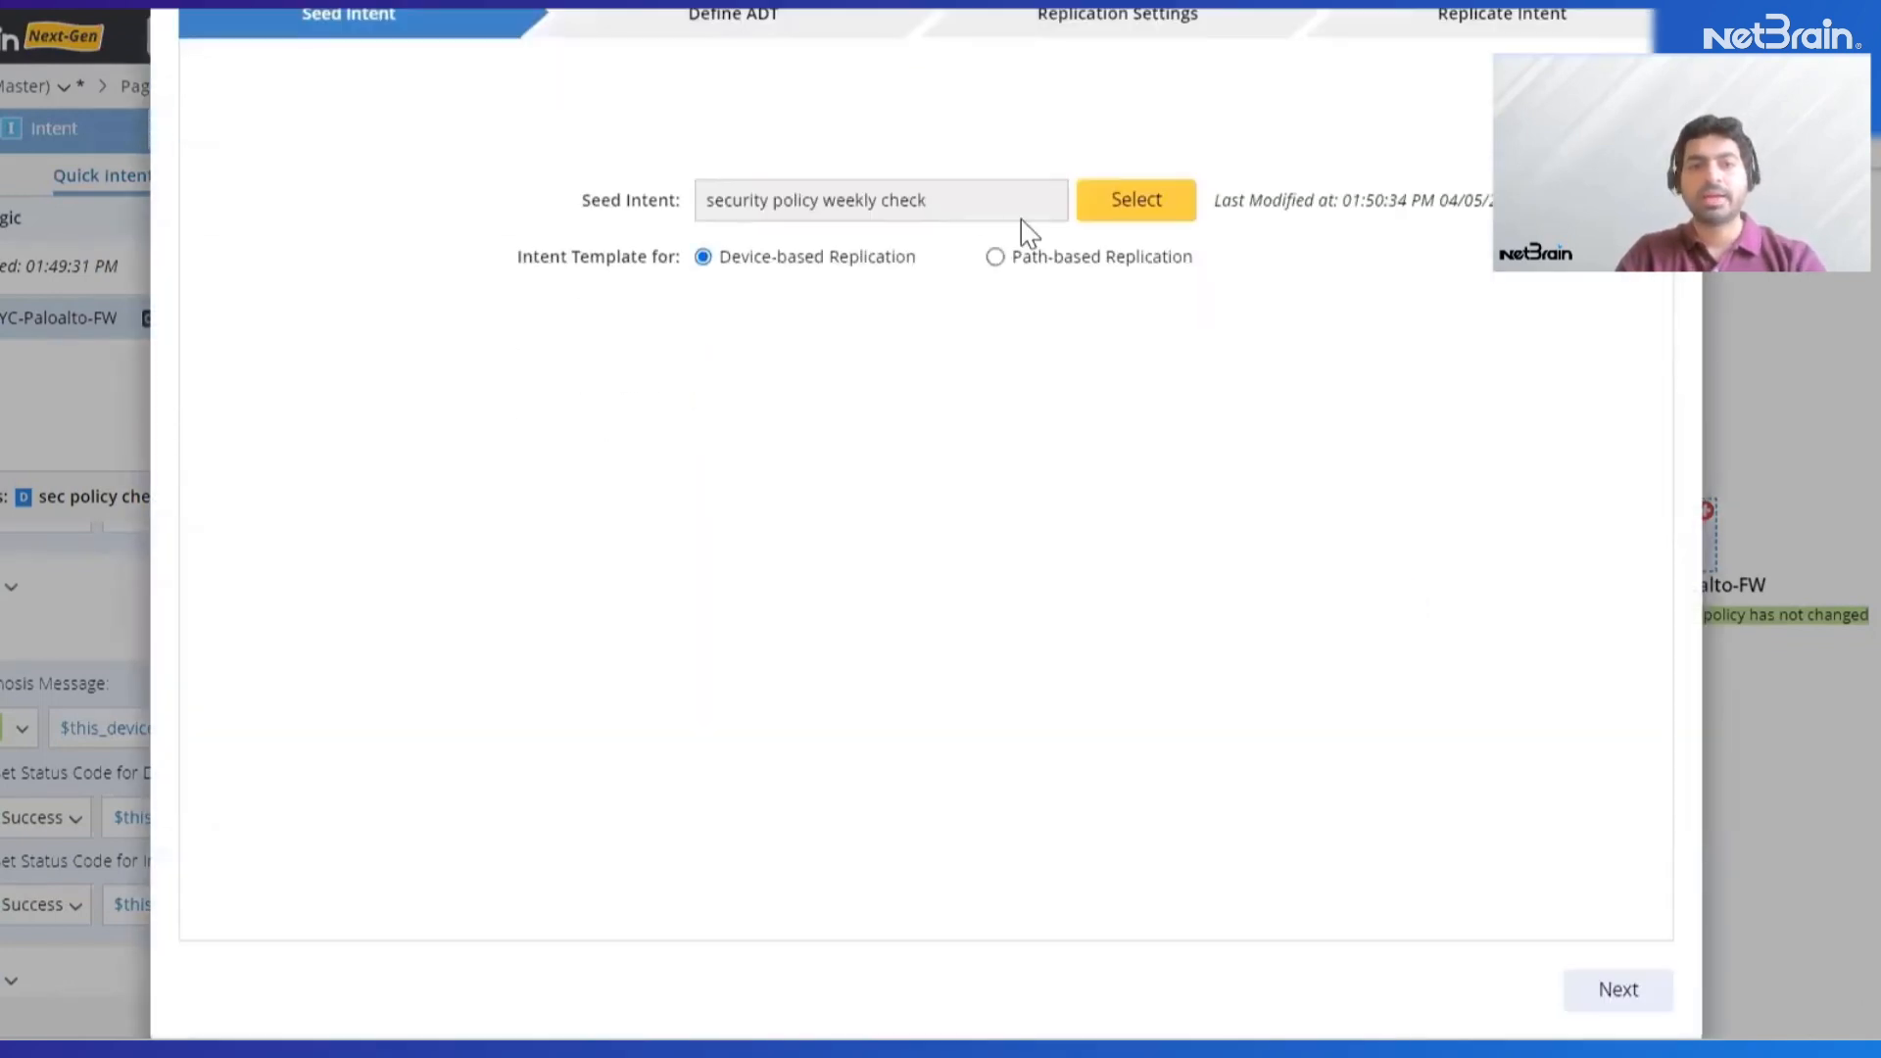
# Keep device-based replication for the seed intent and choose the existing Palo Alto Firewalls table under My Tables as the automation data table
pyautogui.click(1619, 994)
pyautogui.scroll(2, 990, 299)
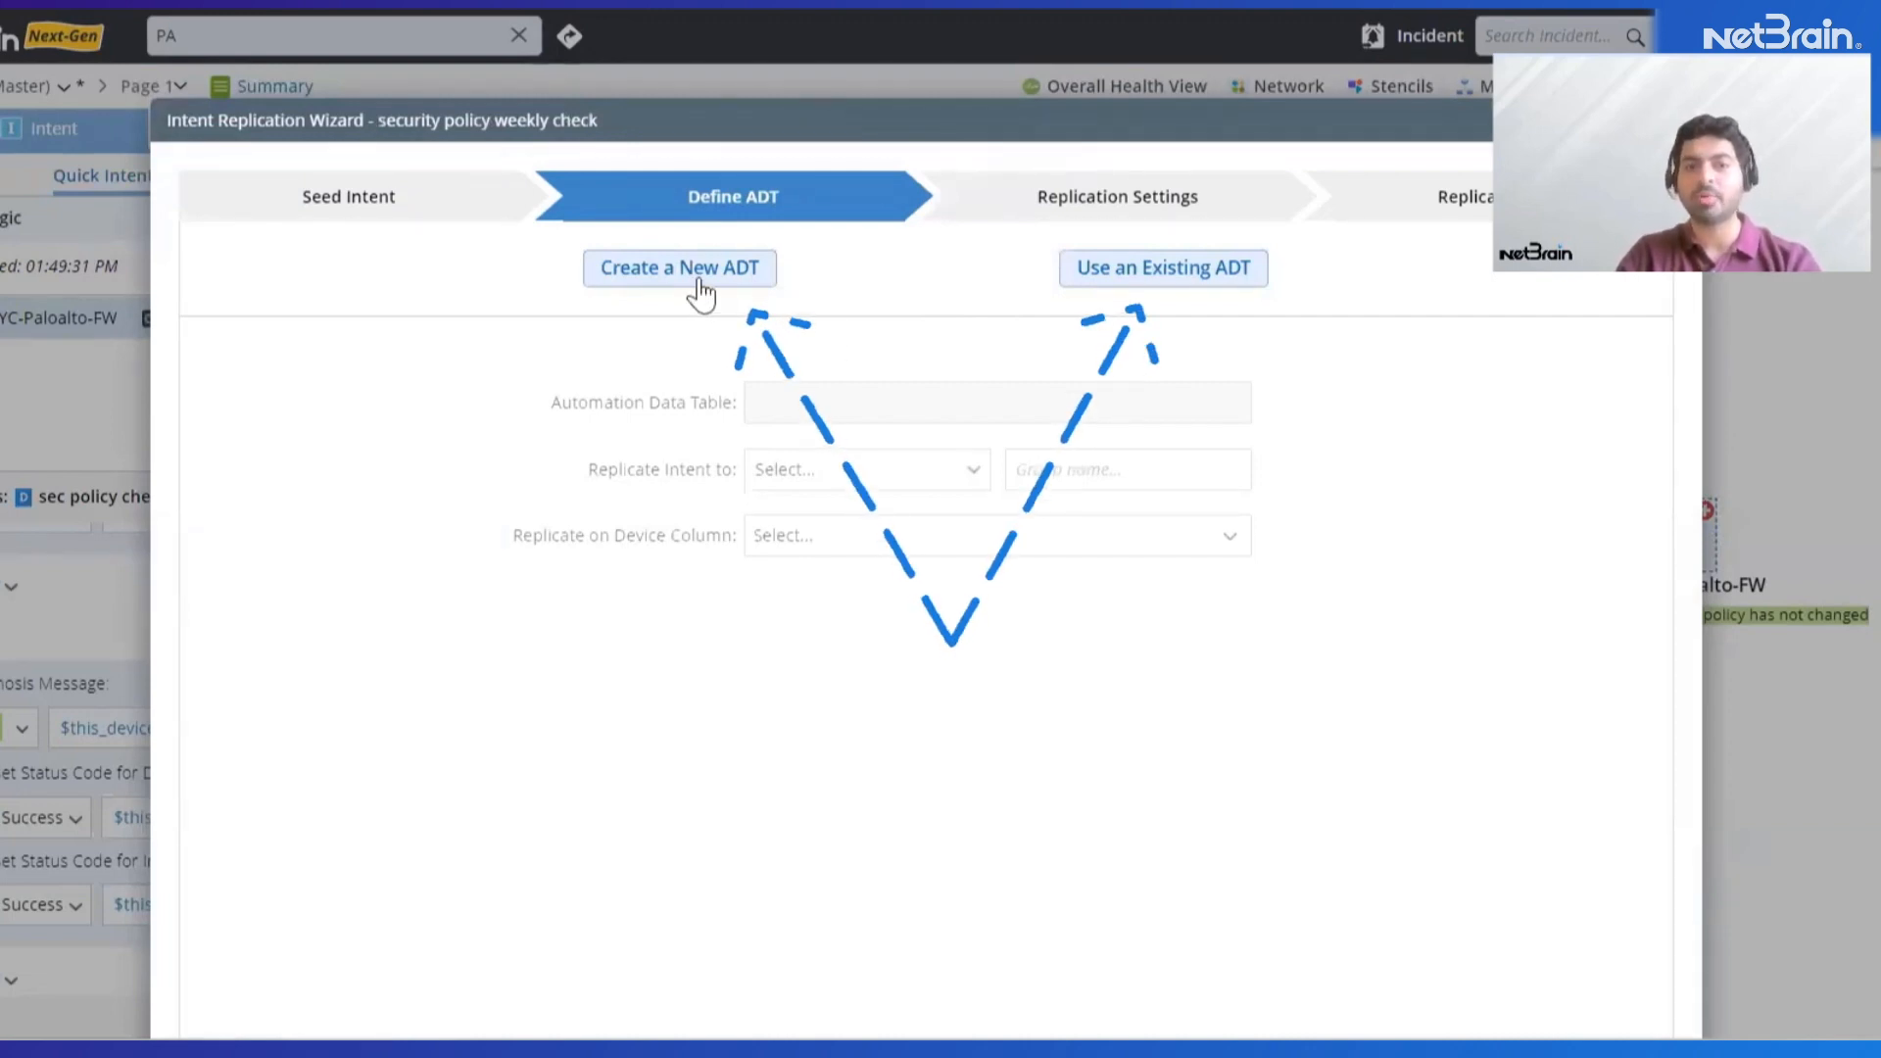
pyautogui.click(1149, 280)
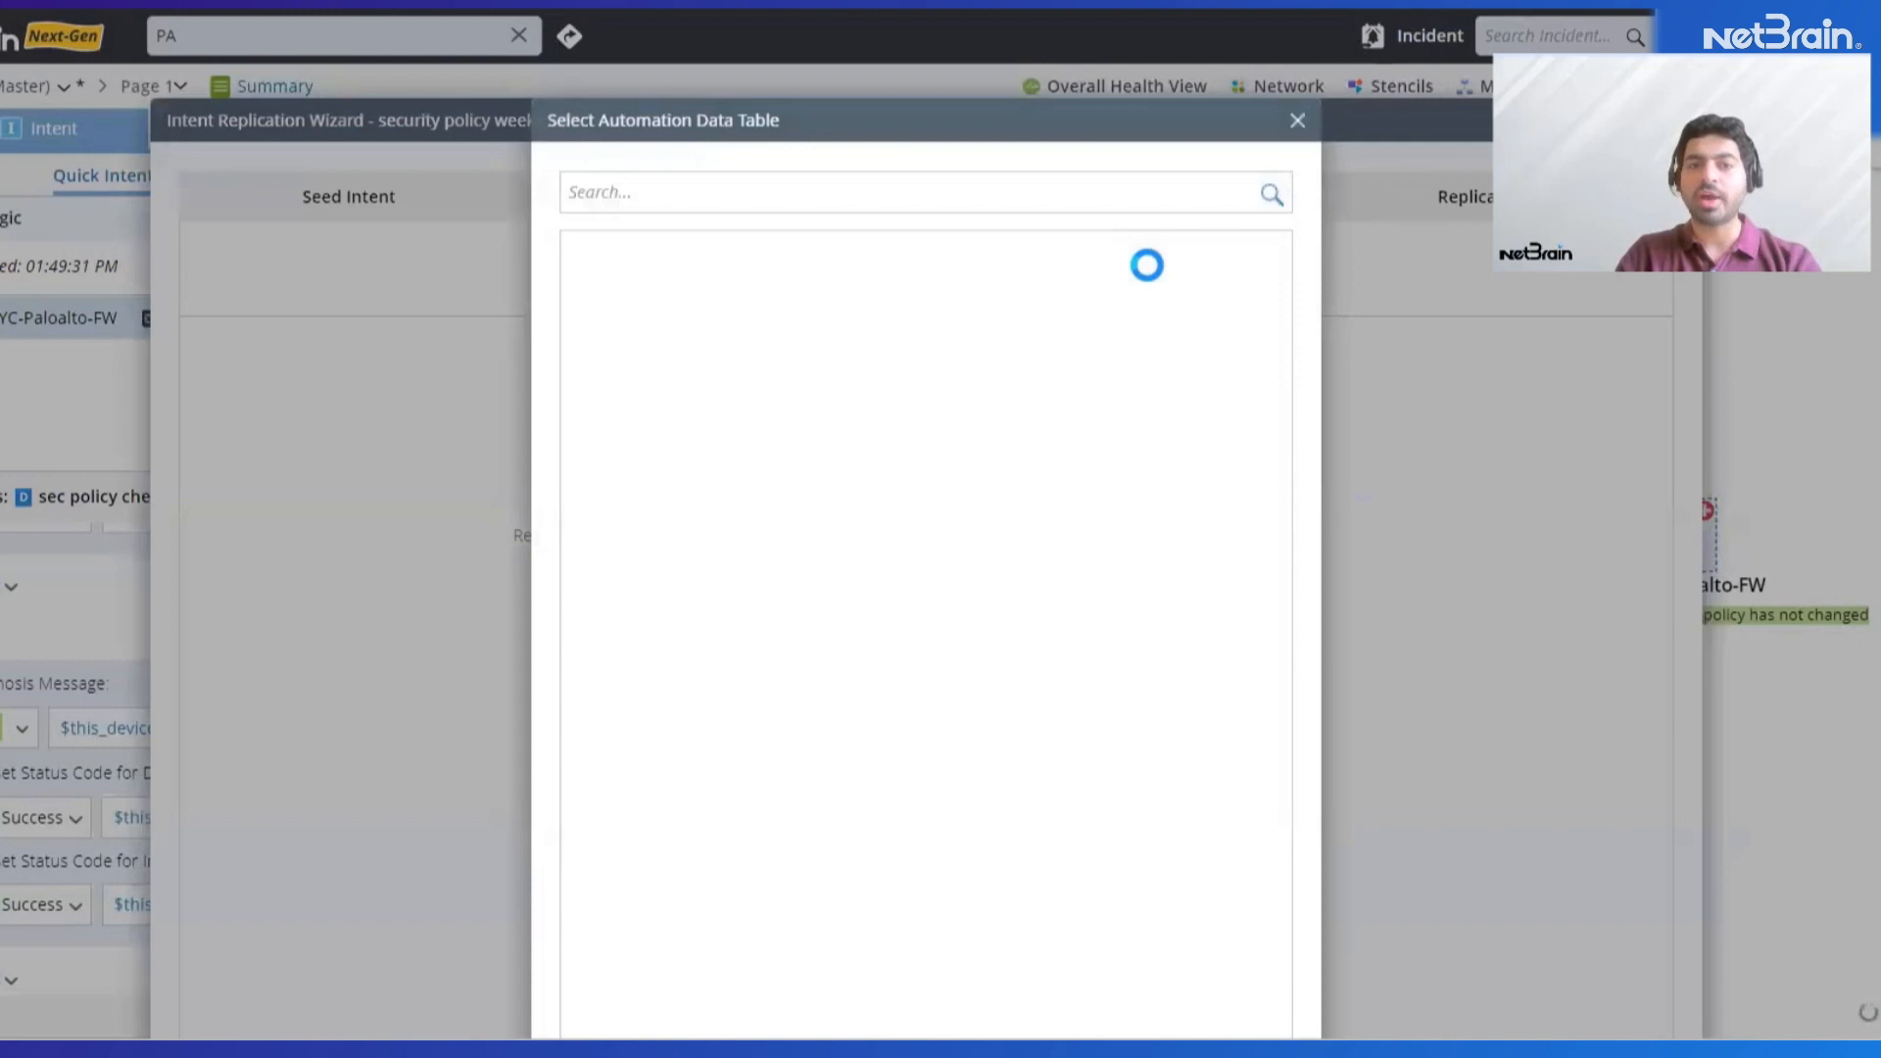
pyautogui.moveTo(1273, 260); pyautogui.dragTo(1273, 672)
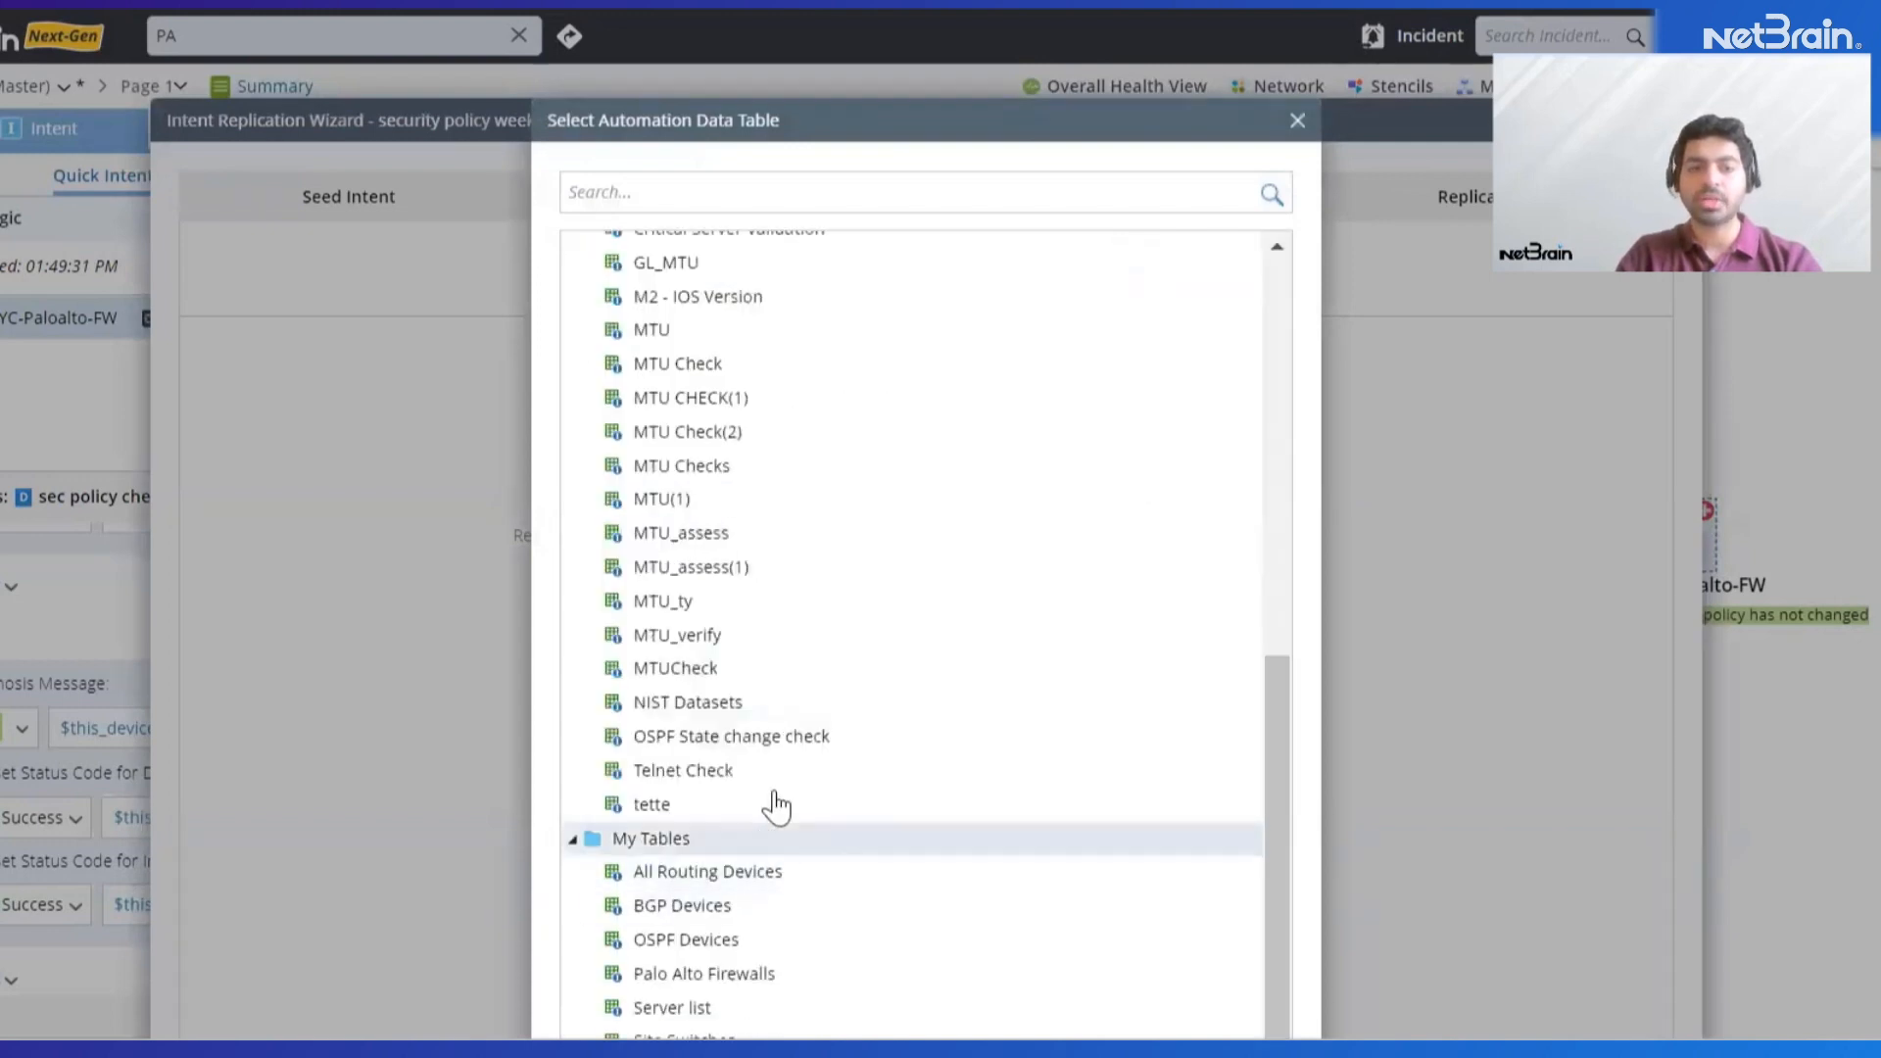
pyautogui.click(693, 976)
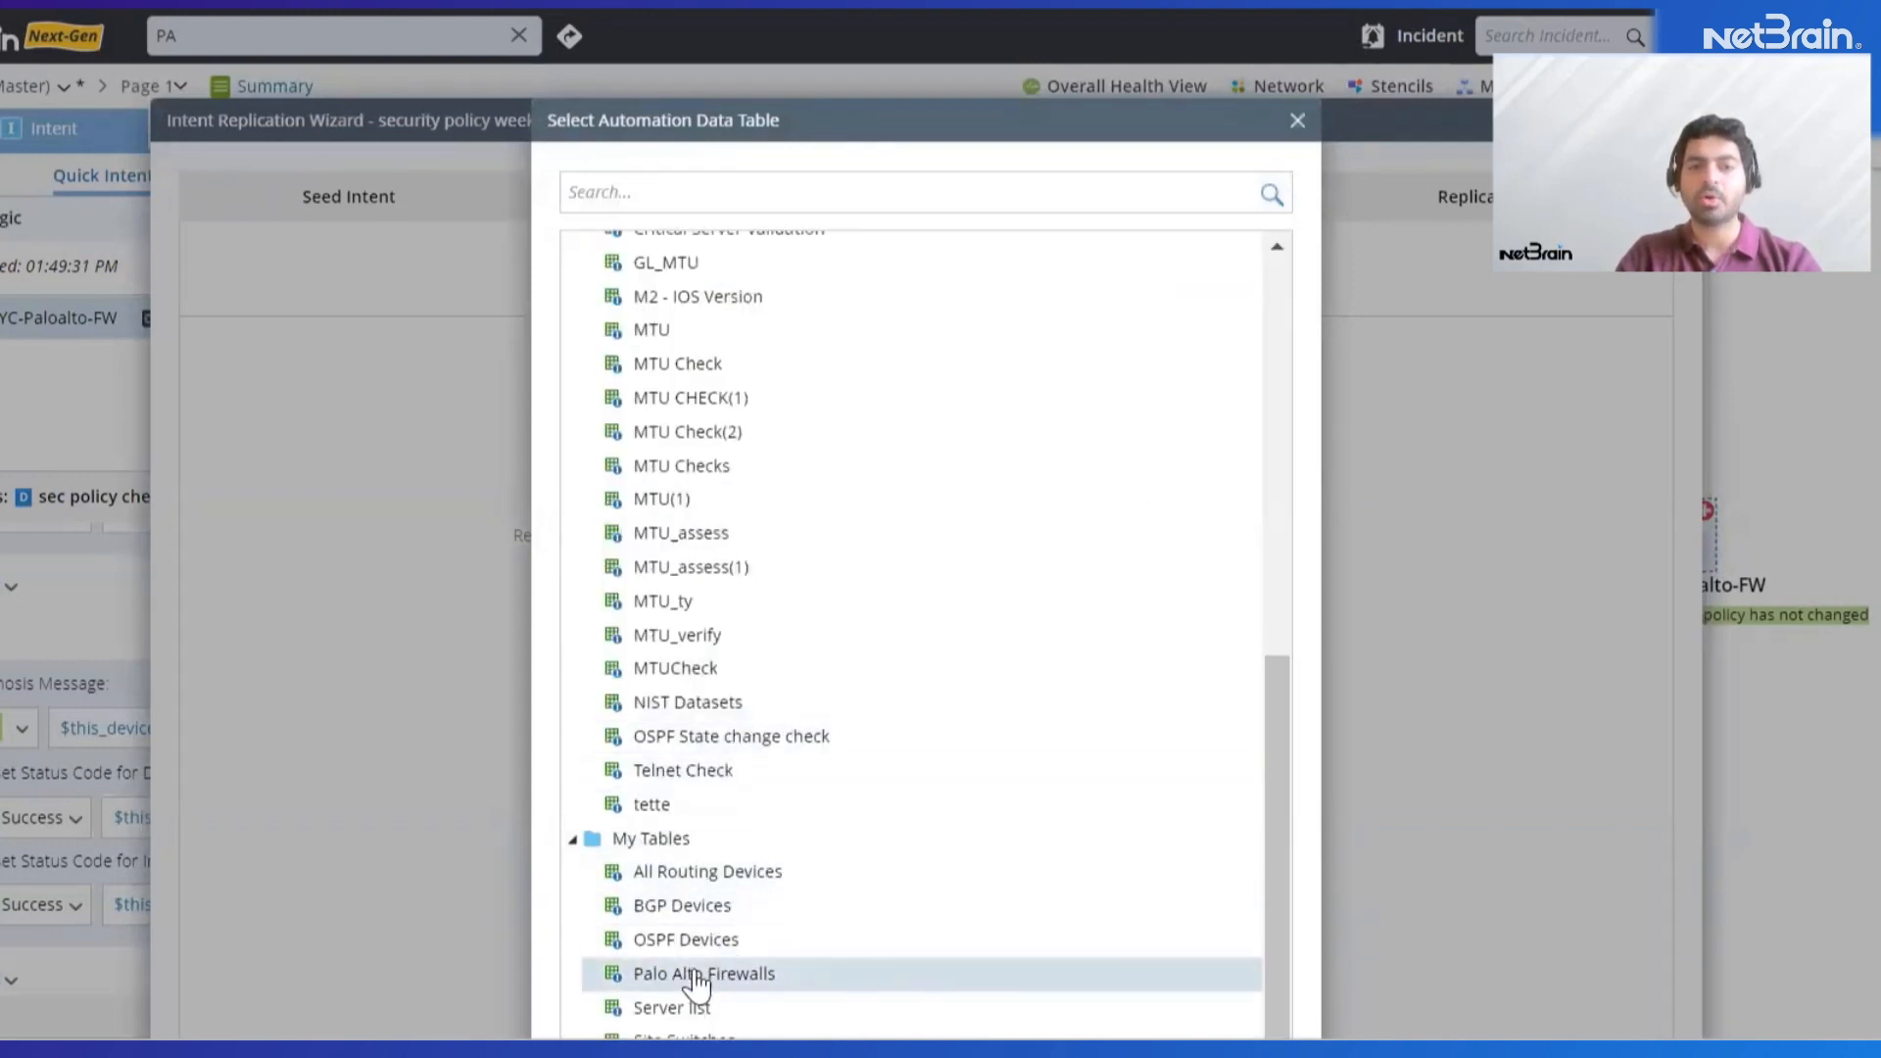
pyautogui.scroll(-2, 1176, 946)
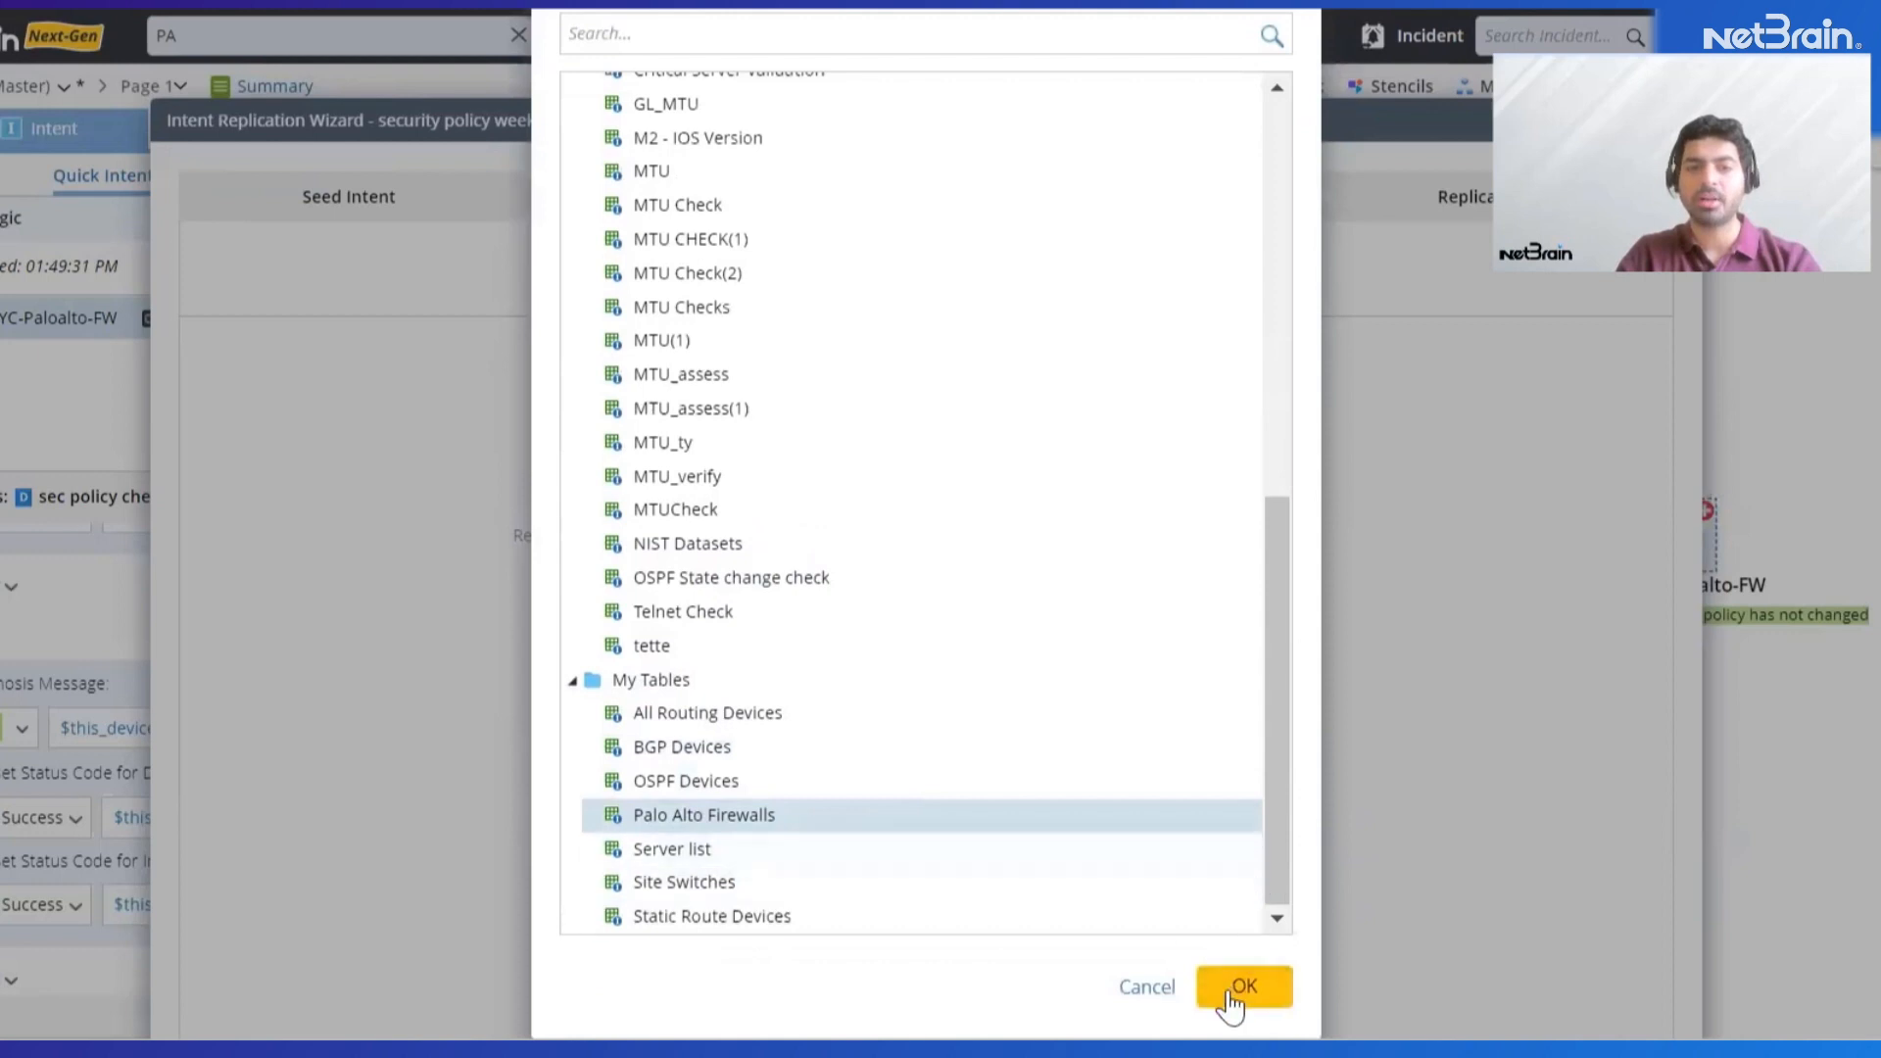
pyautogui.click(1231, 987)
# Replicate the intent to a new column group on the Device column, keeping the default device-group qualification and replication settings
pyautogui.scroll(-2, 1133, 723)
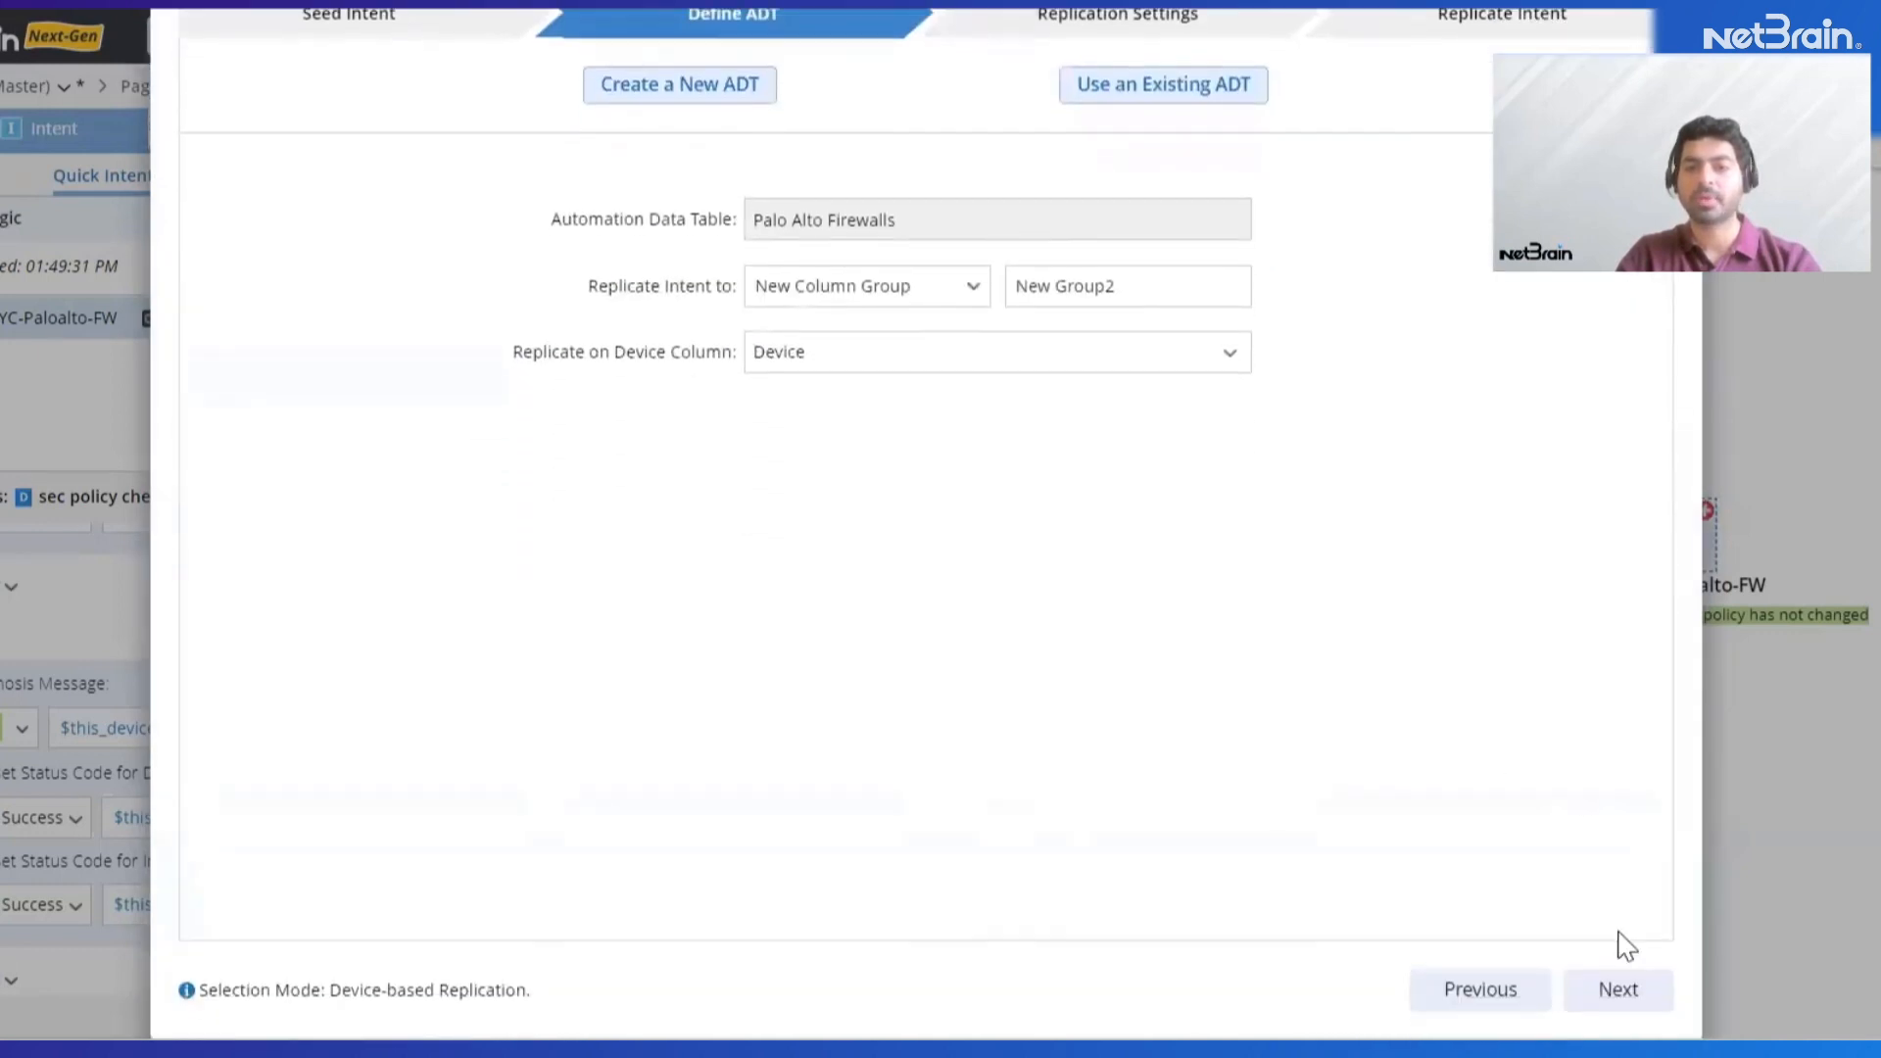
pyautogui.click(1620, 988)
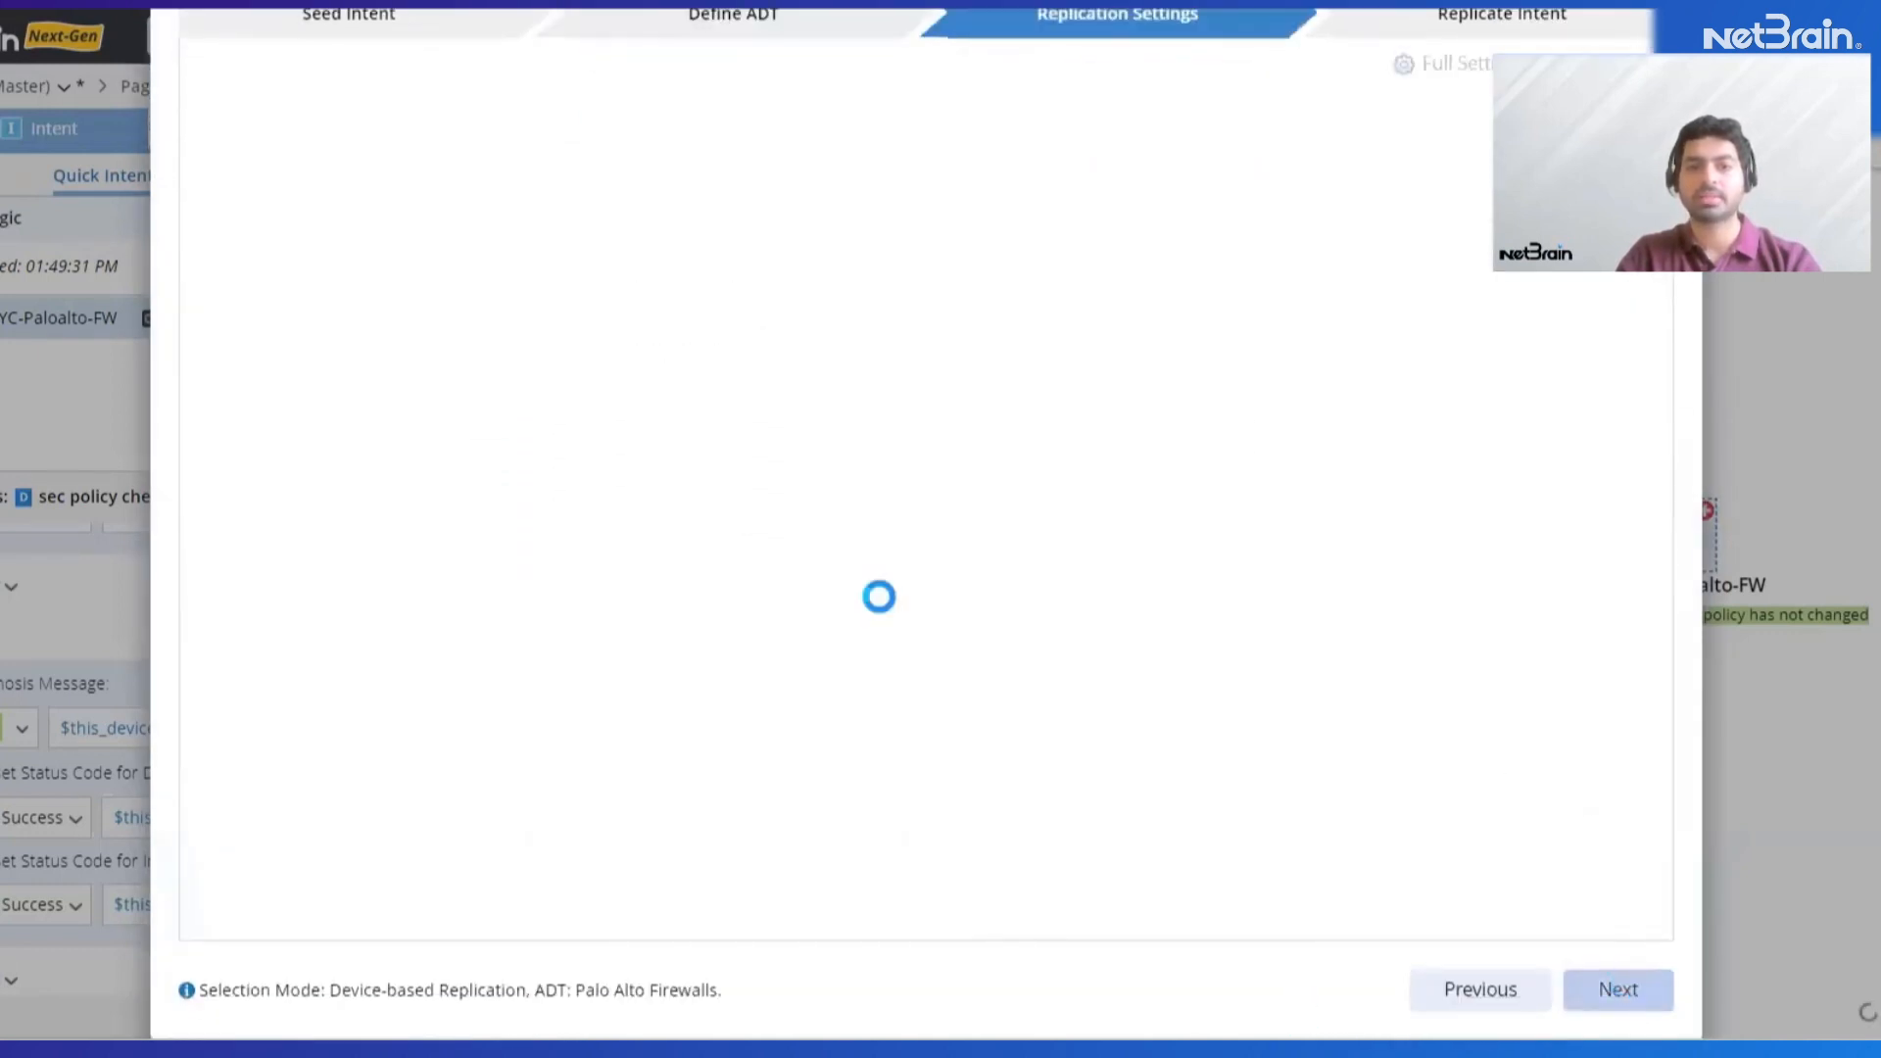
pyautogui.scroll(-2, 907, 644)
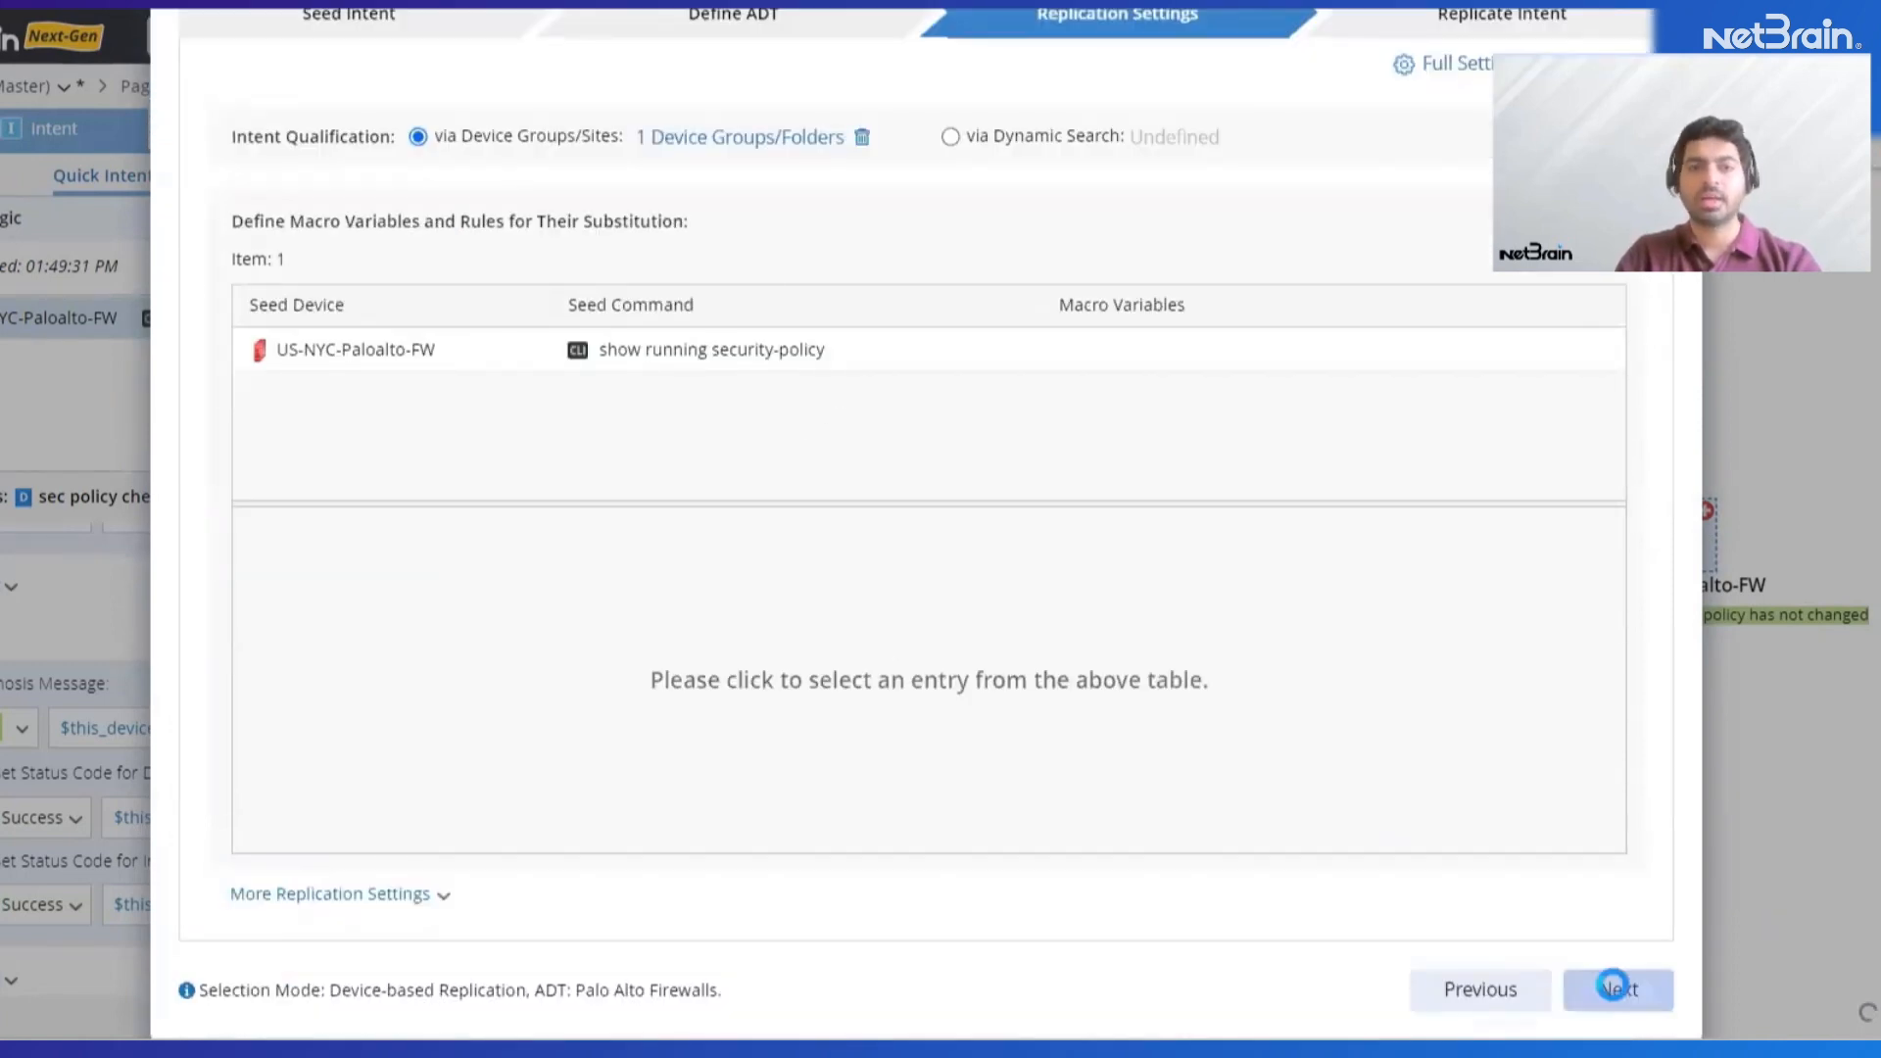
pyautogui.click(1607, 991)
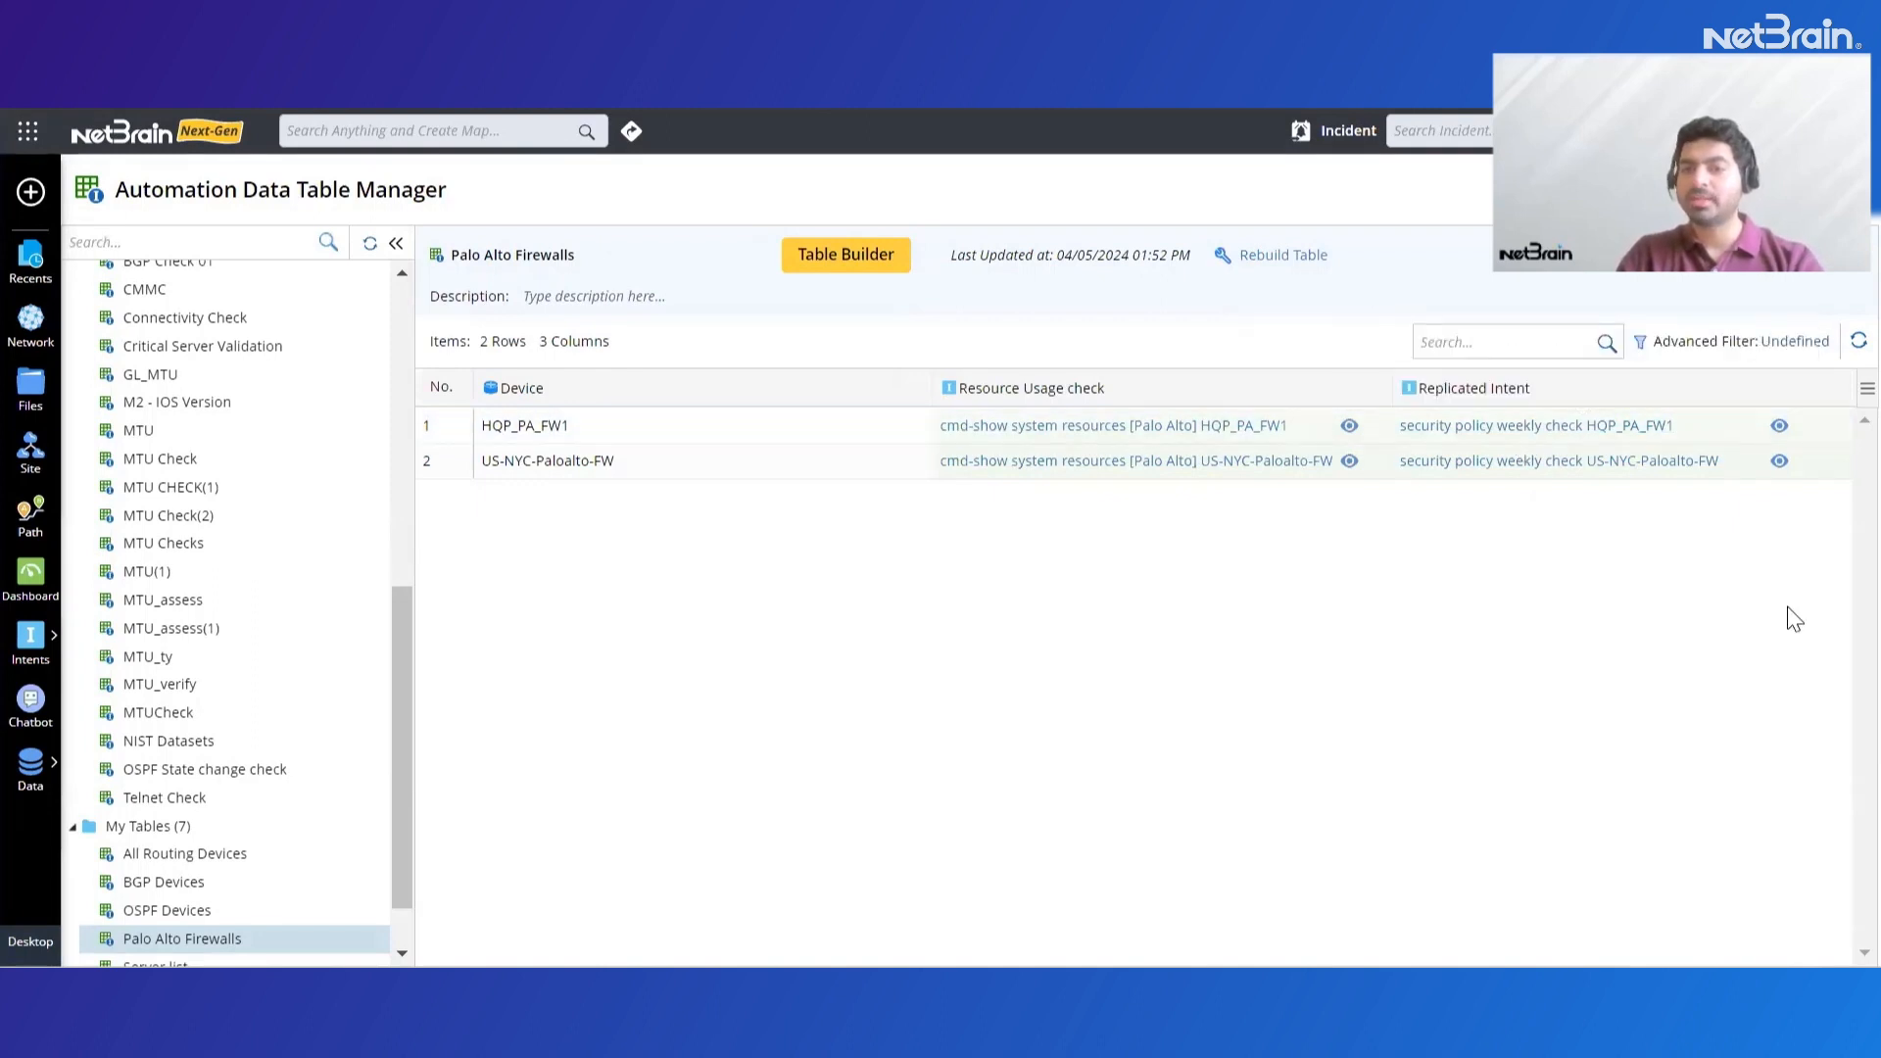
# Schedule the Replicated Intent column to run by timer with the Weekly Sunday 6PM schedule and live data
pyautogui.click(1837, 388)
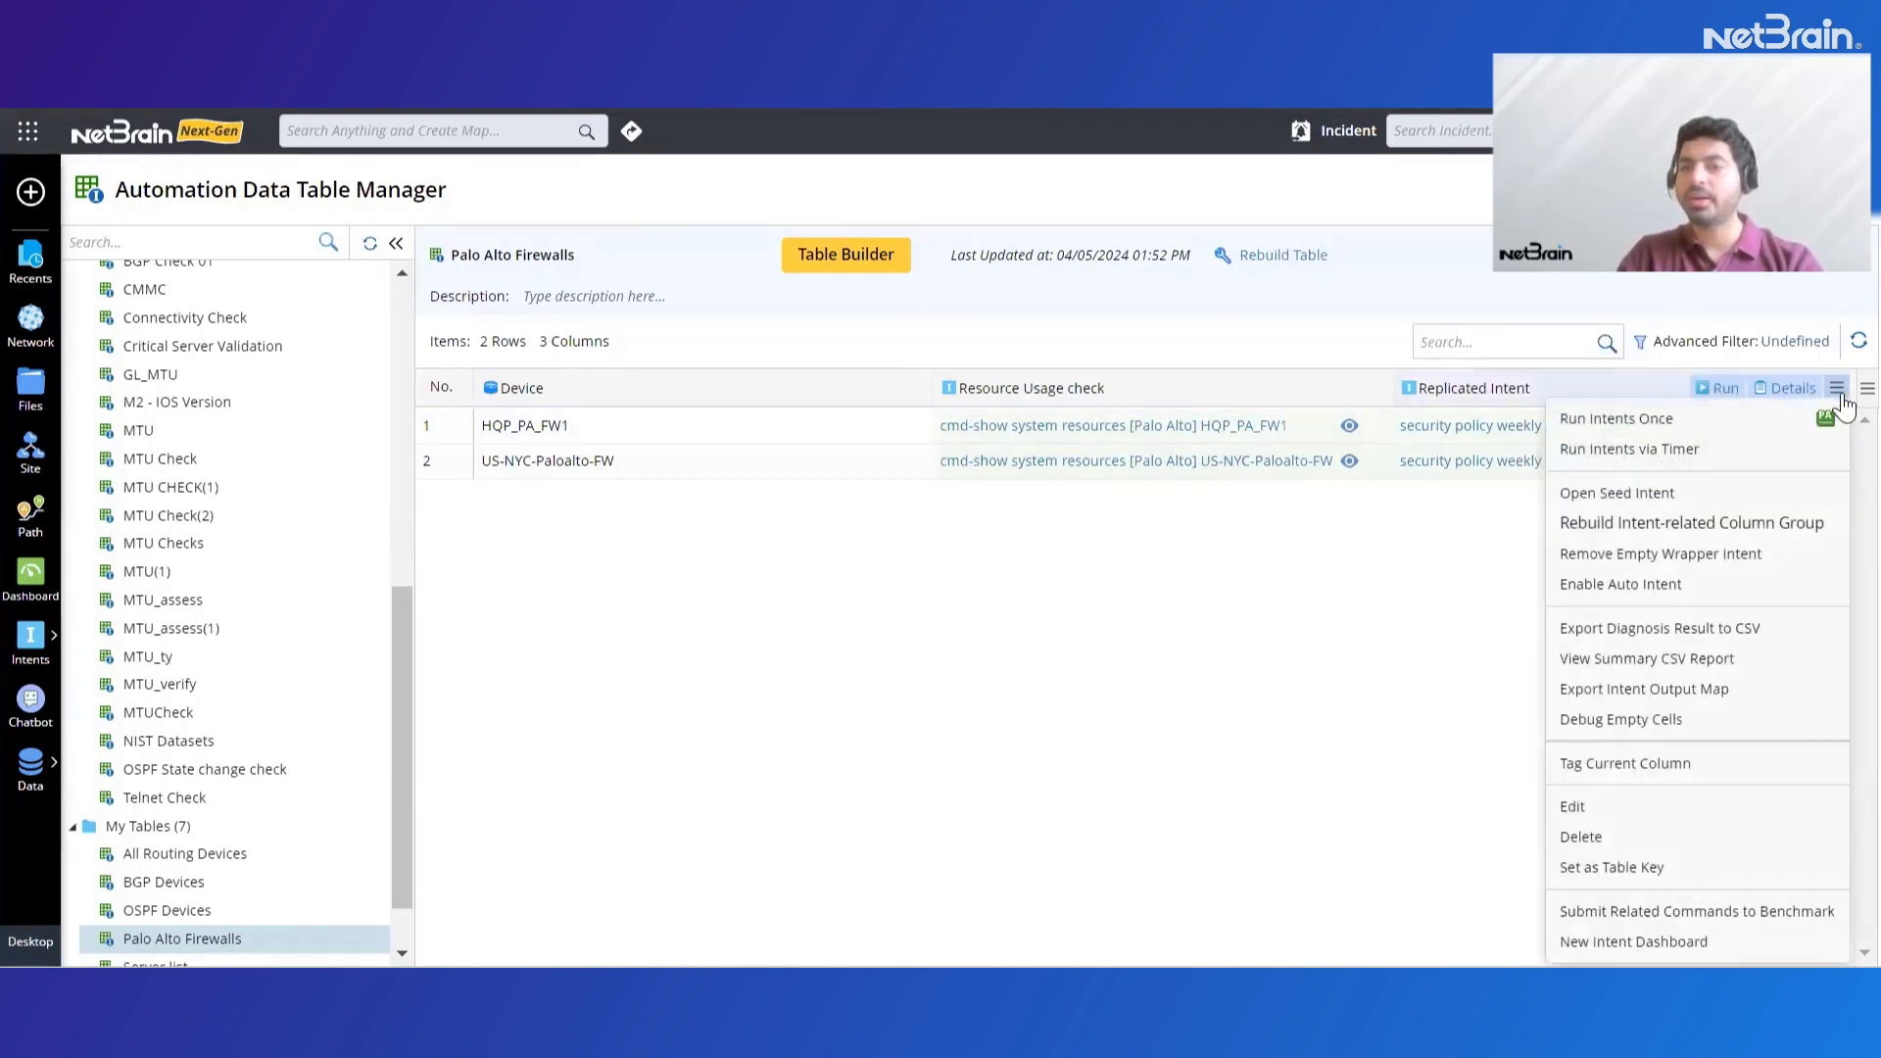
pyautogui.click(1656, 449)
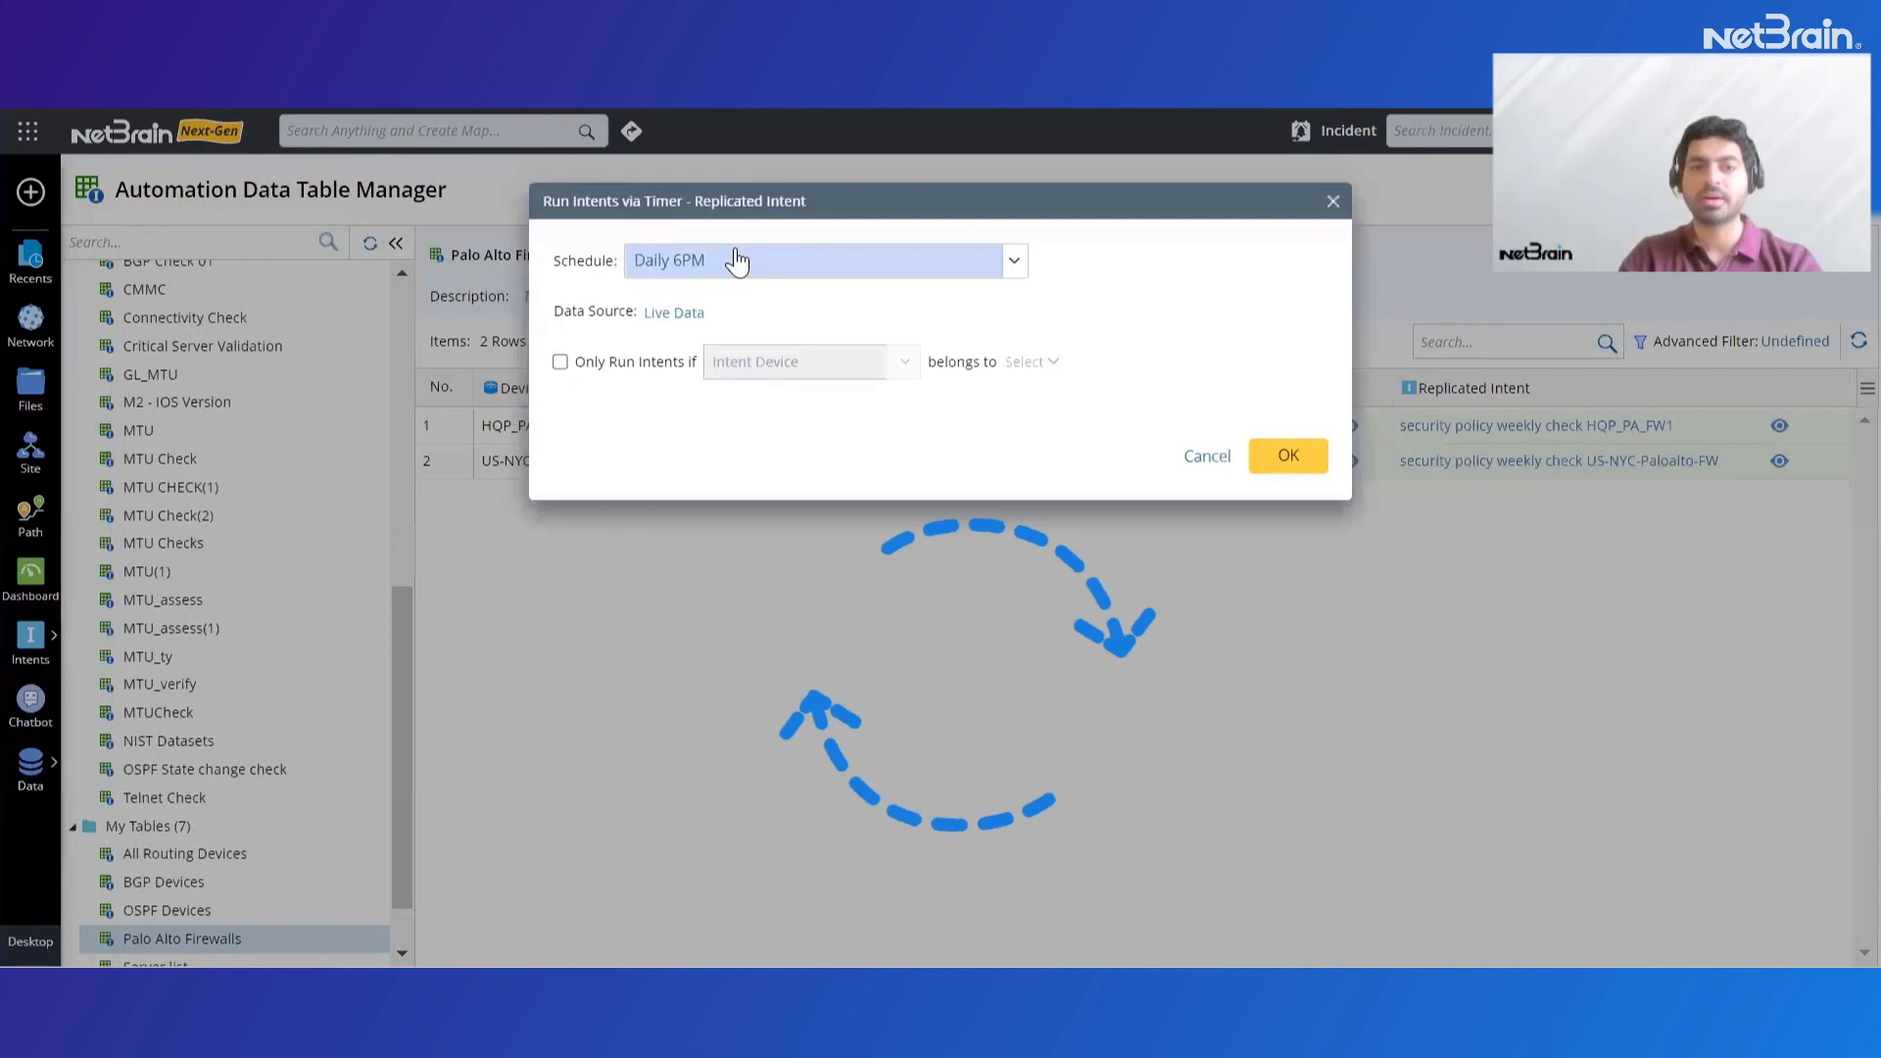
pyautogui.click(737, 261)
pyautogui.click(757, 334)
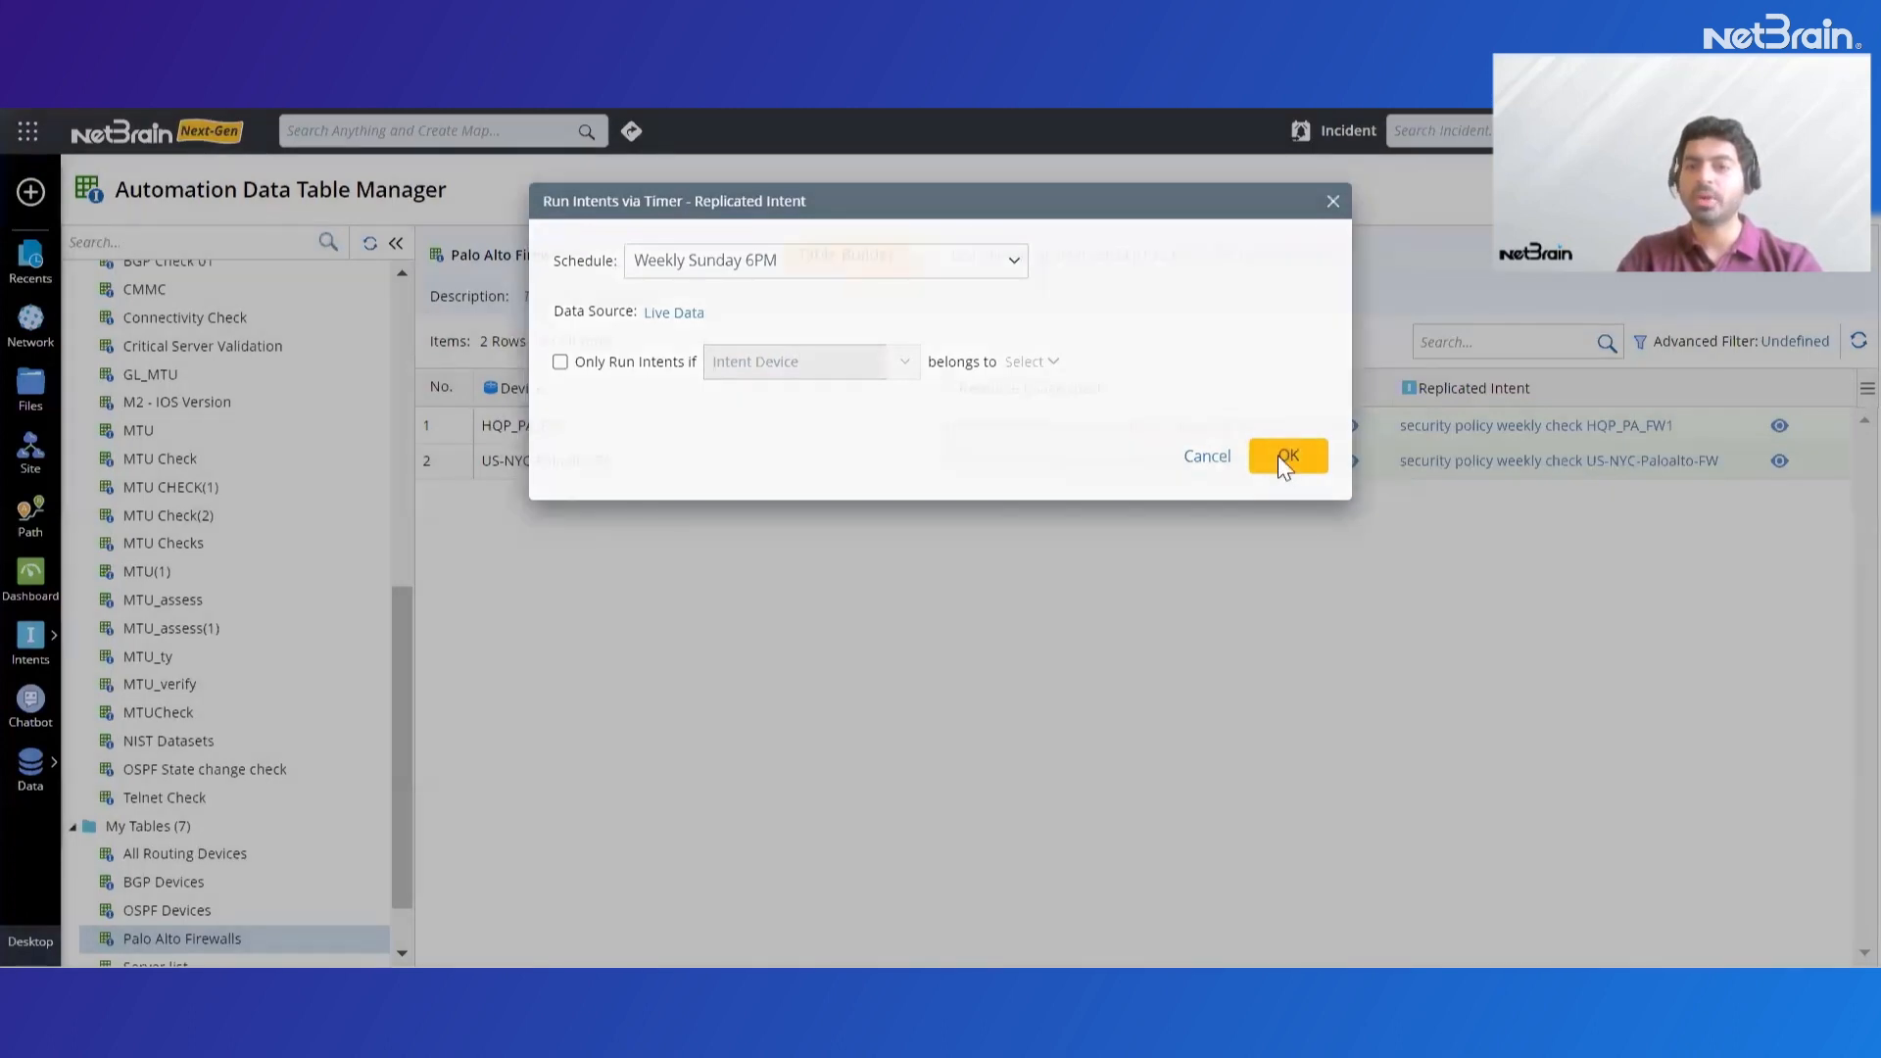
pyautogui.click(1286, 457)
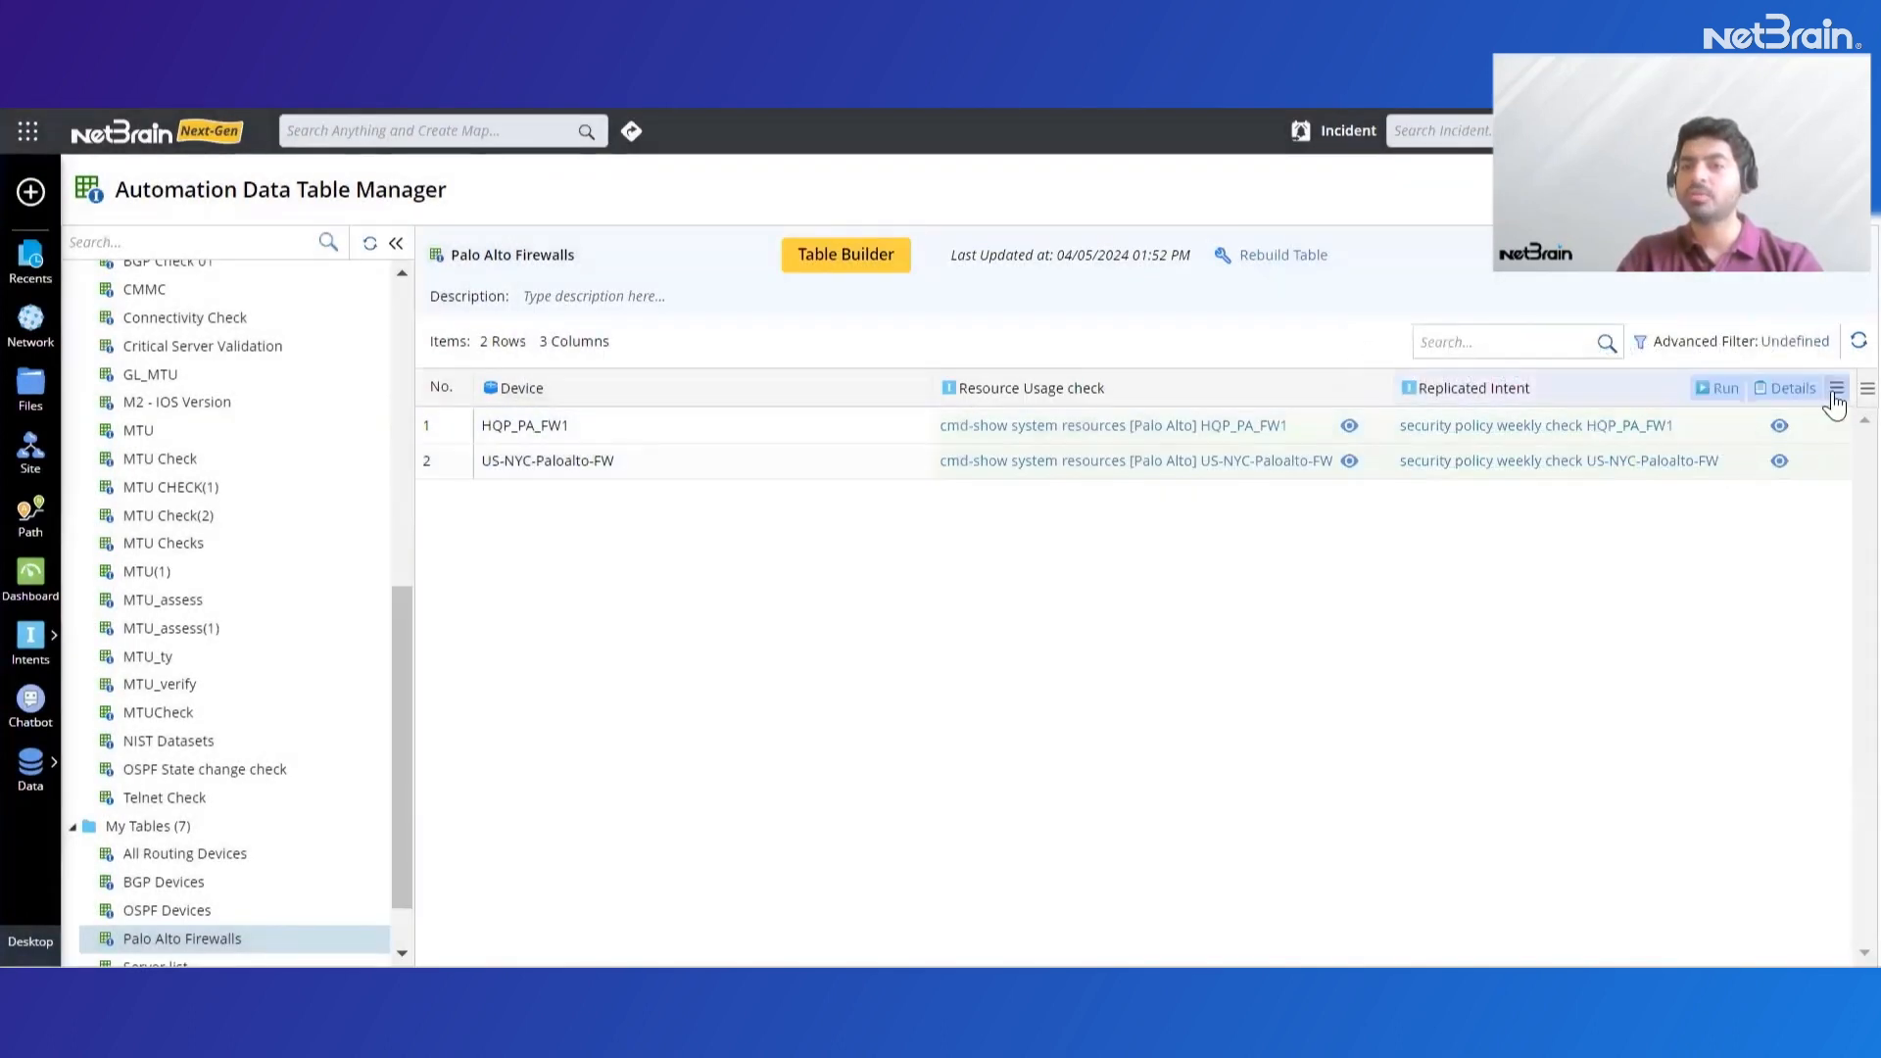
# Create an intent dashboard in My Dashboards from the Replicated Intent column, with the time range Last 7 Days
pyautogui.click(1836, 390)
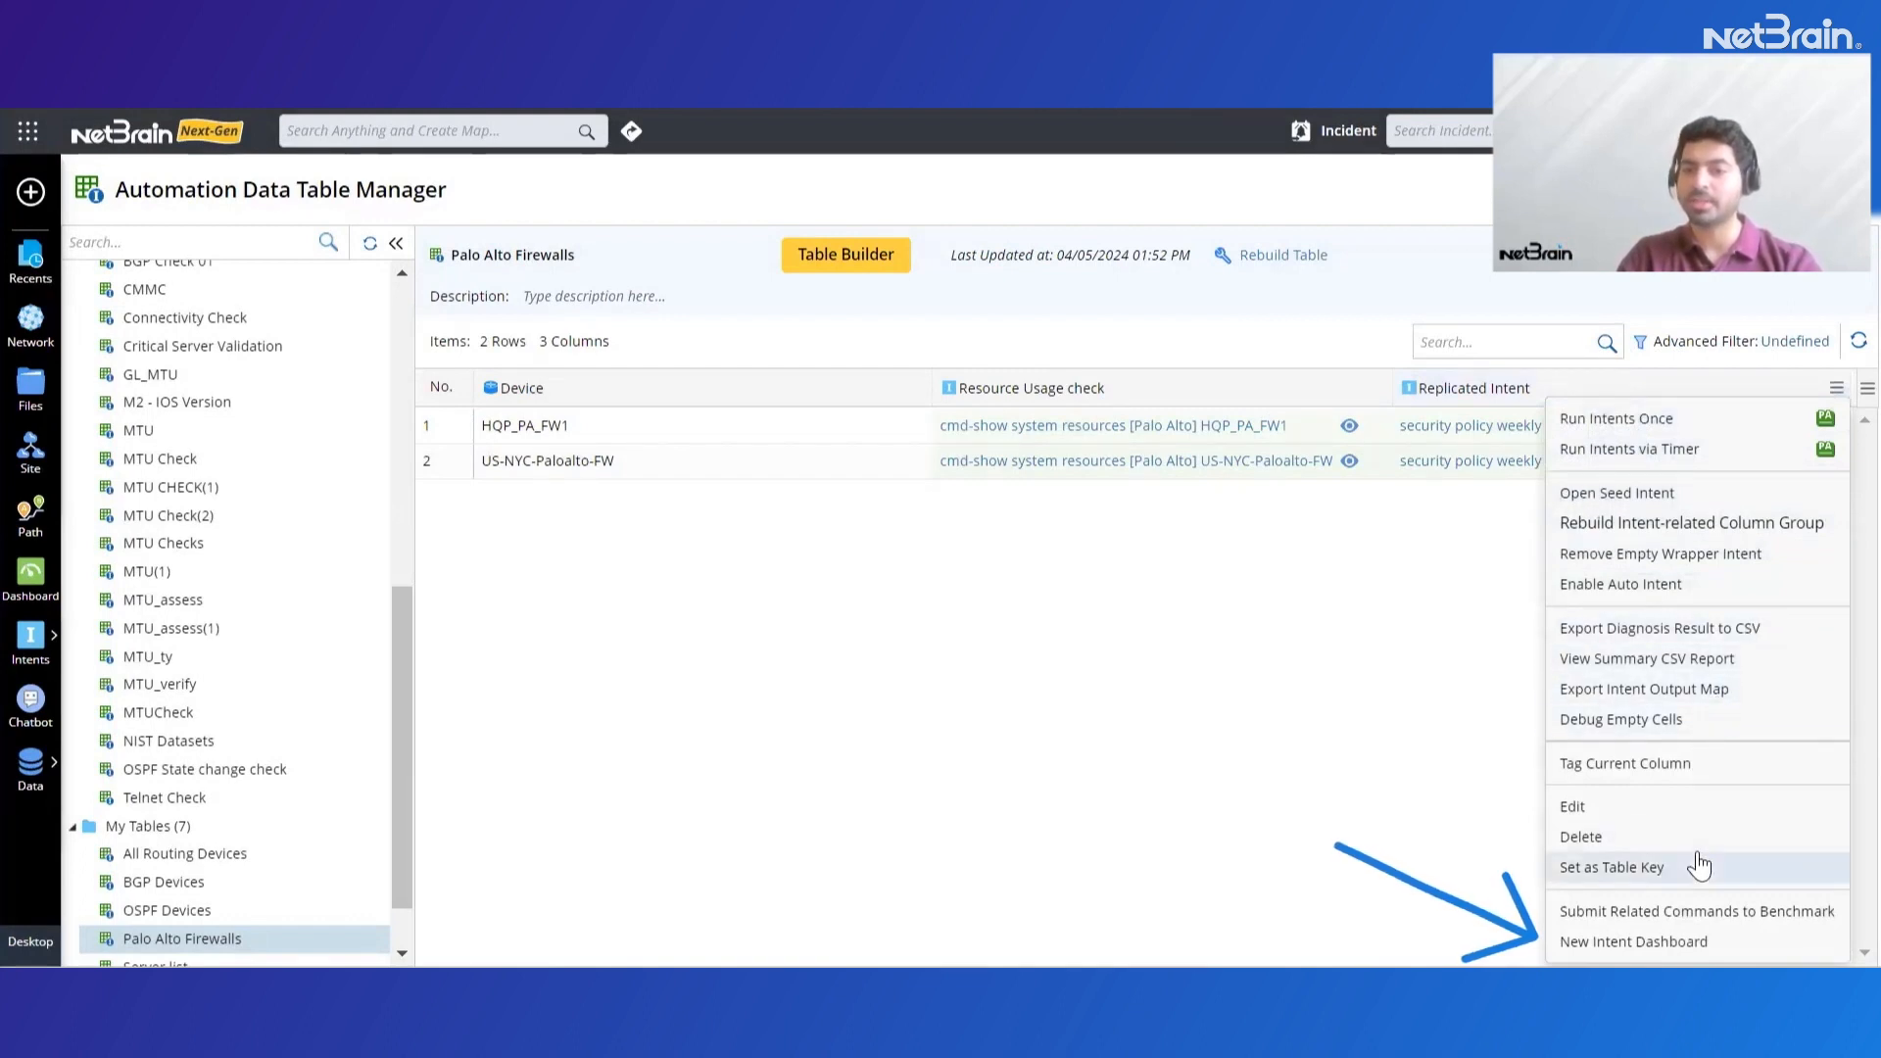
pyautogui.click(1658, 945)
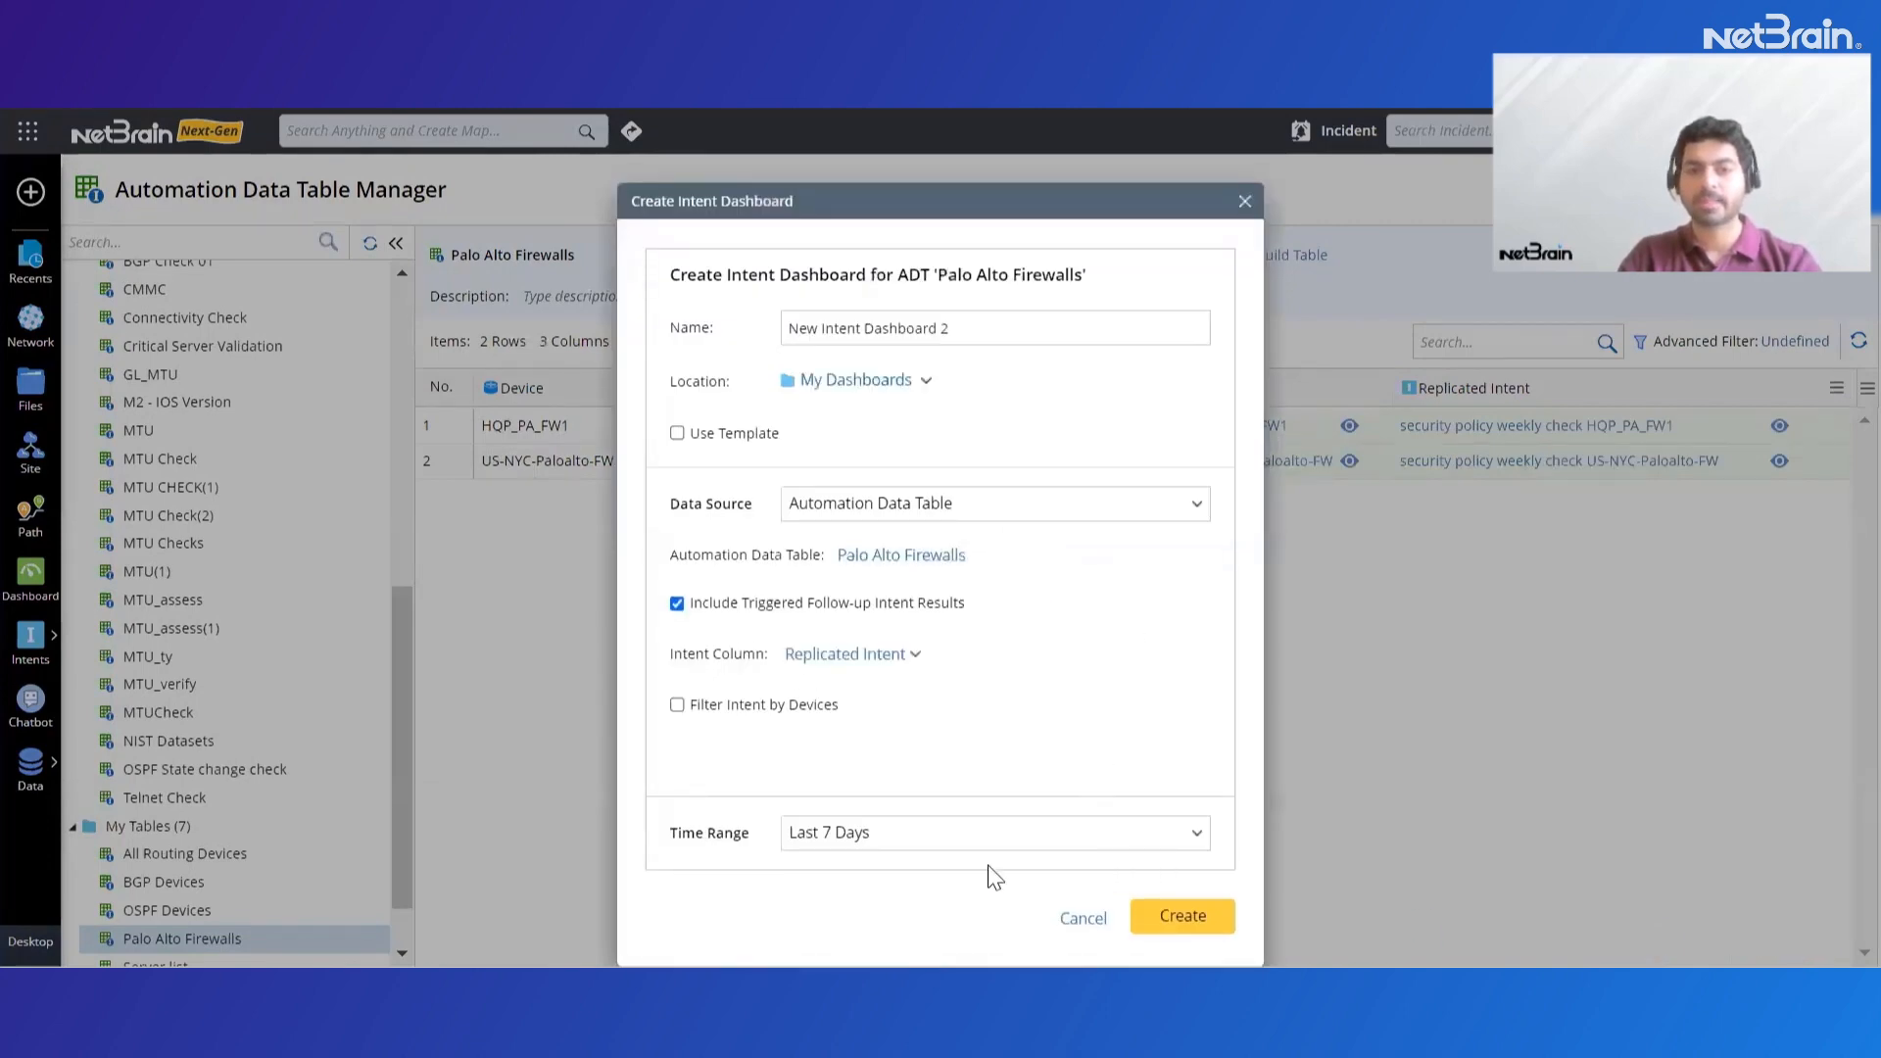
pyautogui.click(1202, 921)
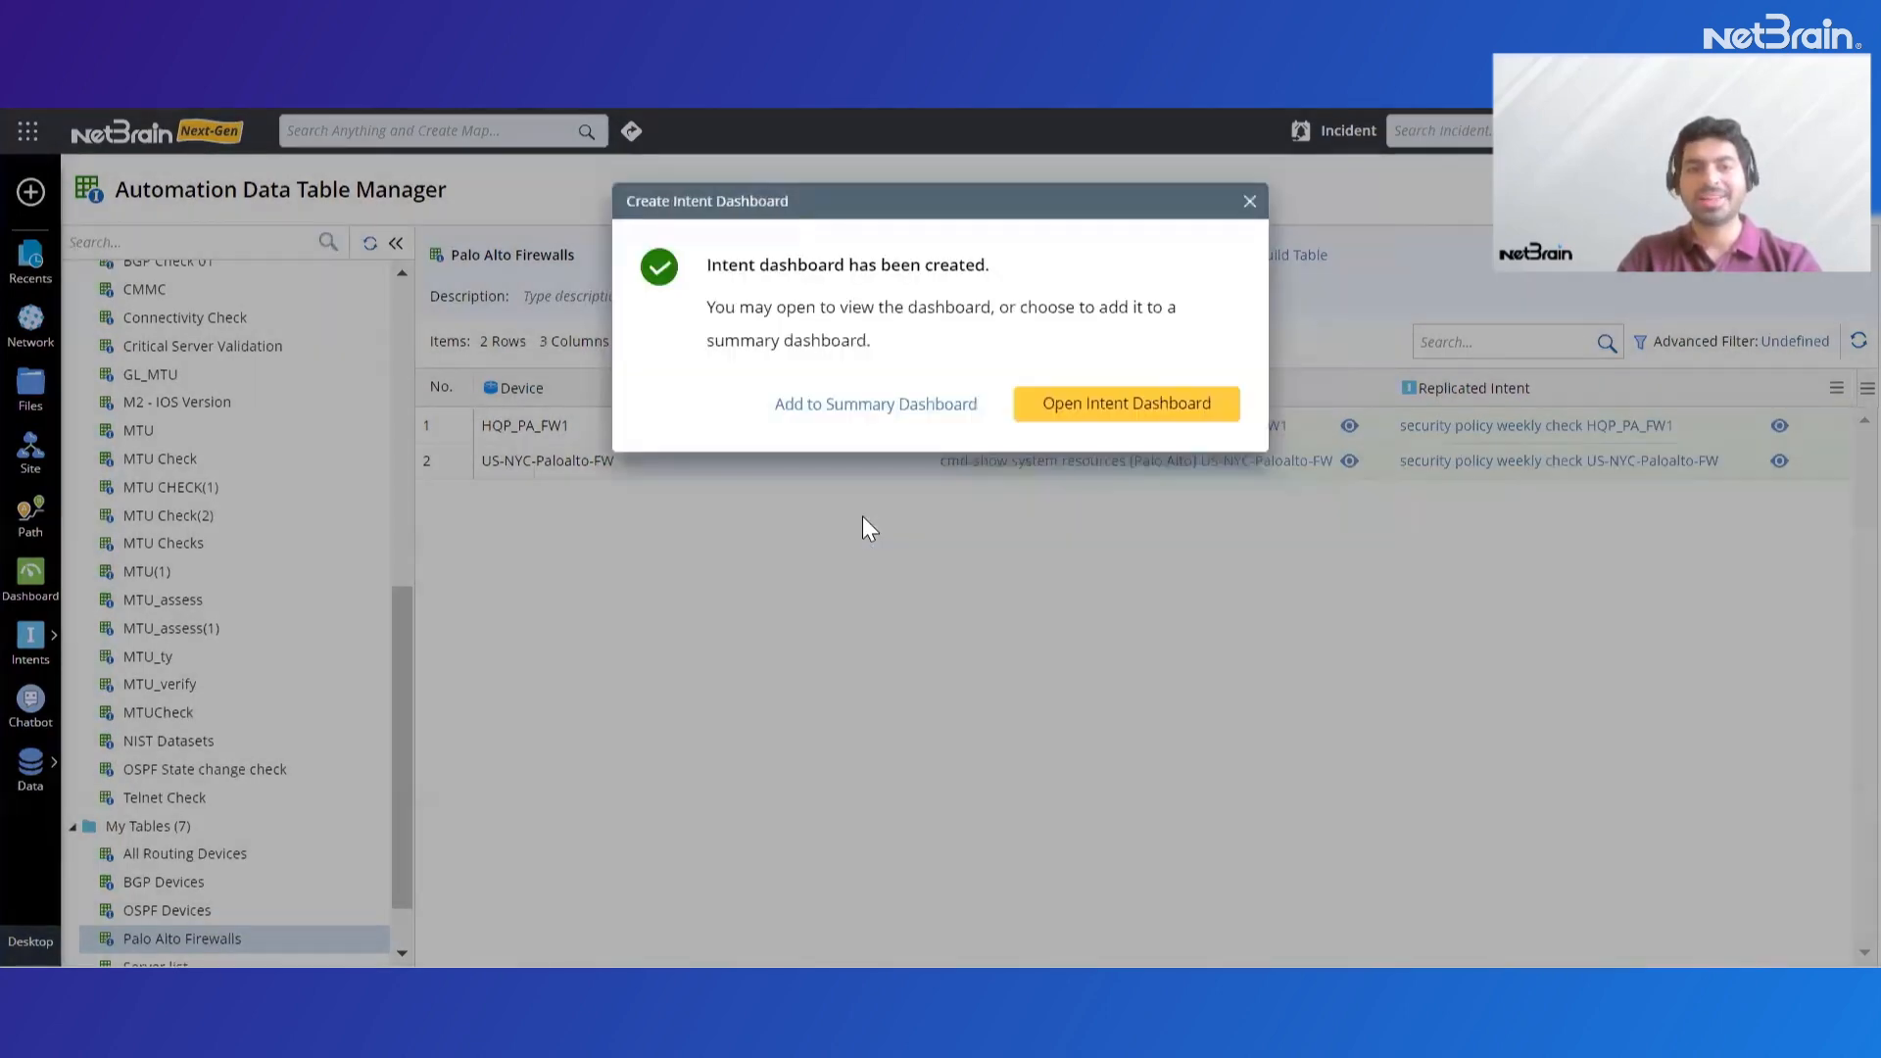
# Start adding the new intent dashboard to a summary dashboard and choose Firewall Assessments under My Dashboards
pyautogui.click(918, 408)
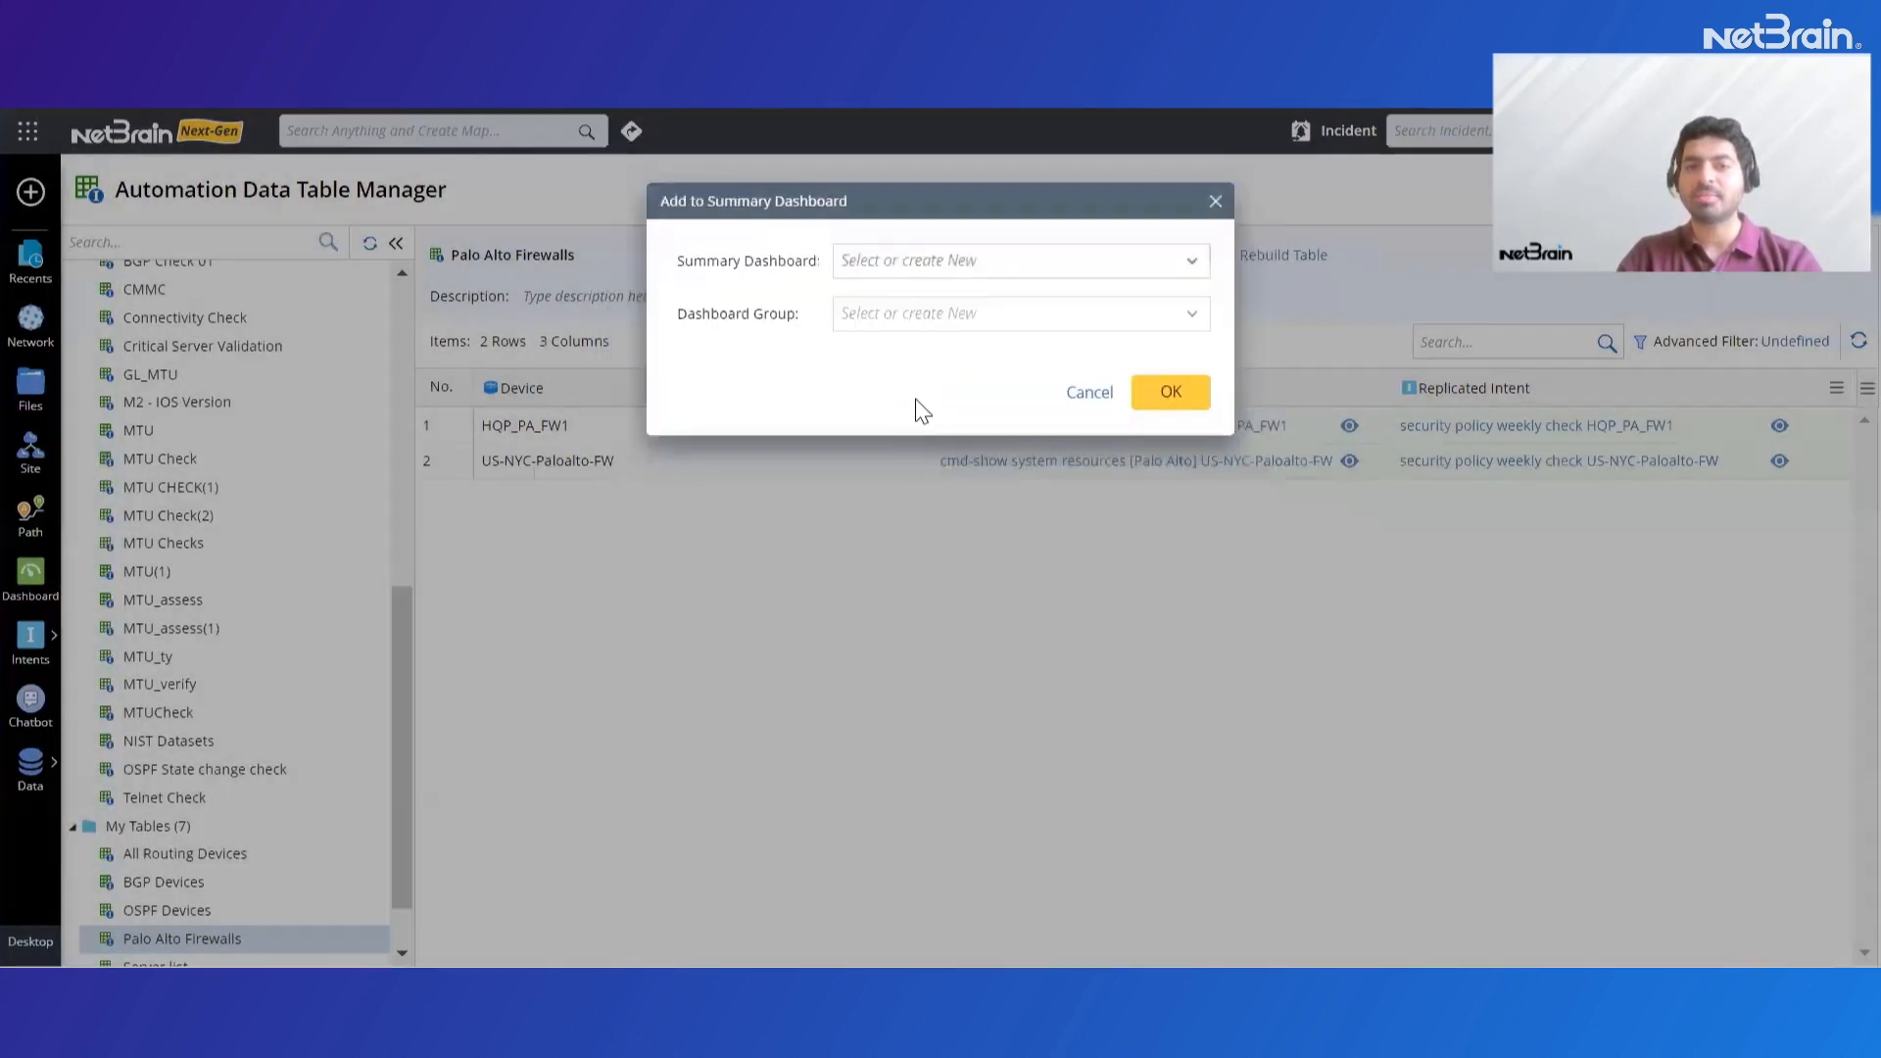
pyautogui.click(990, 261)
pyautogui.scroll(-15, 992, 392)
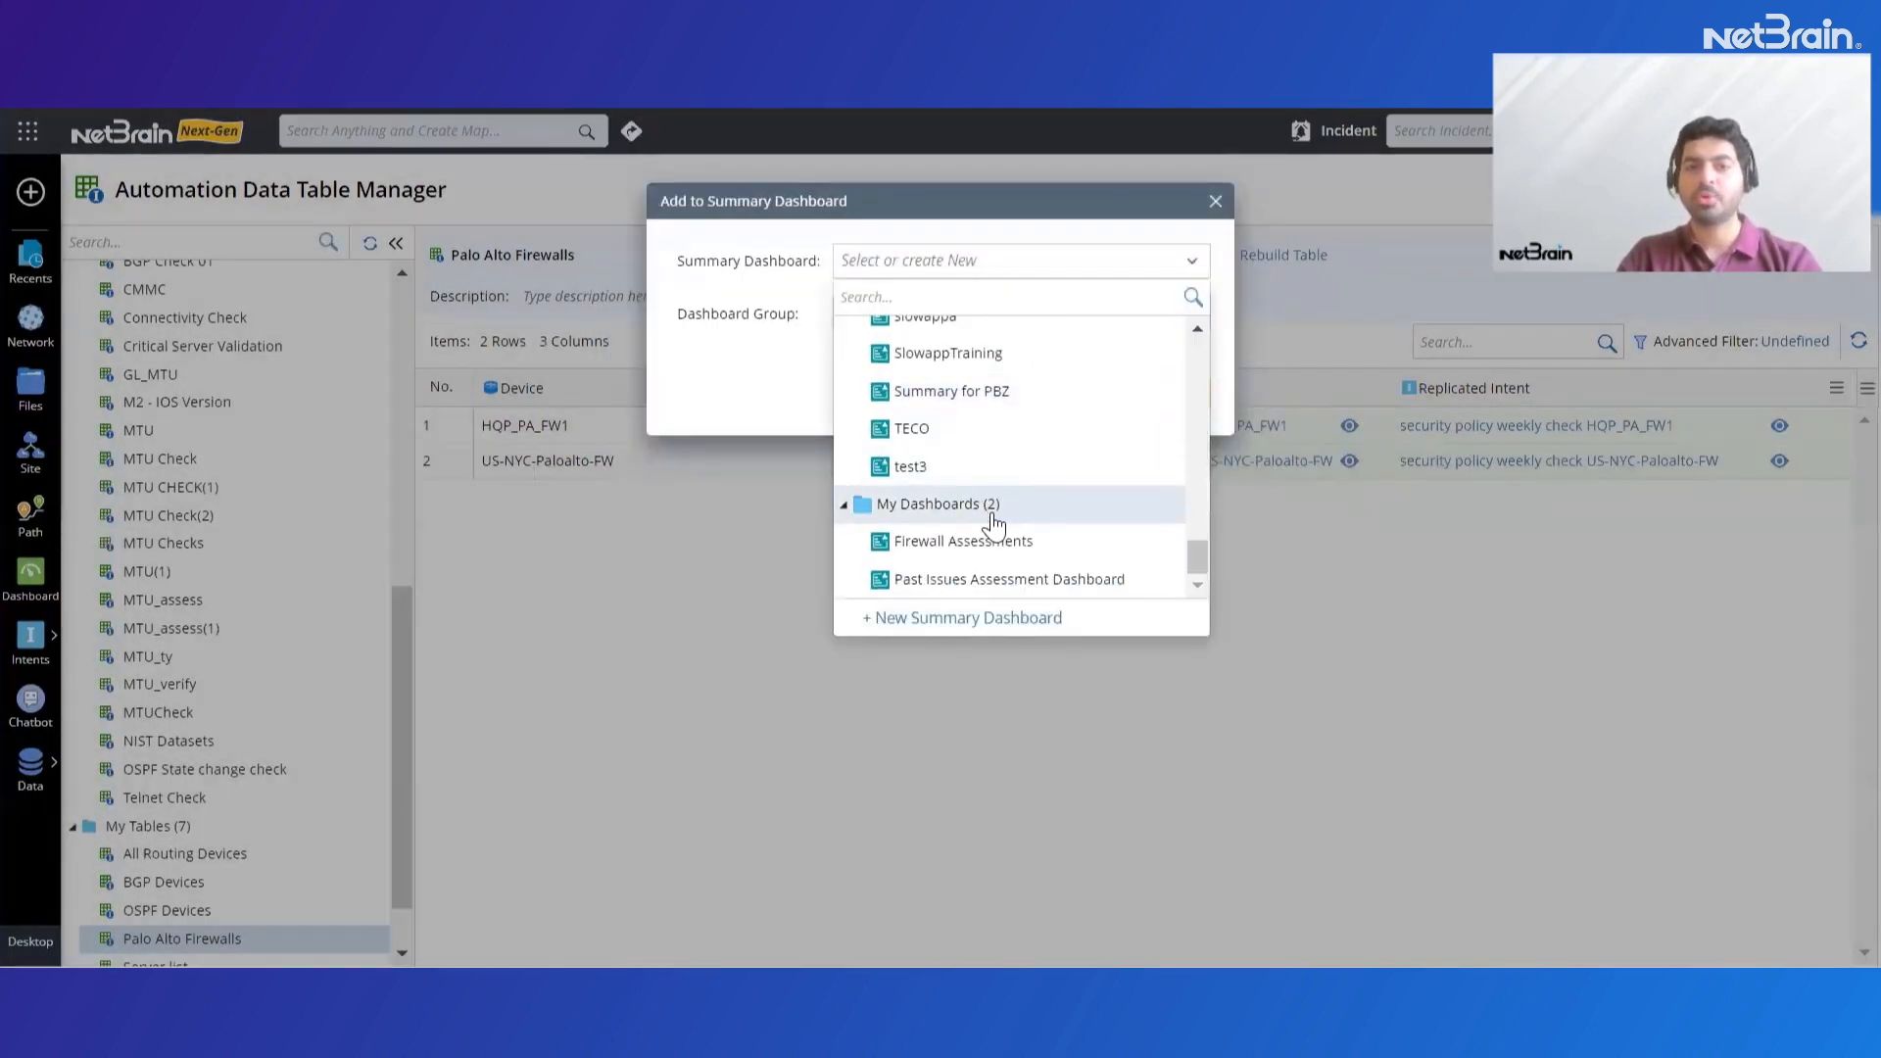
pyautogui.click(990, 544)
# Create a dashboard group titled "Weekly checks" for the intent dashboard and confirm adding it to the summary dashboard
pyautogui.click(917, 314)
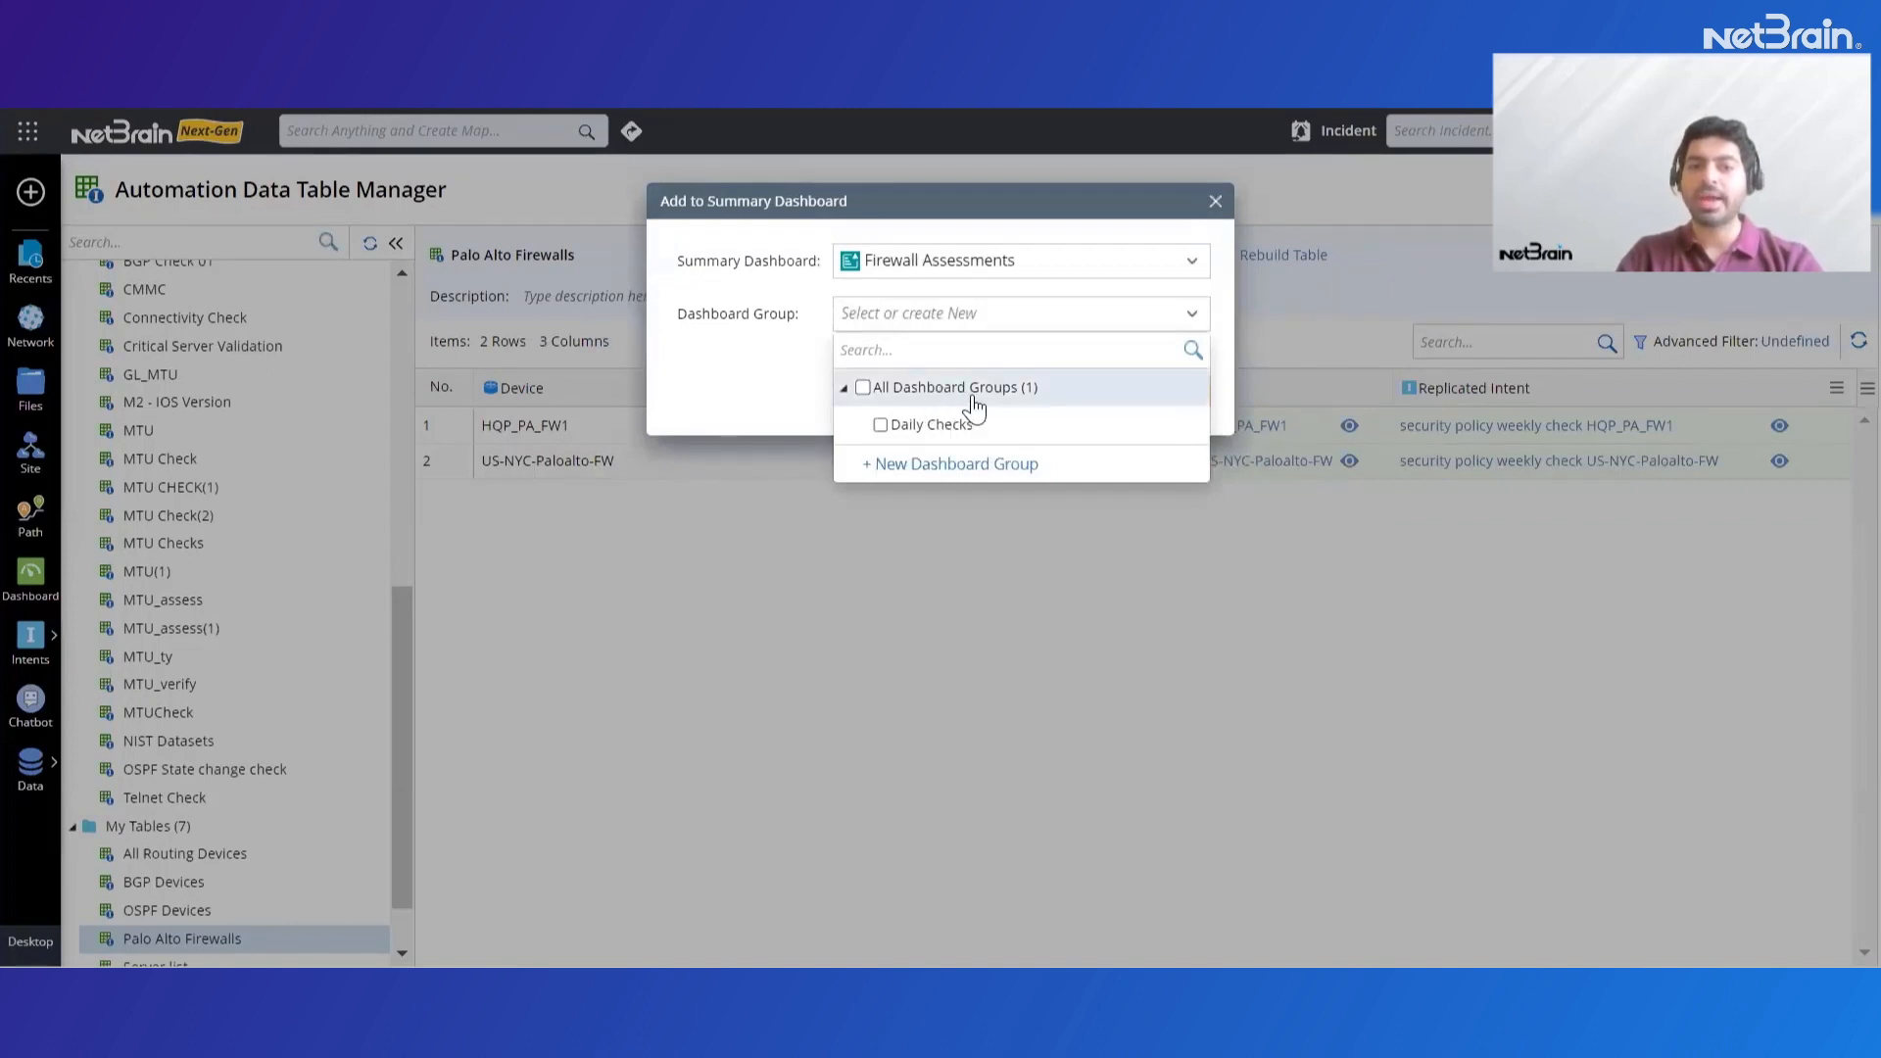
pyautogui.click(982, 461)
pyautogui.moveTo(1046, 273); pyautogui.dragTo(866, 263)
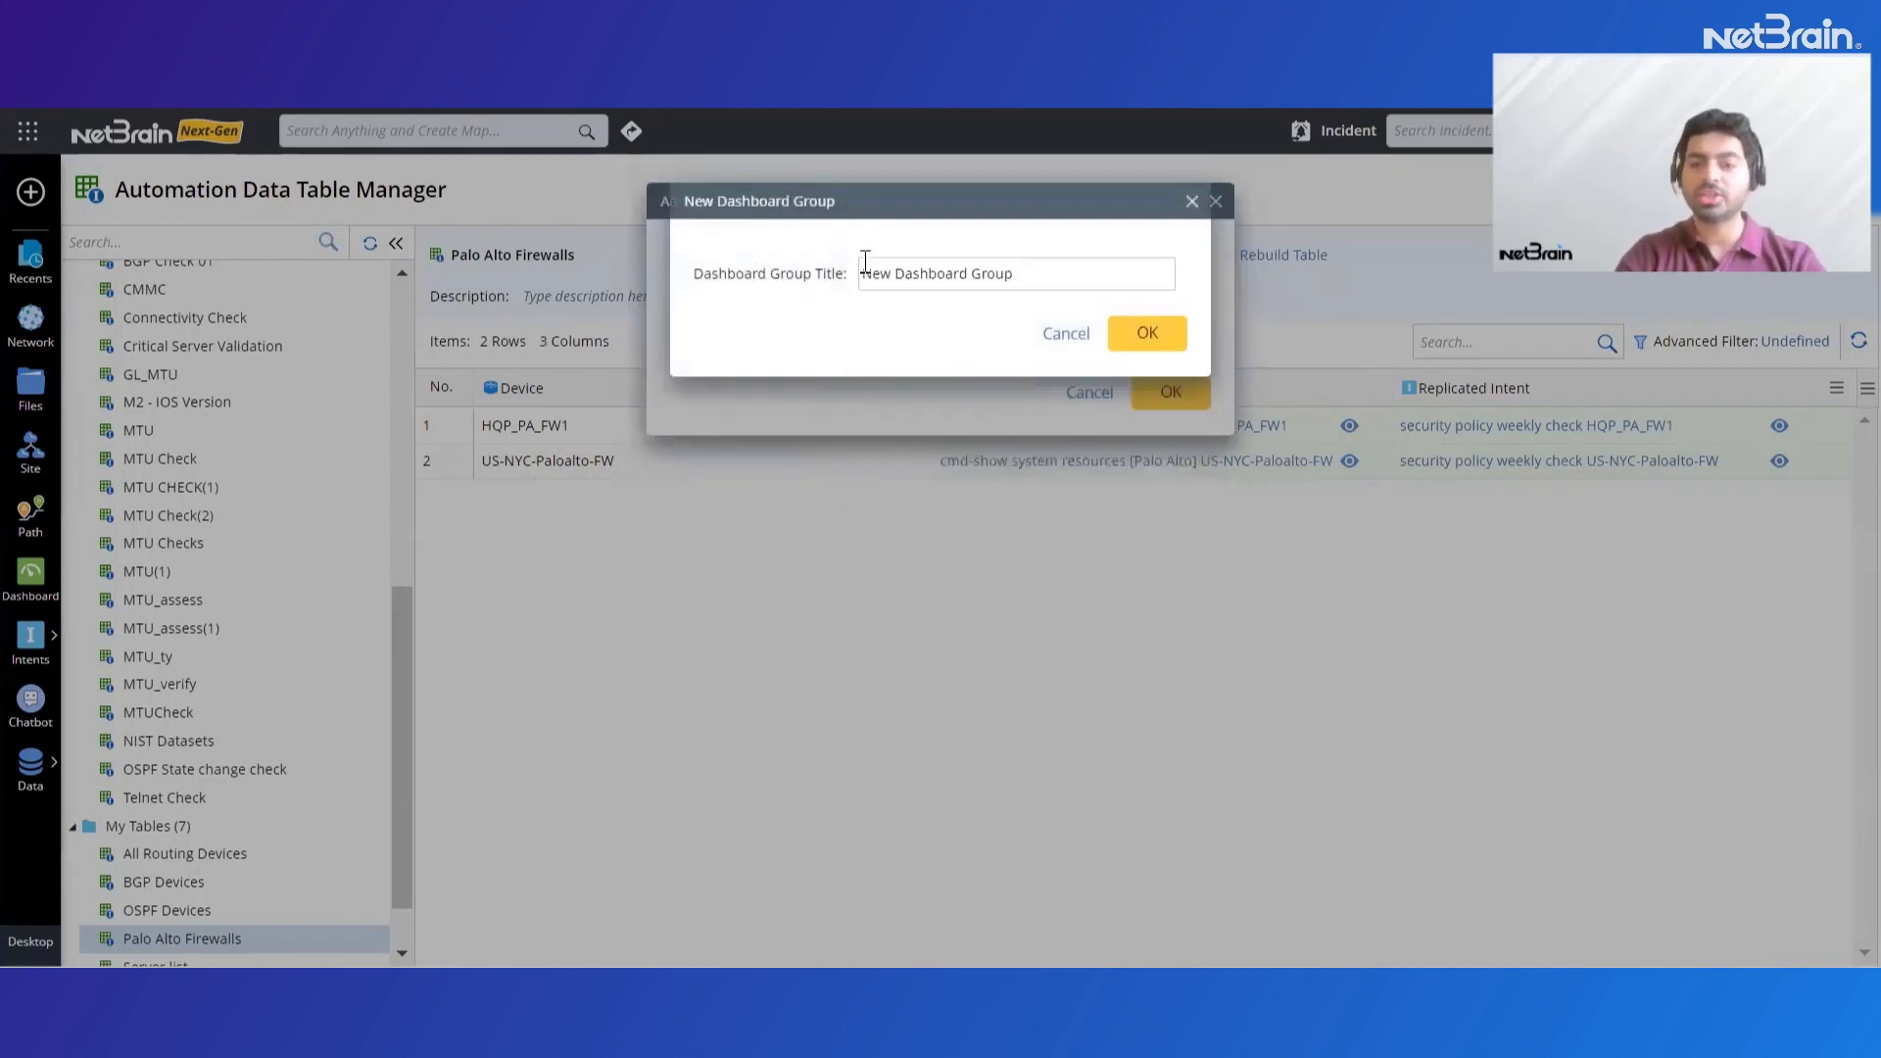
pyautogui.write('Weekly checks')
pyautogui.click(1144, 335)
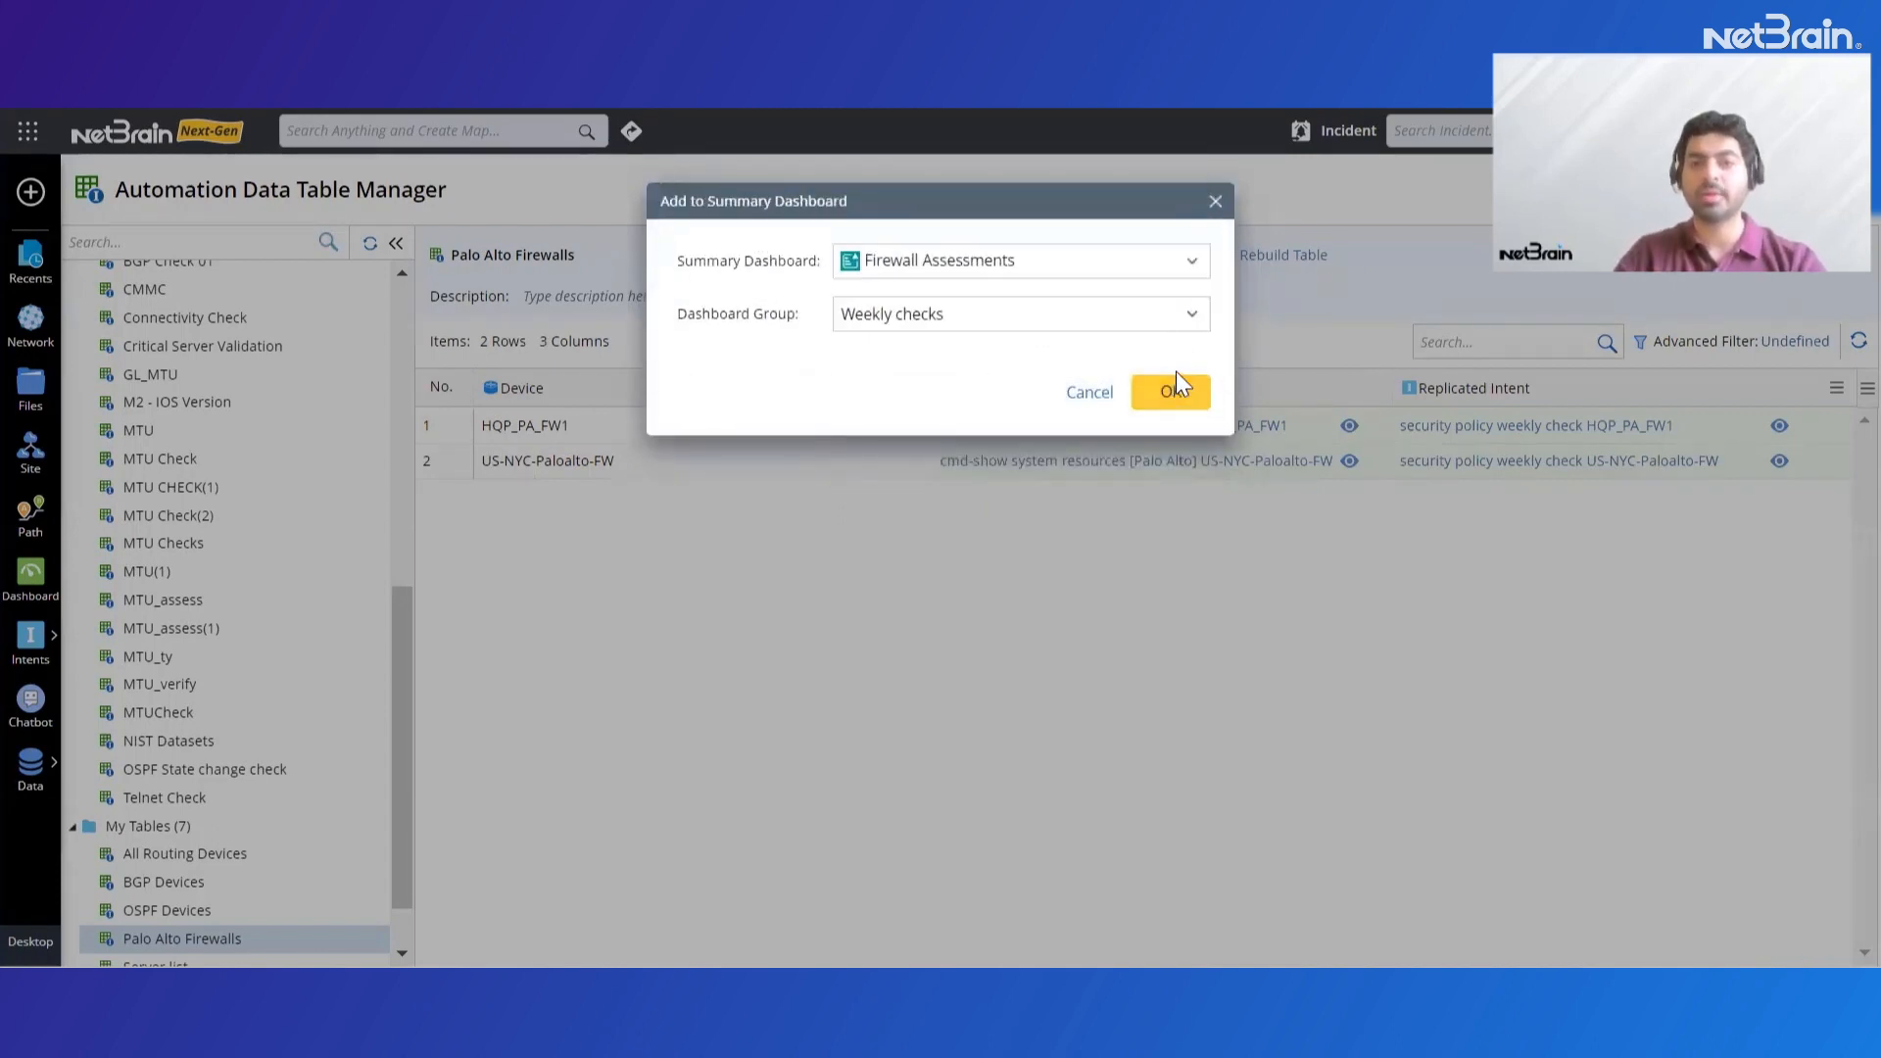
pyautogui.click(1160, 412)
# Open the Firewall Assessments summary dashboard and view the successful device results of the security policy check under Weekly checks
pyautogui.click(1023, 384)
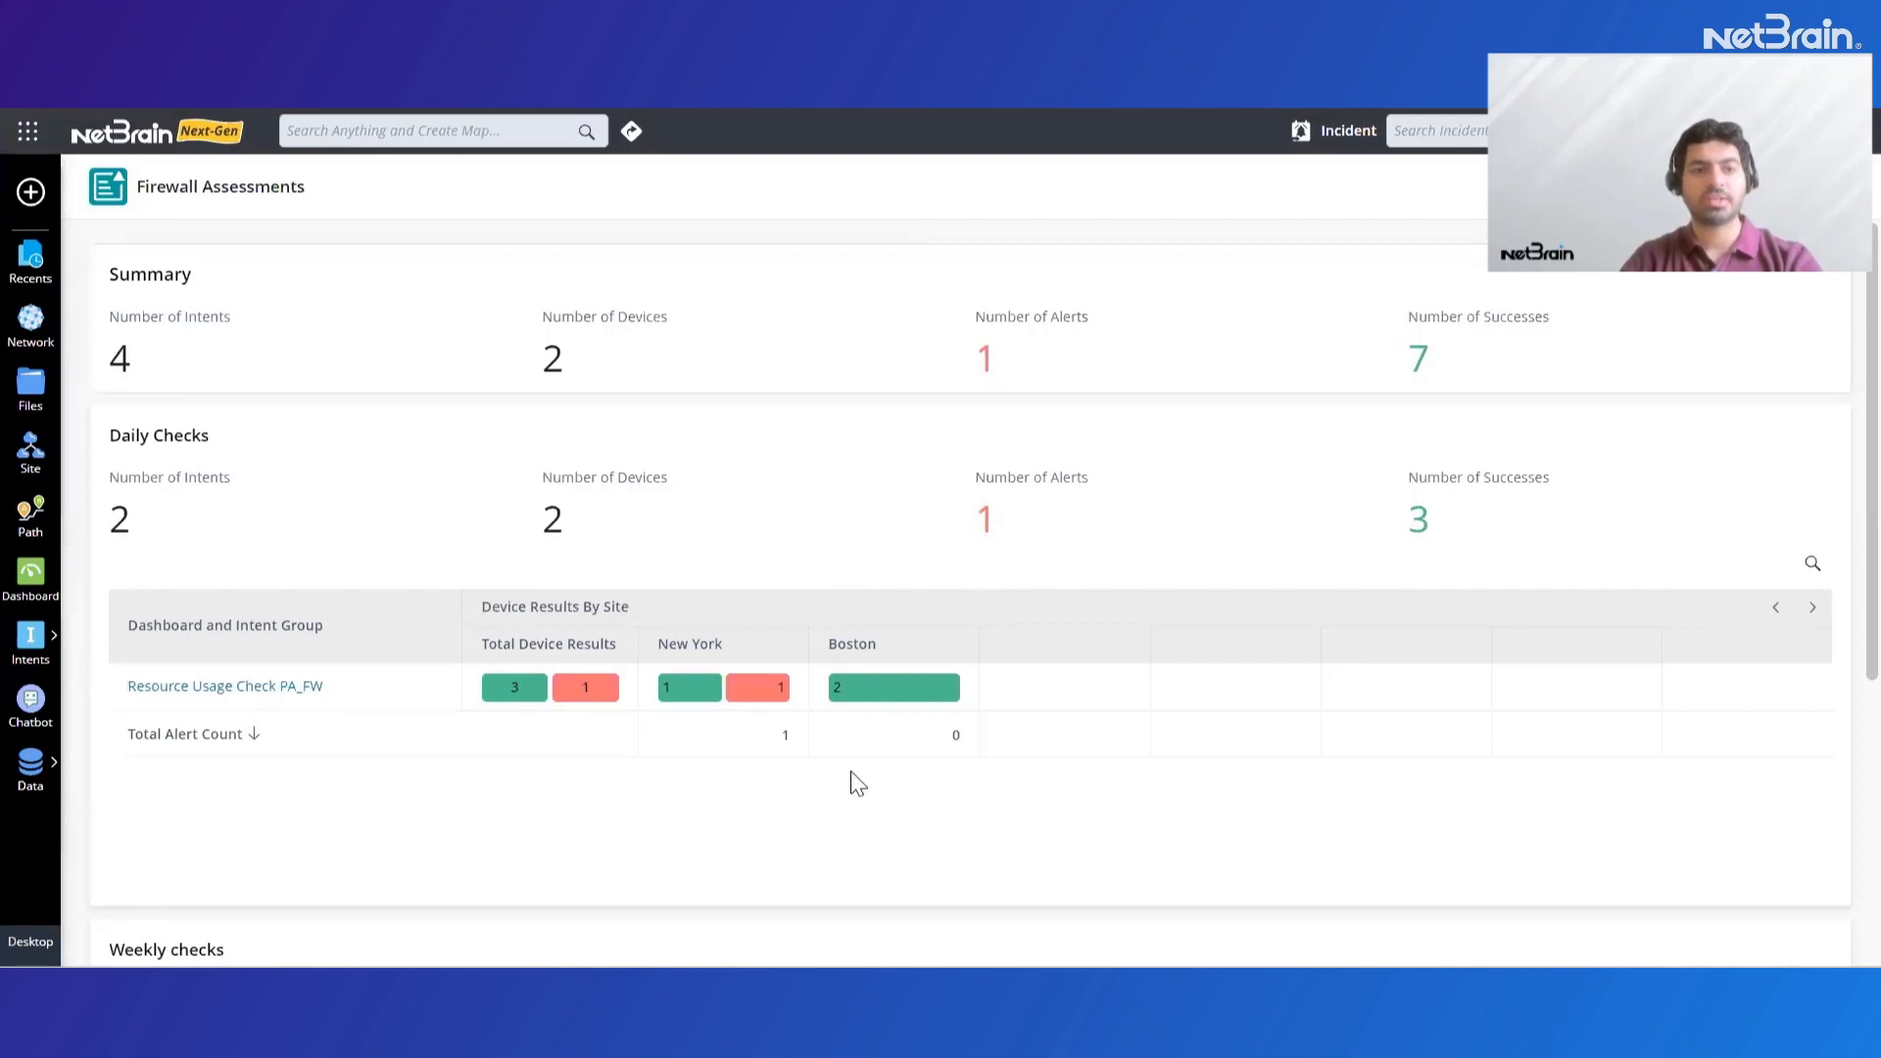
pyautogui.scroll(-5, 836, 803)
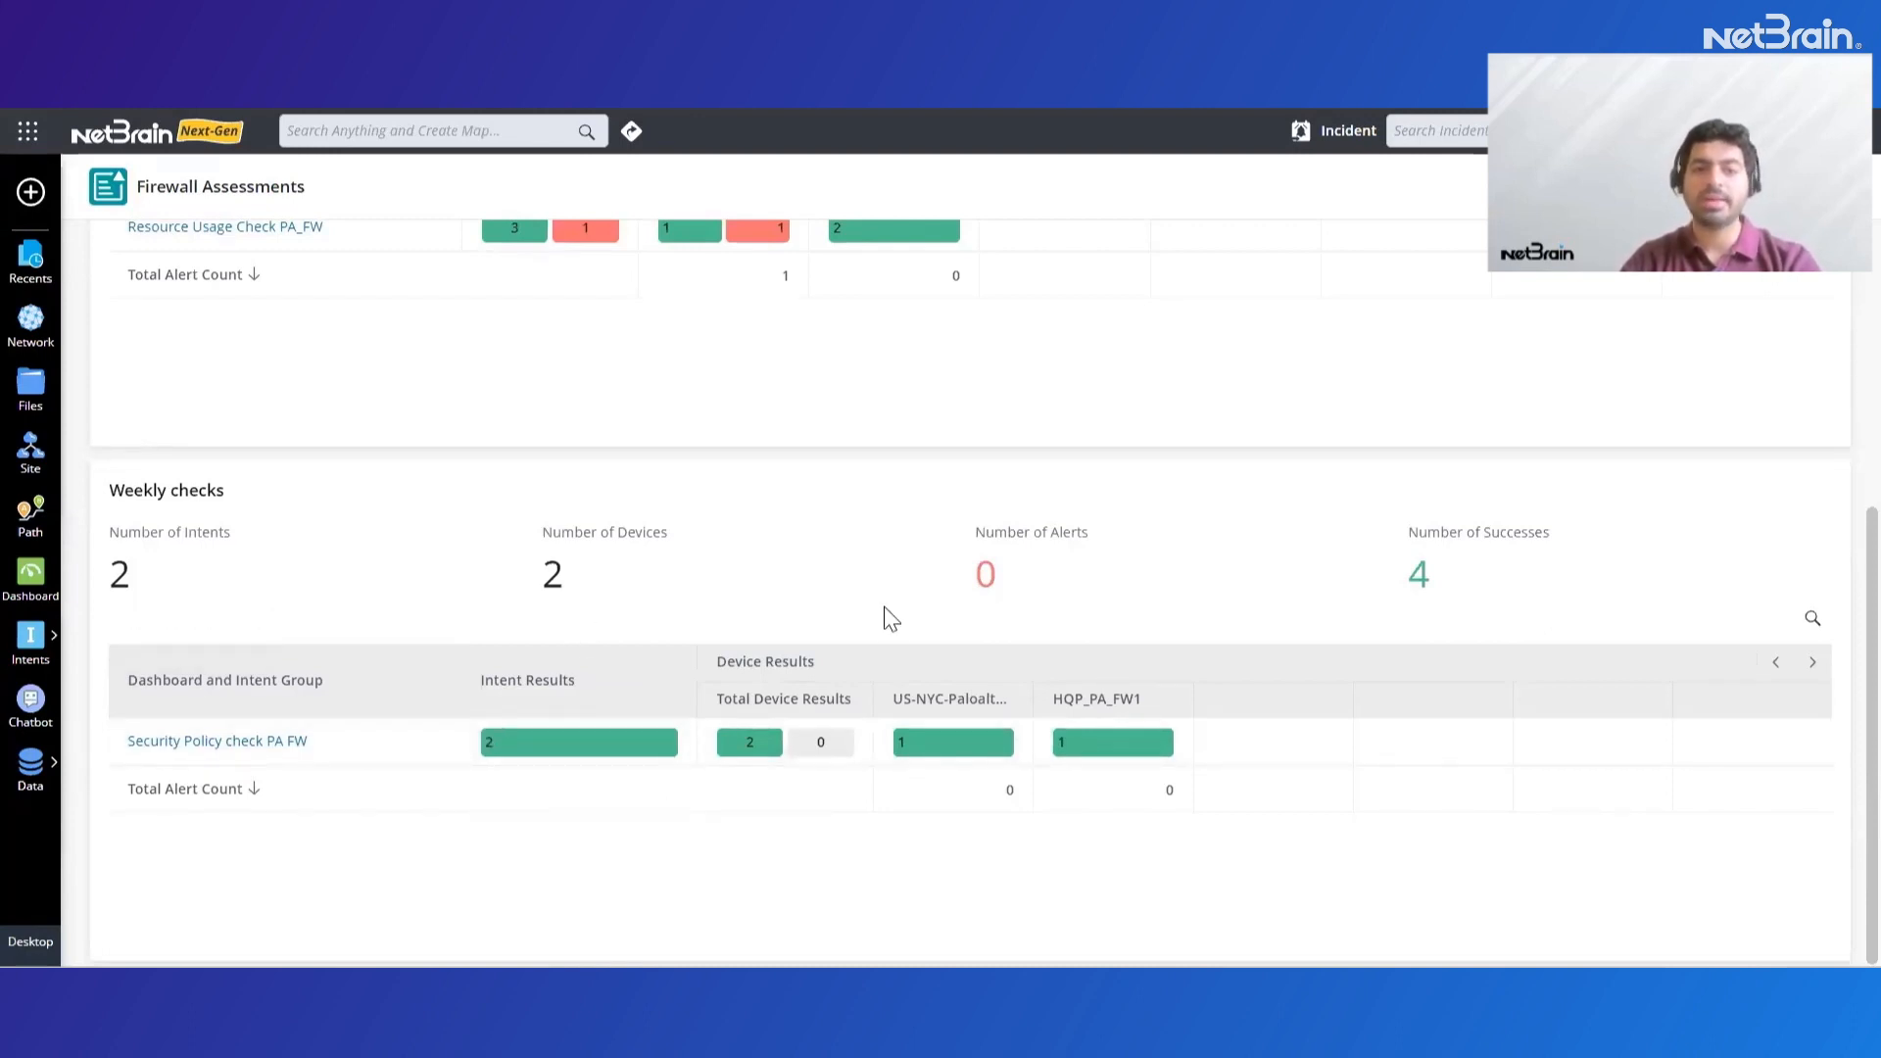
pyautogui.click(742, 742)
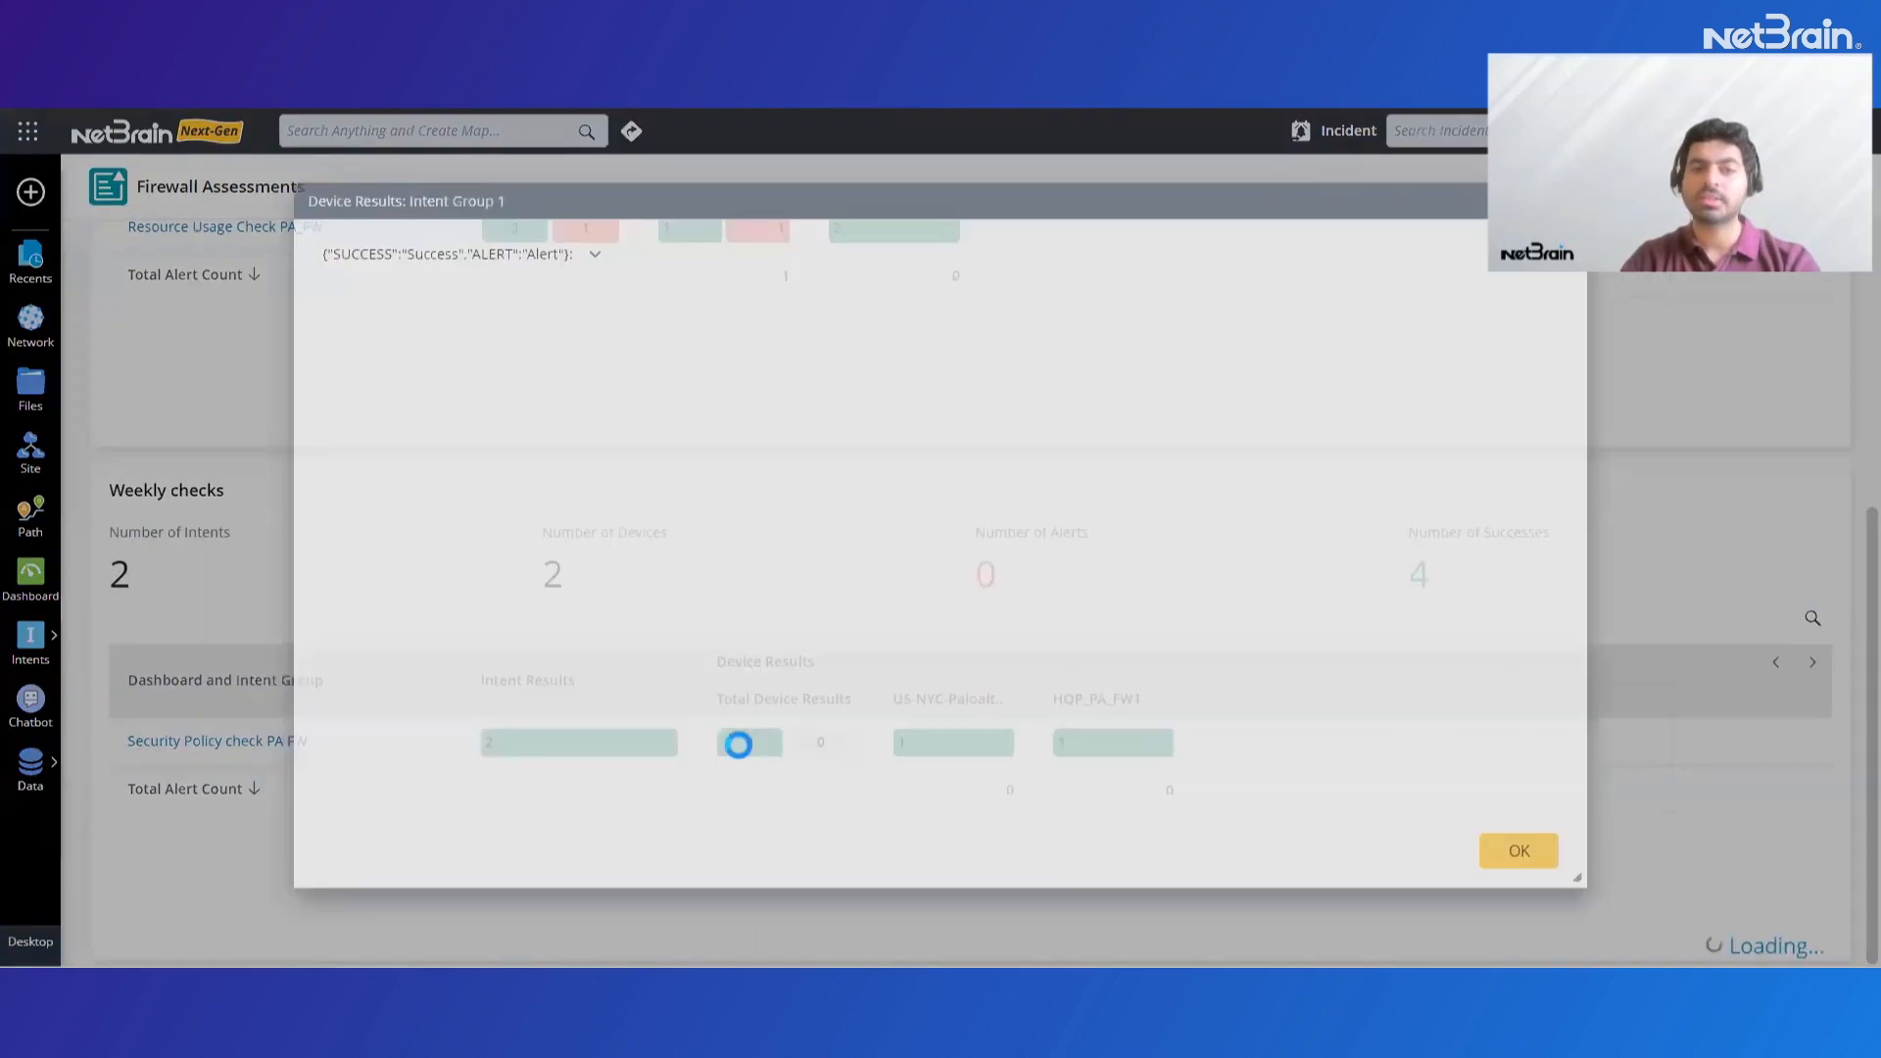